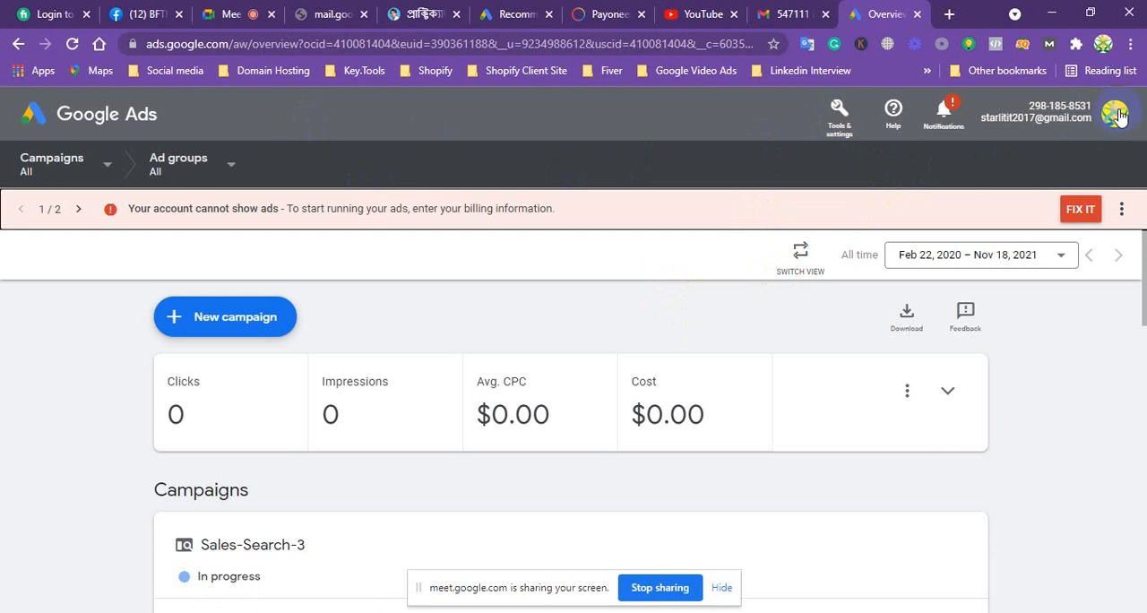
# Switch Google Ads to the second of the other signed-in Google accounts and hide the screen-sharing notice
pyautogui.click(1116, 113)
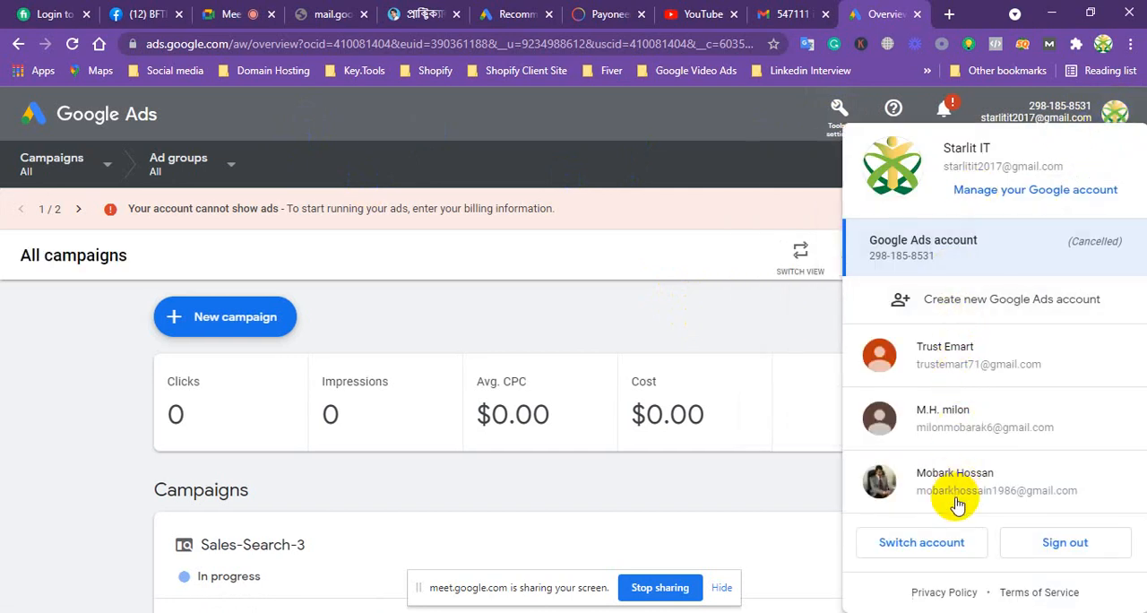
pyautogui.click(957, 425)
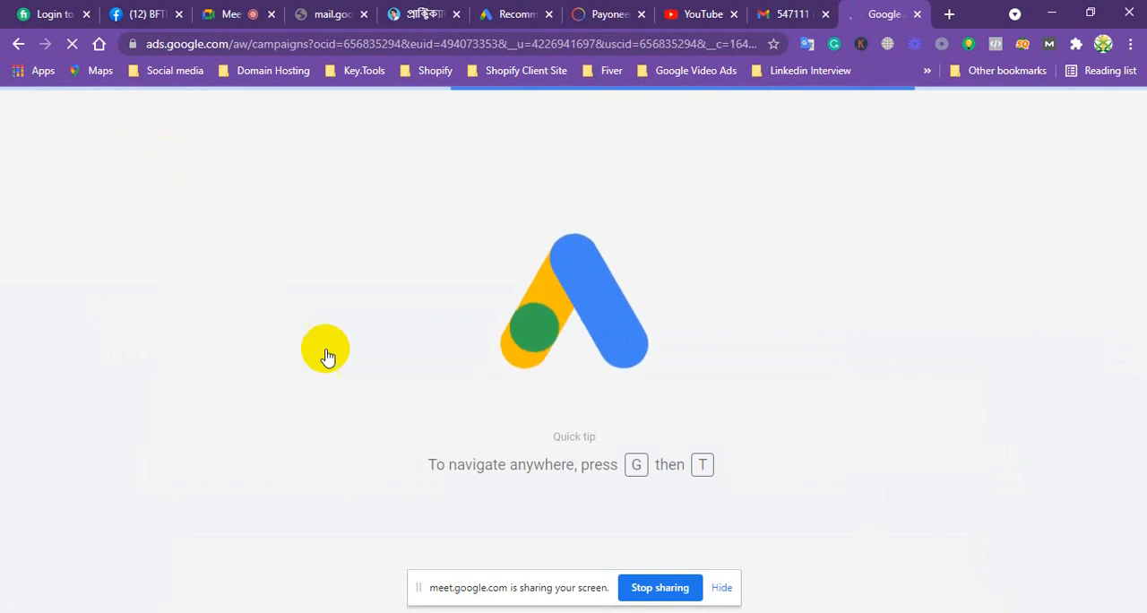
pyautogui.click(725, 589)
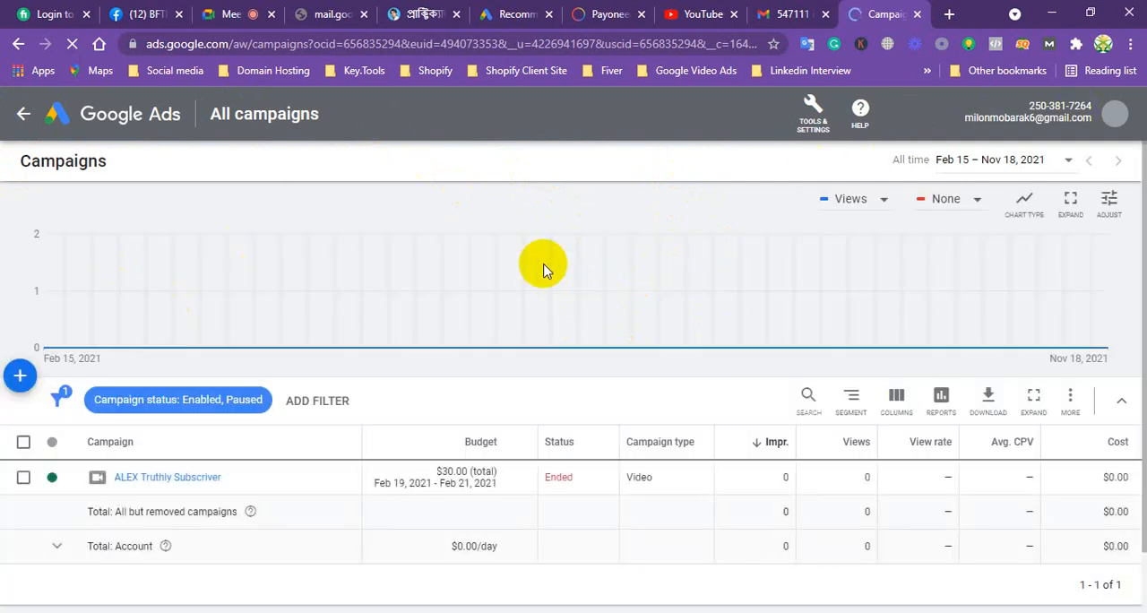
# Return to the account overview and dismiss the suspension, 2-Step Verification and unauthorized activity alerts
pyautogui.click(118, 119)
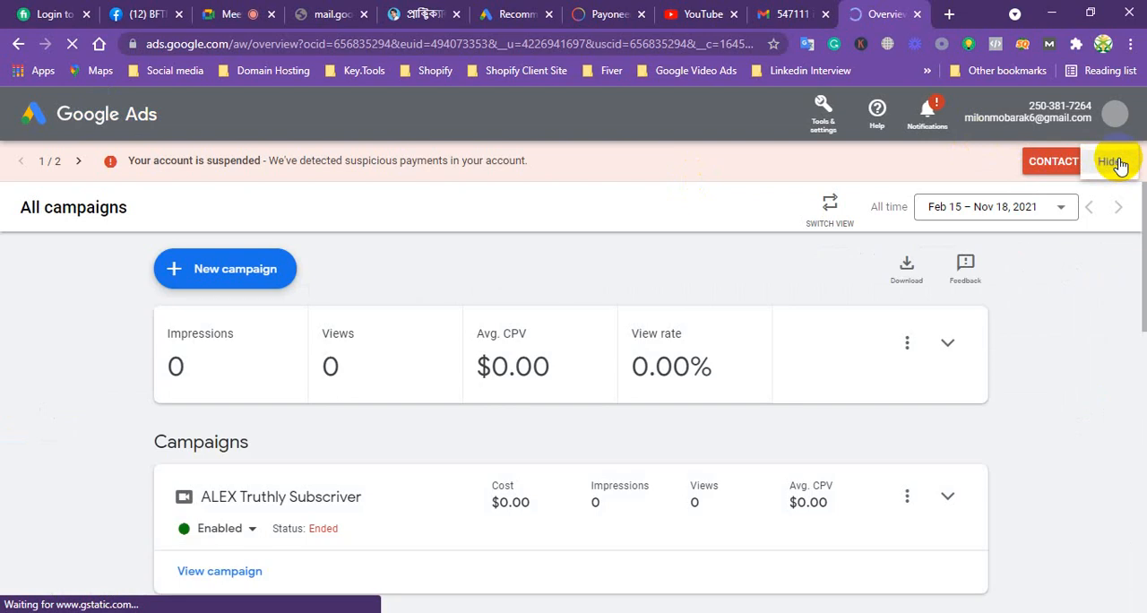
pyautogui.click(1111, 161)
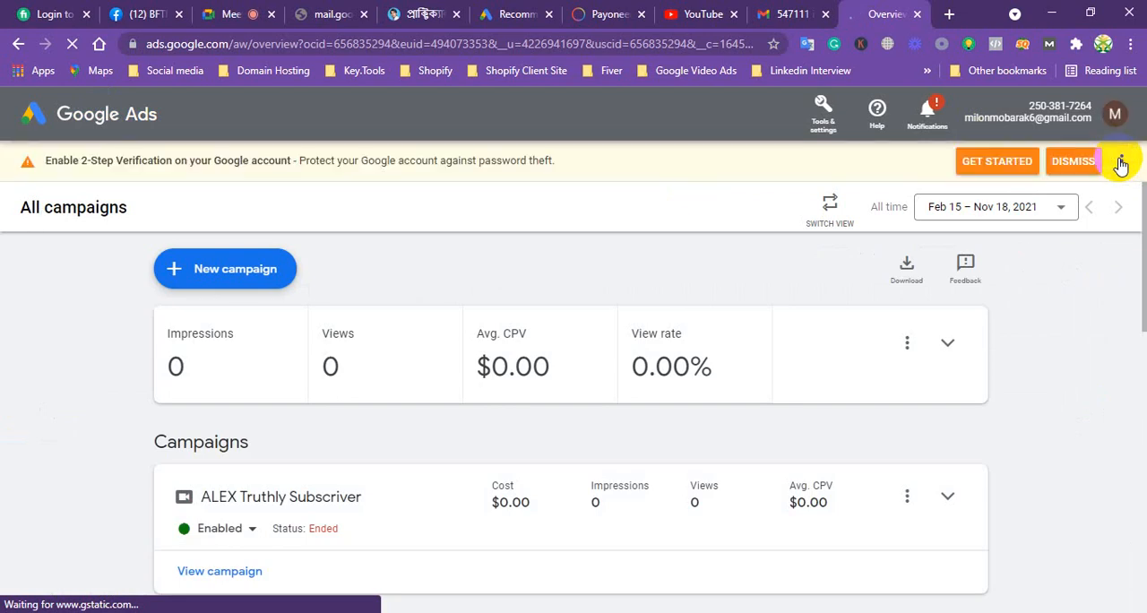
pyautogui.click(1078, 160)
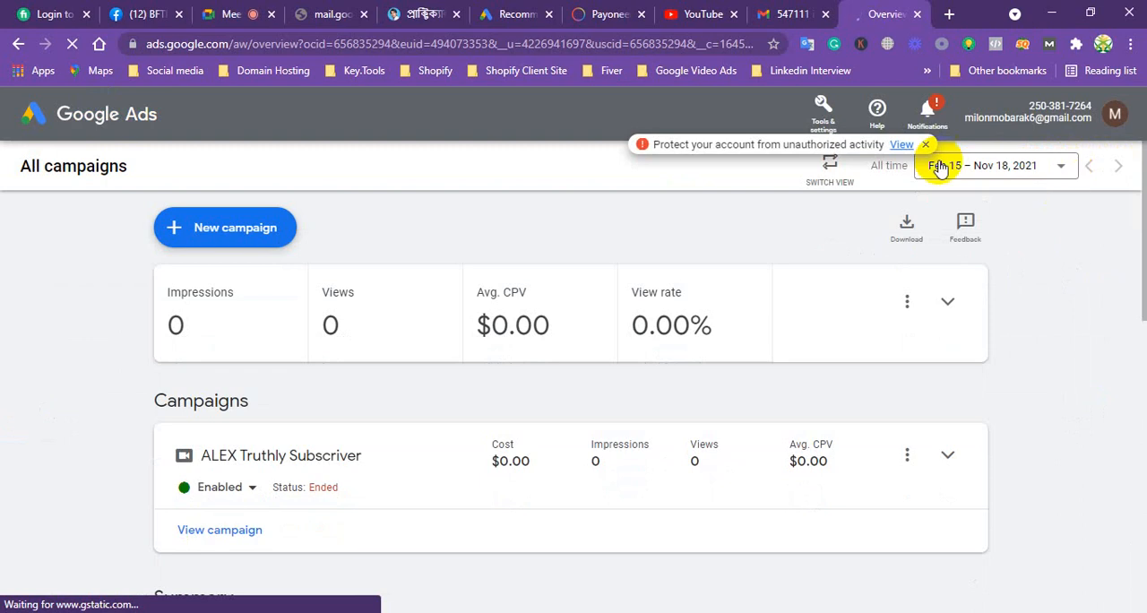
pyautogui.click(925, 145)
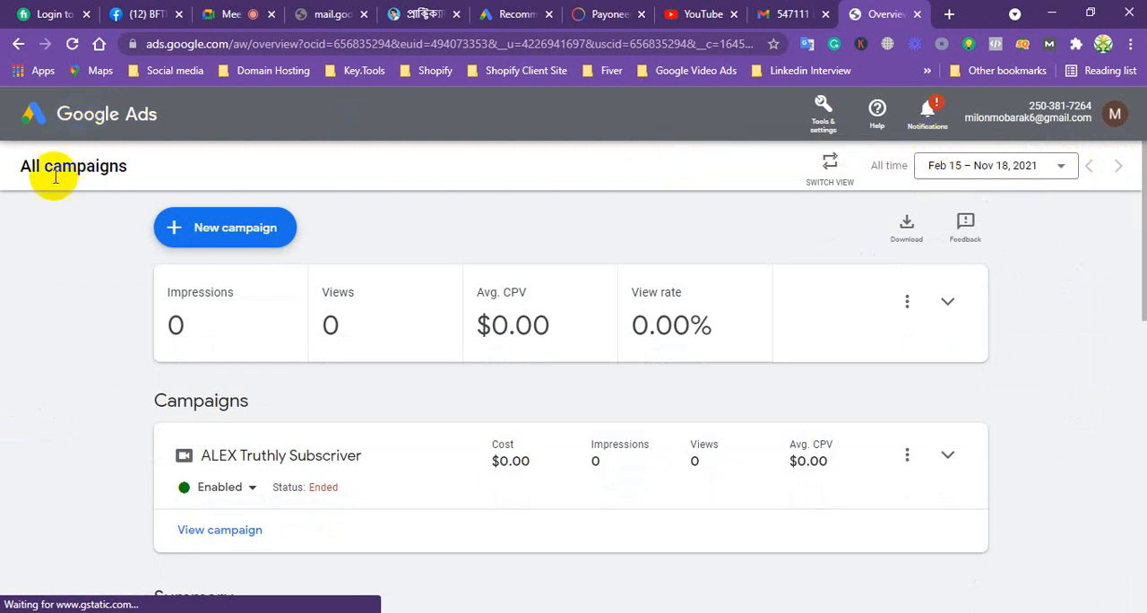
# Look over the All campaigns overview and compare it with the alternate view that has side navigation
pyautogui.scroll(-3, 309, 251)
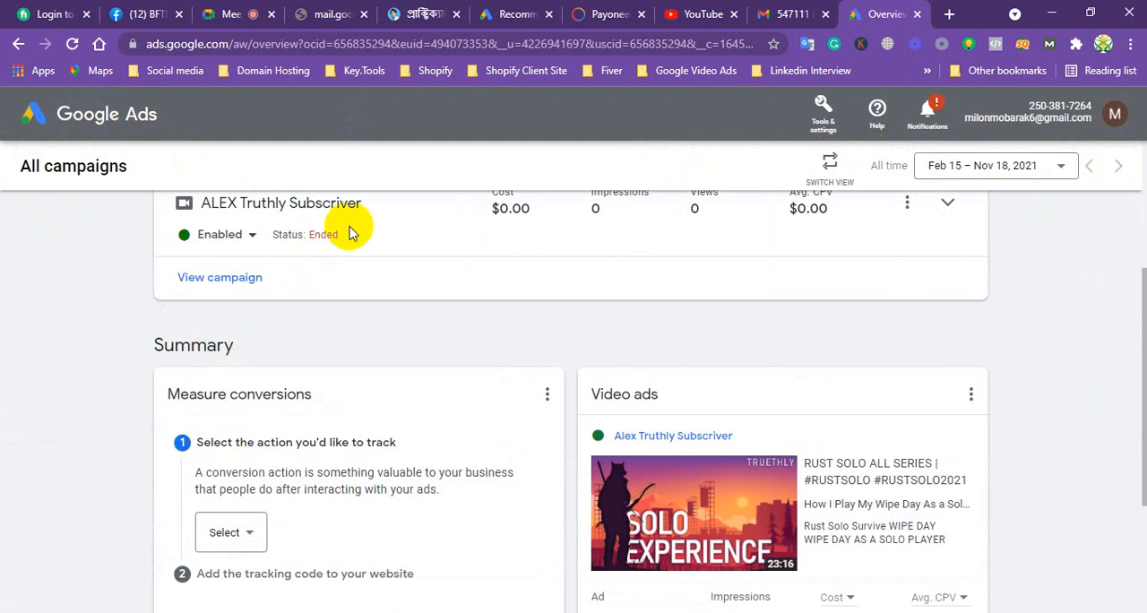
pyautogui.scroll(-1, 628, 220)
pyautogui.scroll(1, 643, 185)
pyautogui.scroll(2, 681, 183)
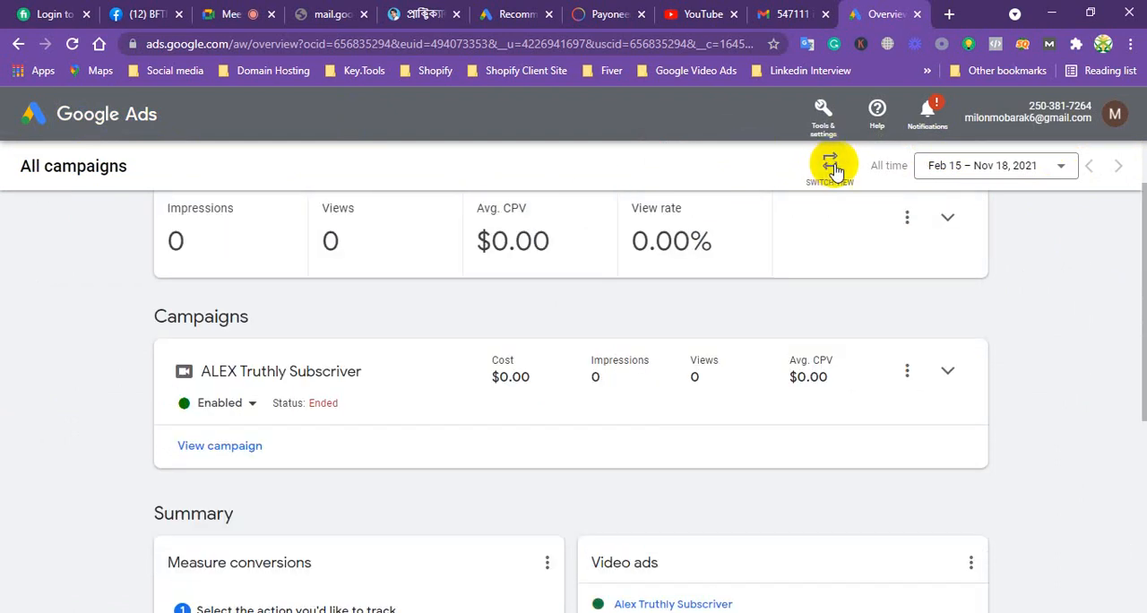
pyautogui.click(832, 170)
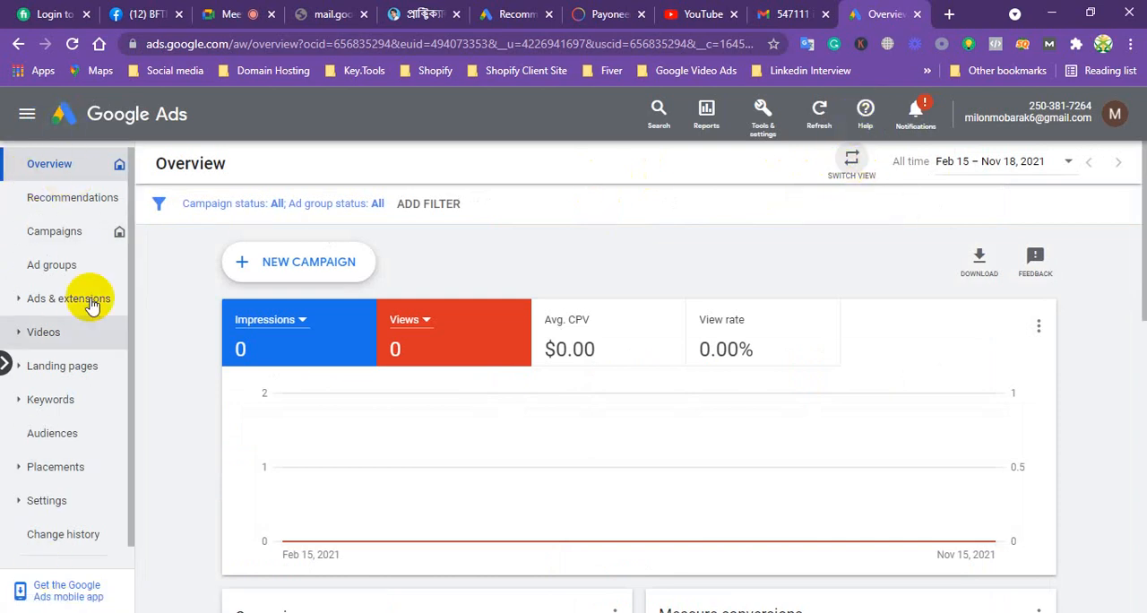
pyautogui.click(847, 166)
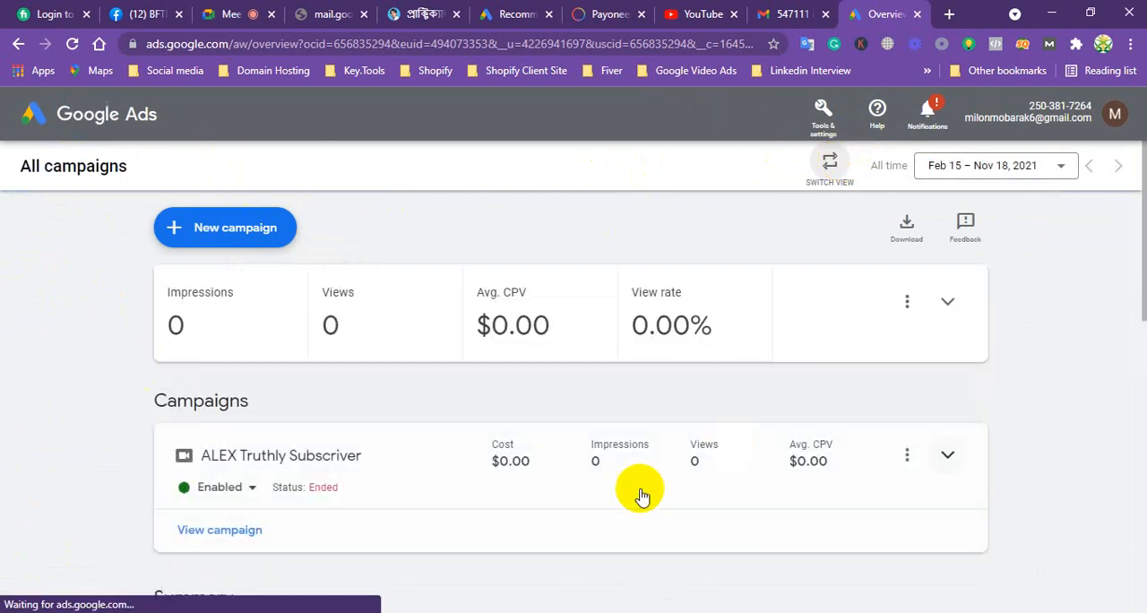
# Review the Measure conversions and Video ads summary cards, and switch the overview to the view with side navigation
pyautogui.scroll(-4, 456, 354)
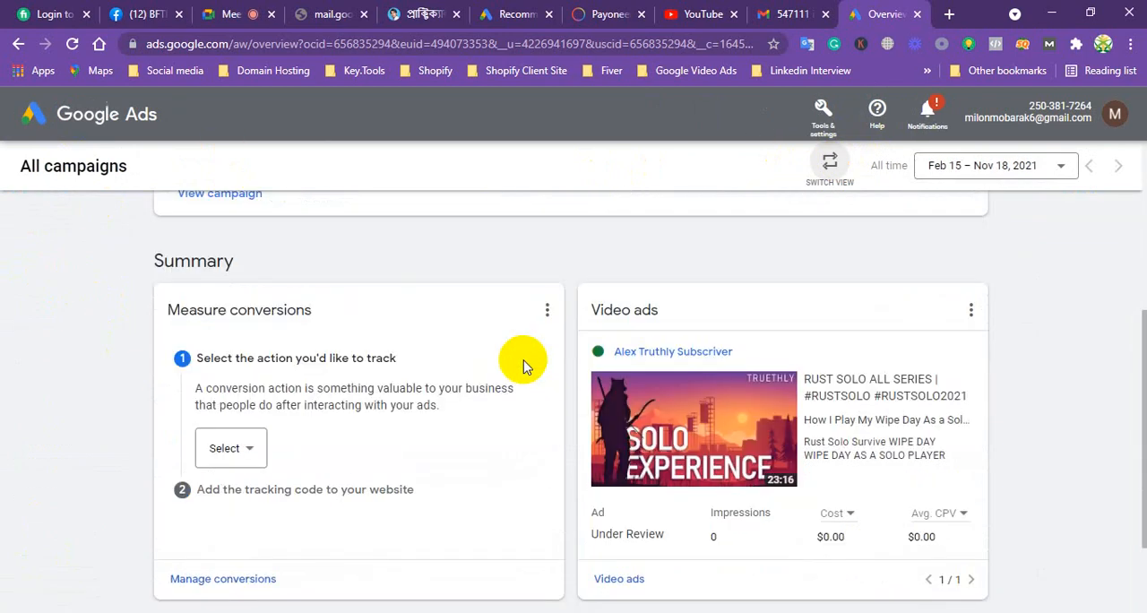
pyautogui.scroll(-1, 524, 360)
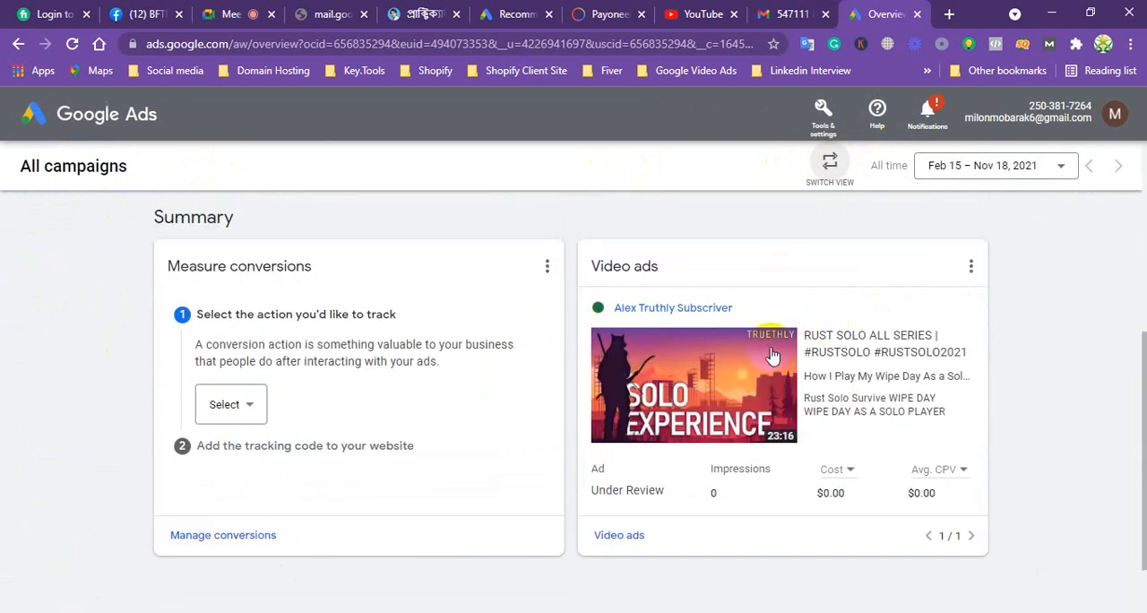
pyautogui.scroll(-2, 699, 403)
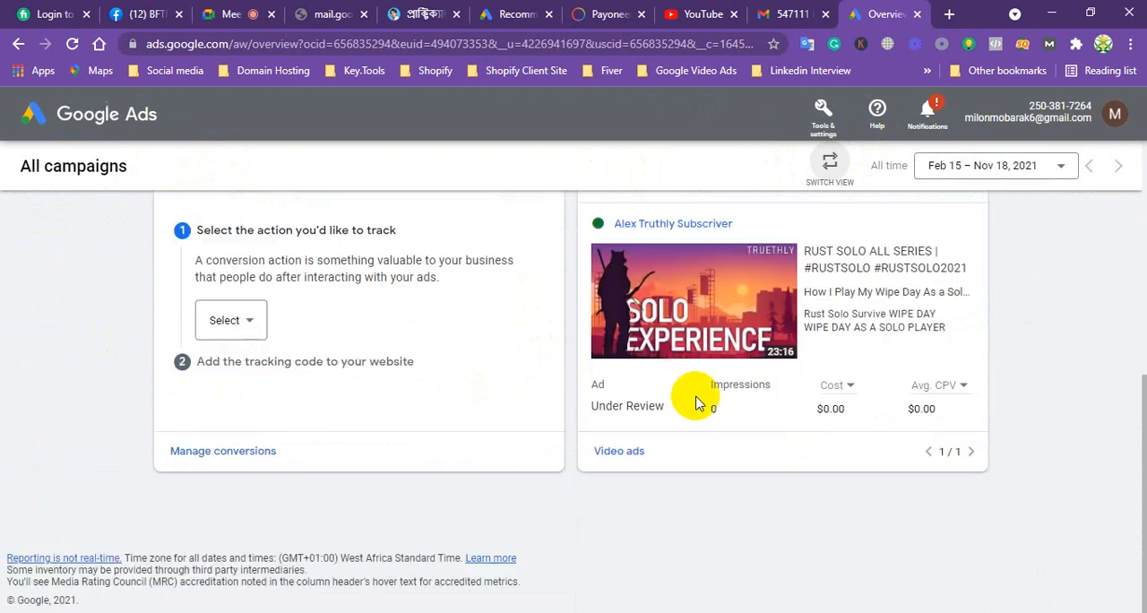
pyautogui.scroll(4, 699, 403)
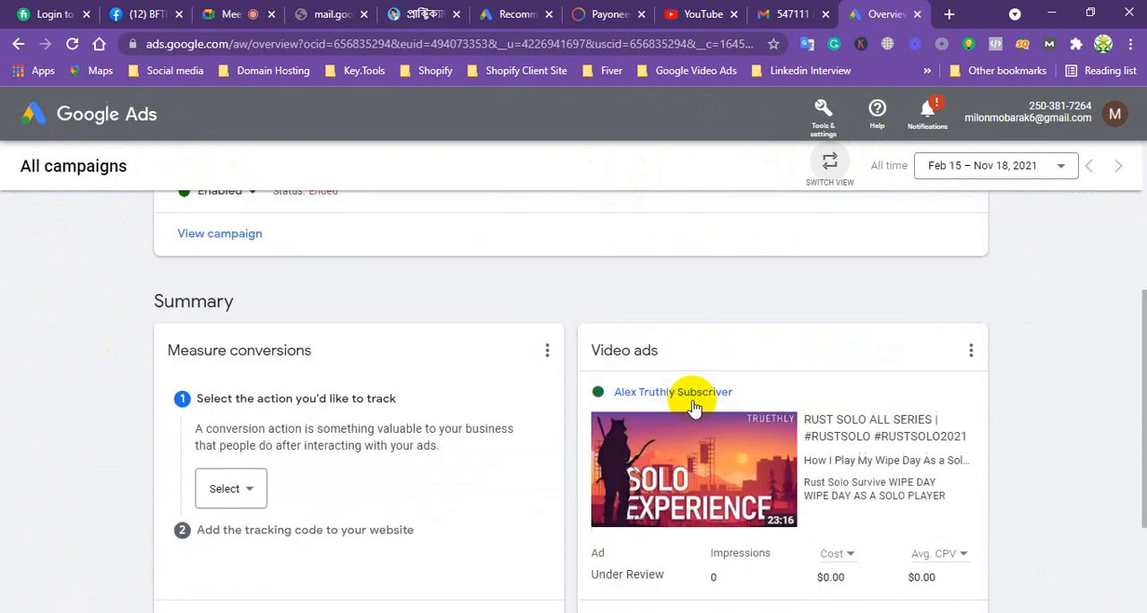
pyautogui.scroll(6, 691, 402)
pyautogui.scroll(-2, 714, 358)
pyautogui.scroll(3, 715, 358)
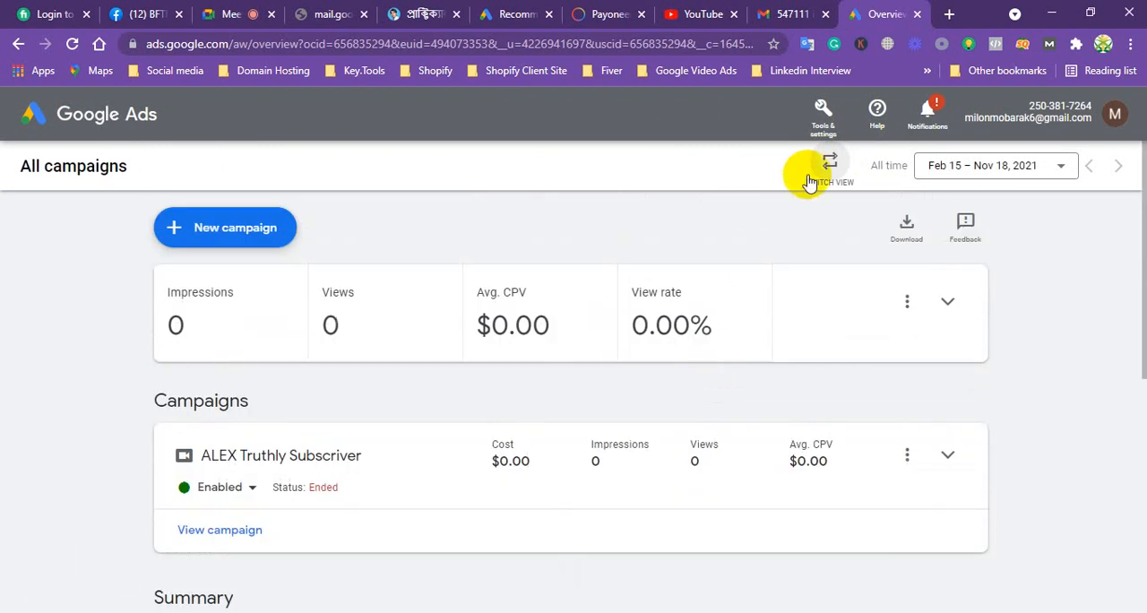
pyautogui.click(829, 164)
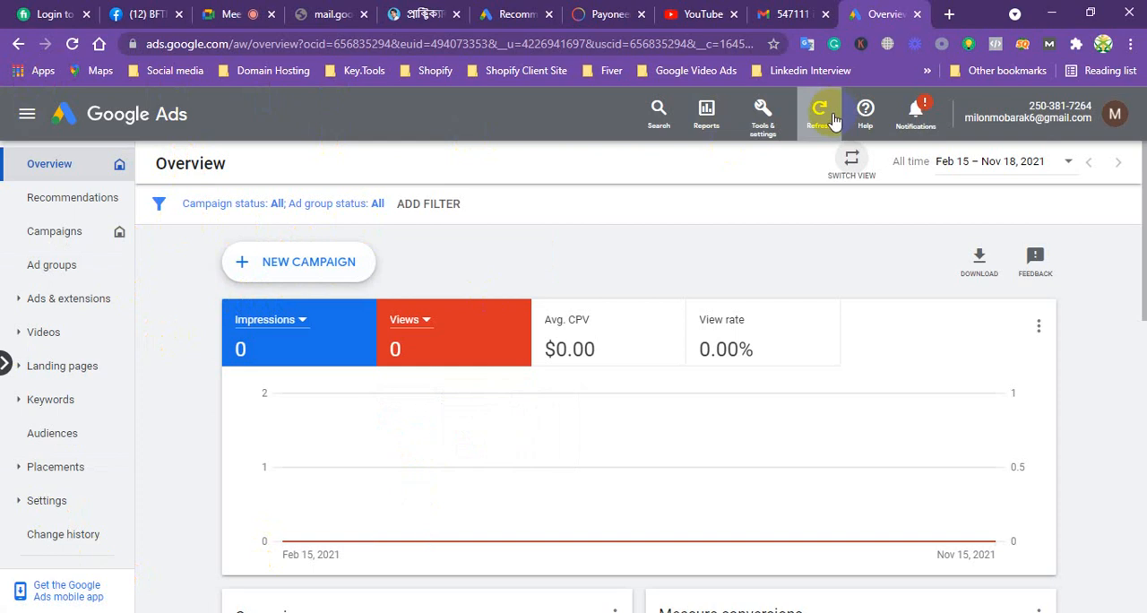
# Check the signed-in account details, highlight the customer ID in the header, and view the account notifications
pyautogui.click(1116, 117)
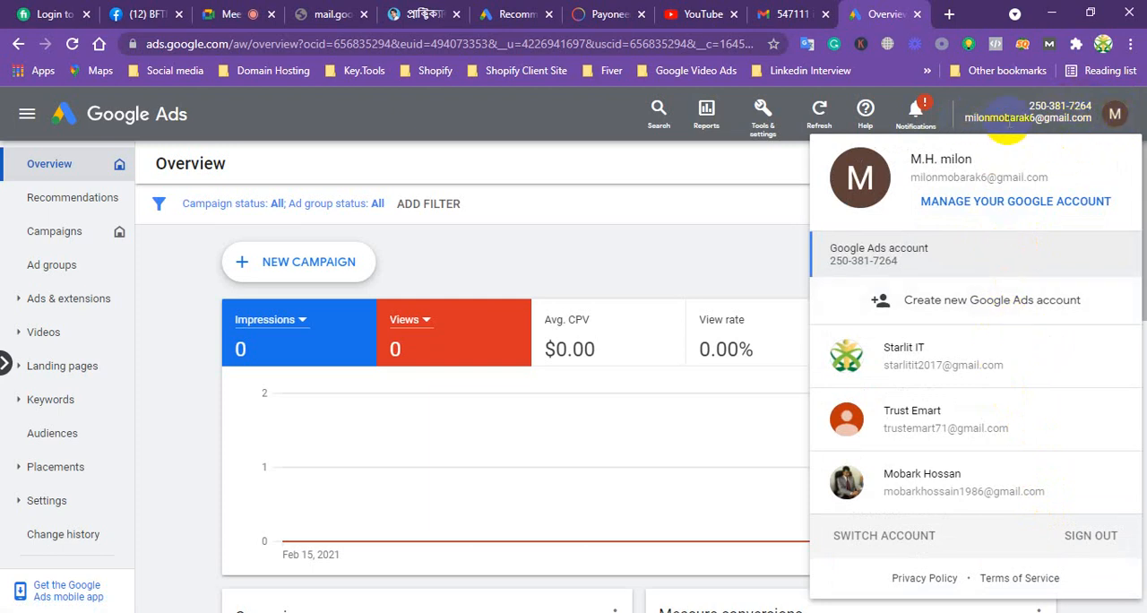
pyautogui.click(1029, 106)
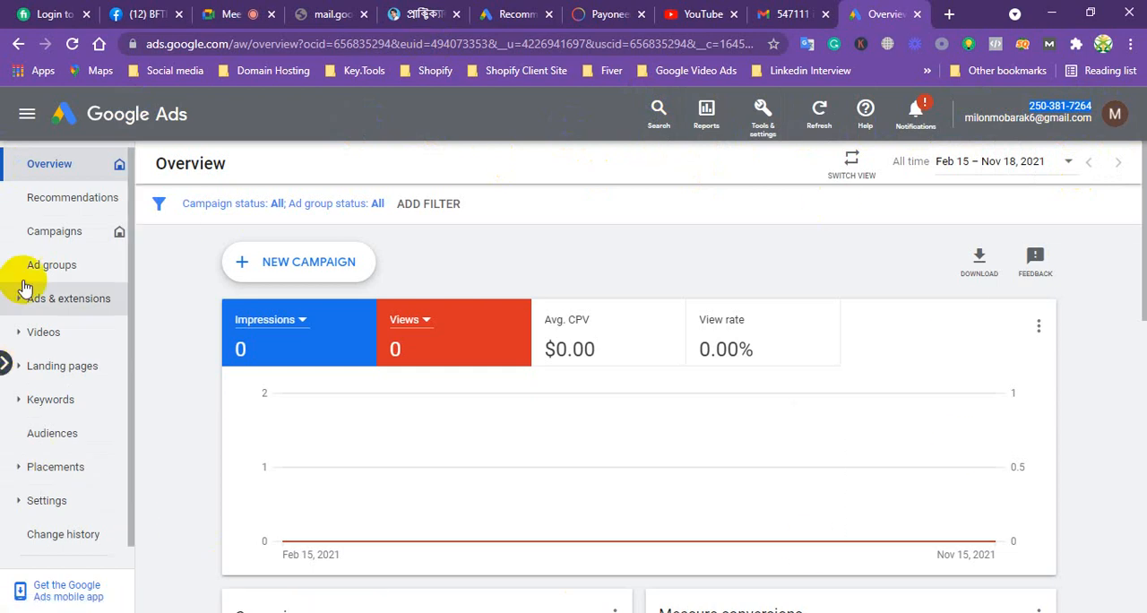
pyautogui.click(928, 124)
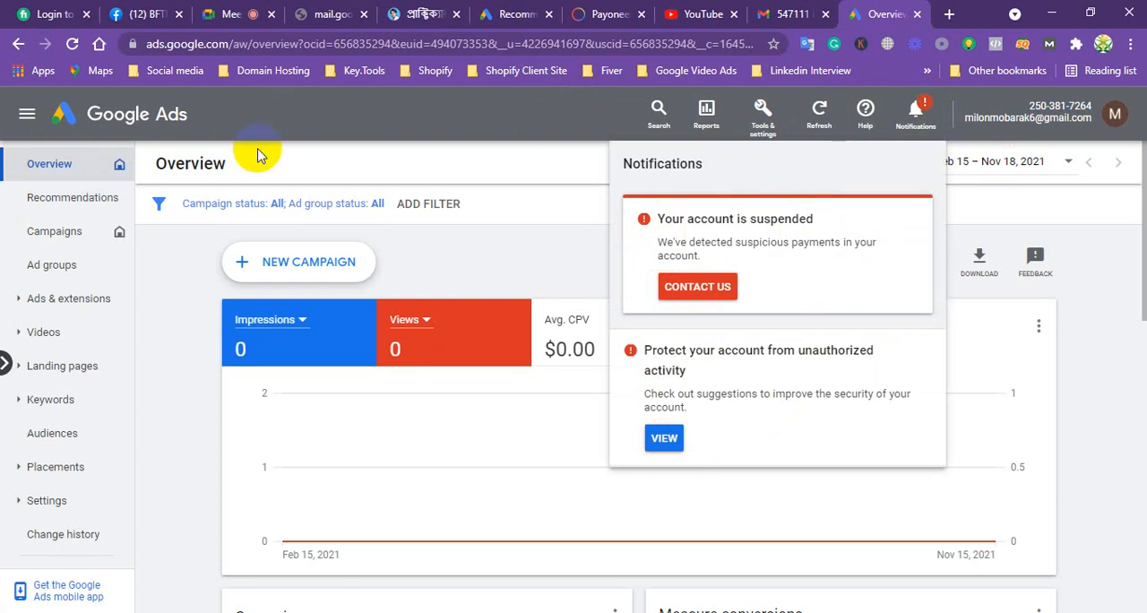
# Find the customer ID among the help options and view the searchable Get help resources
pyautogui.click(867, 114)
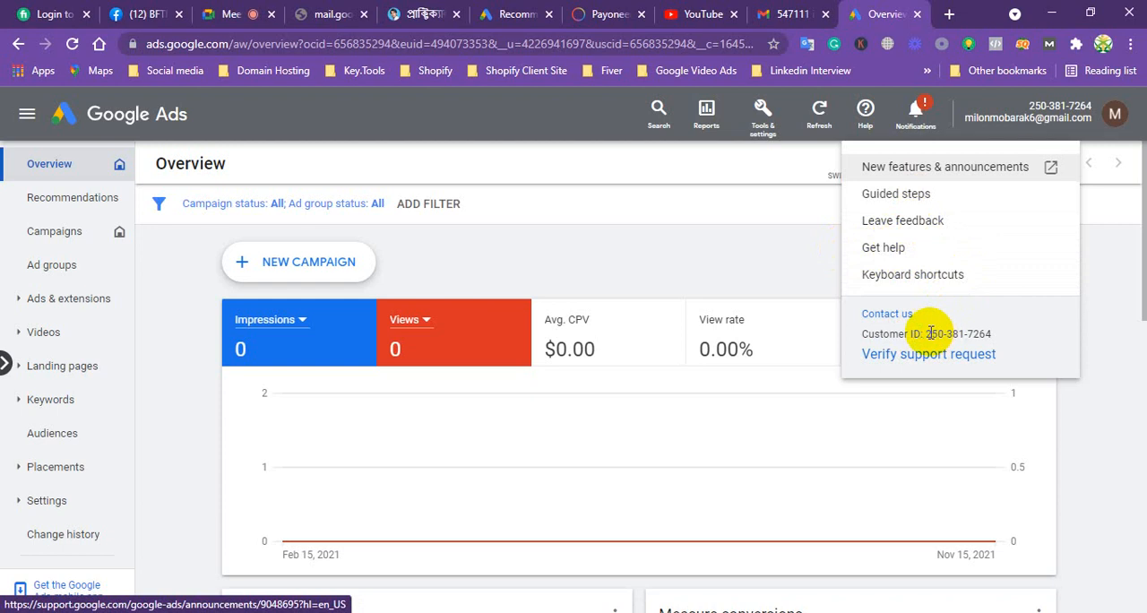
pyautogui.moveTo(927, 333); pyautogui.dragTo(991, 334)
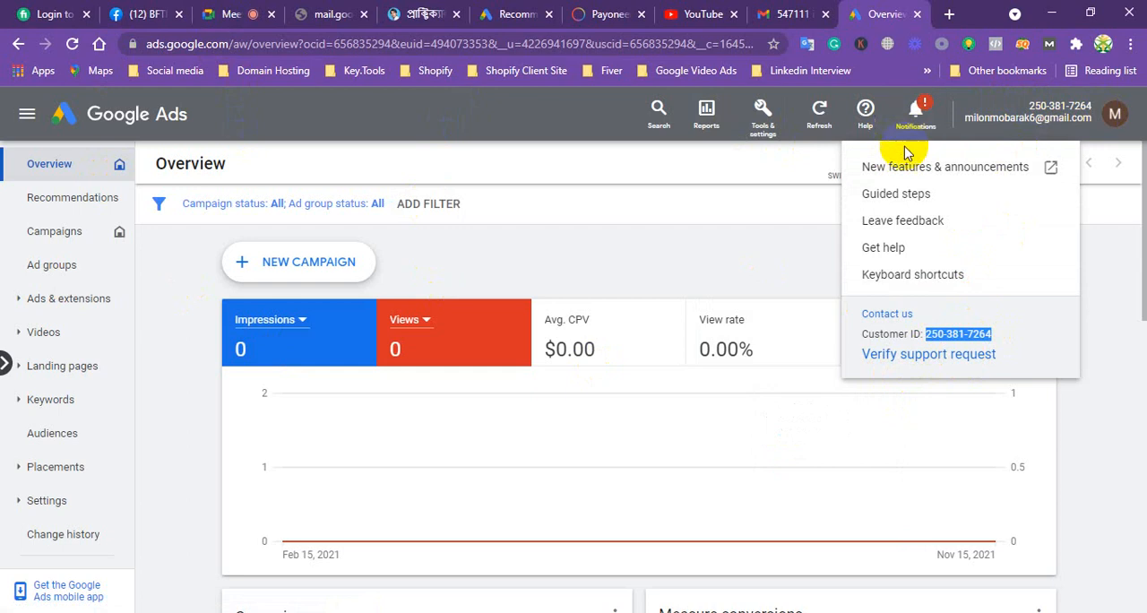
pyautogui.click(887, 248)
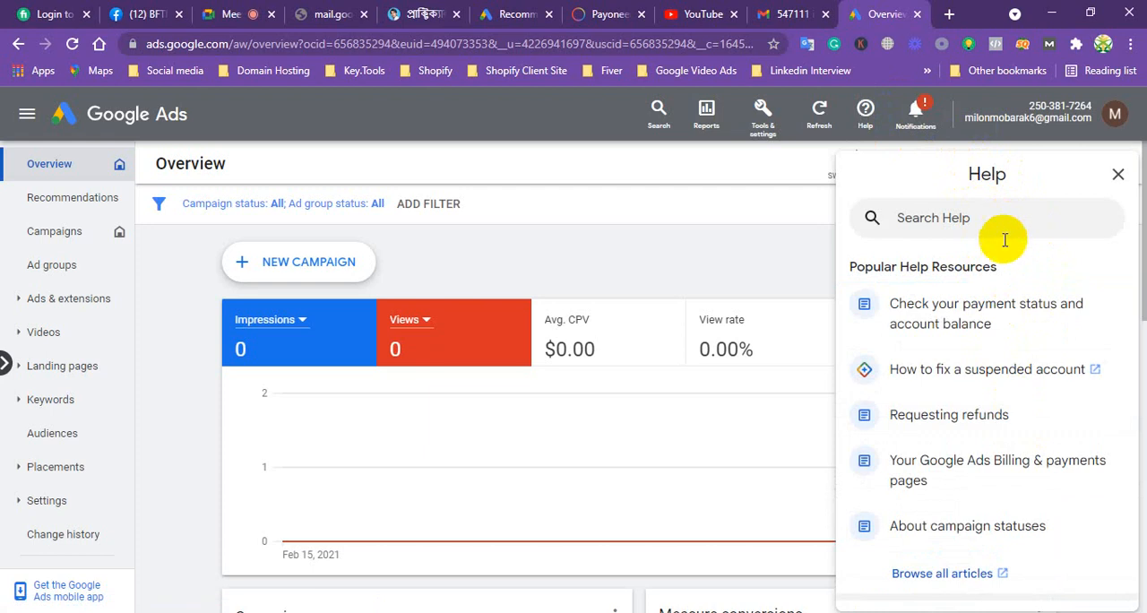
pyautogui.click(1003, 231)
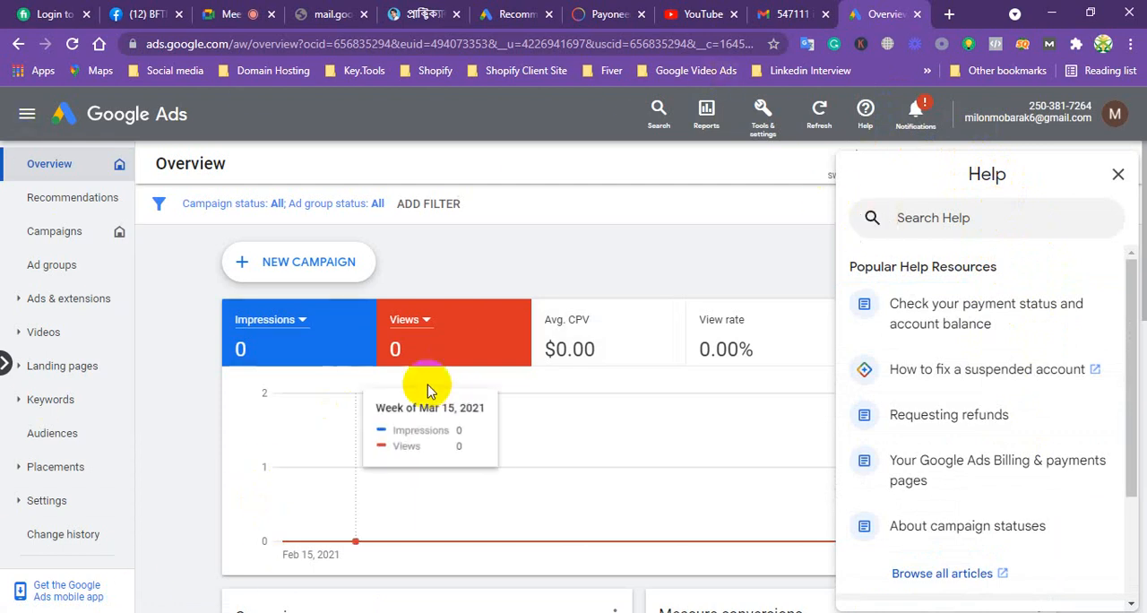
# Switch to Notepad and write "PPC= Pay" in the untitled note
pyautogui.click(455, 352)
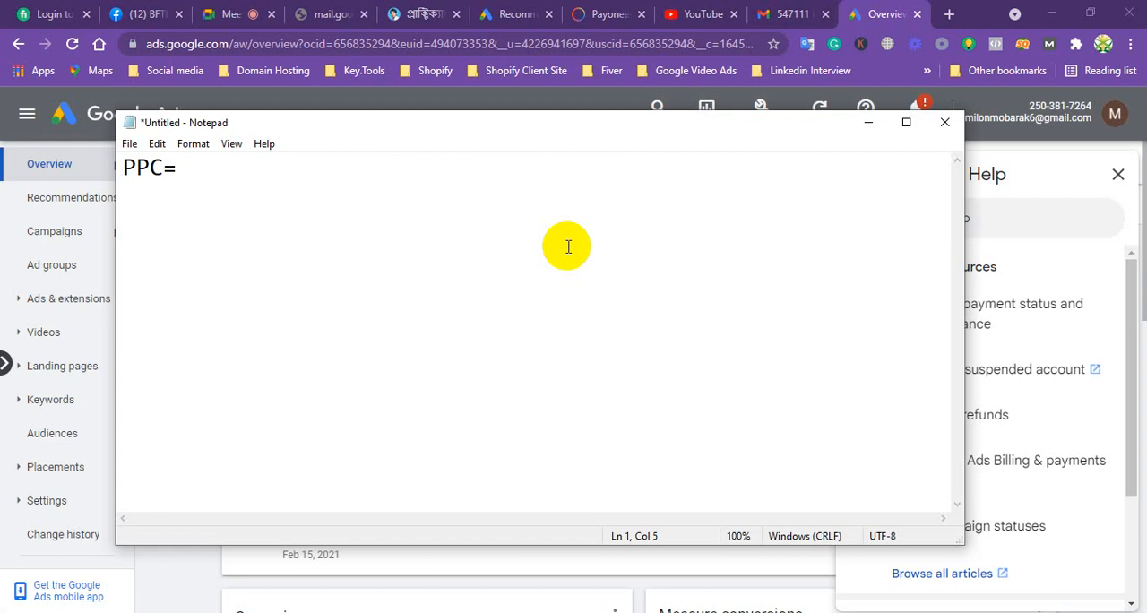
pyautogui.write('Pay')
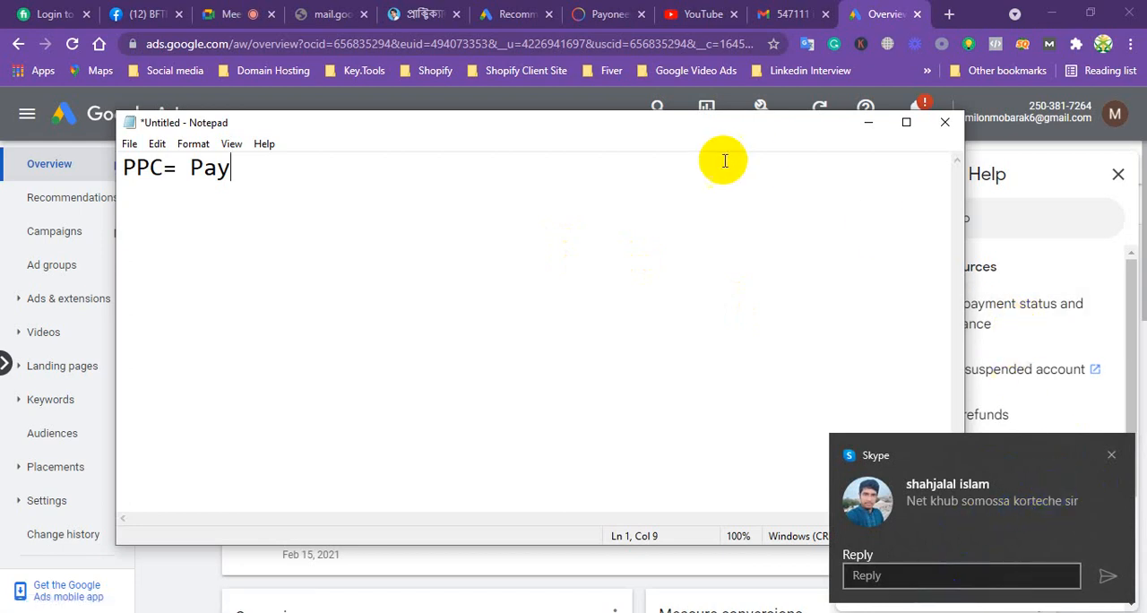
# Switch to the Google Meet call and dismiss the incoming Skype message notifications
pyautogui.click(231, 15)
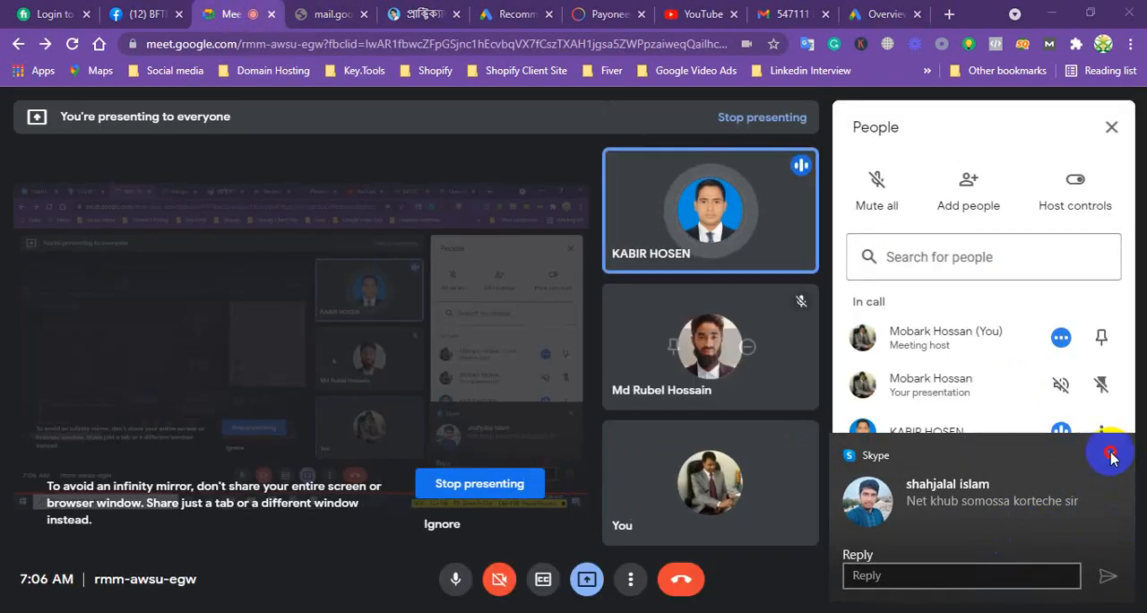
pyautogui.click(1111, 457)
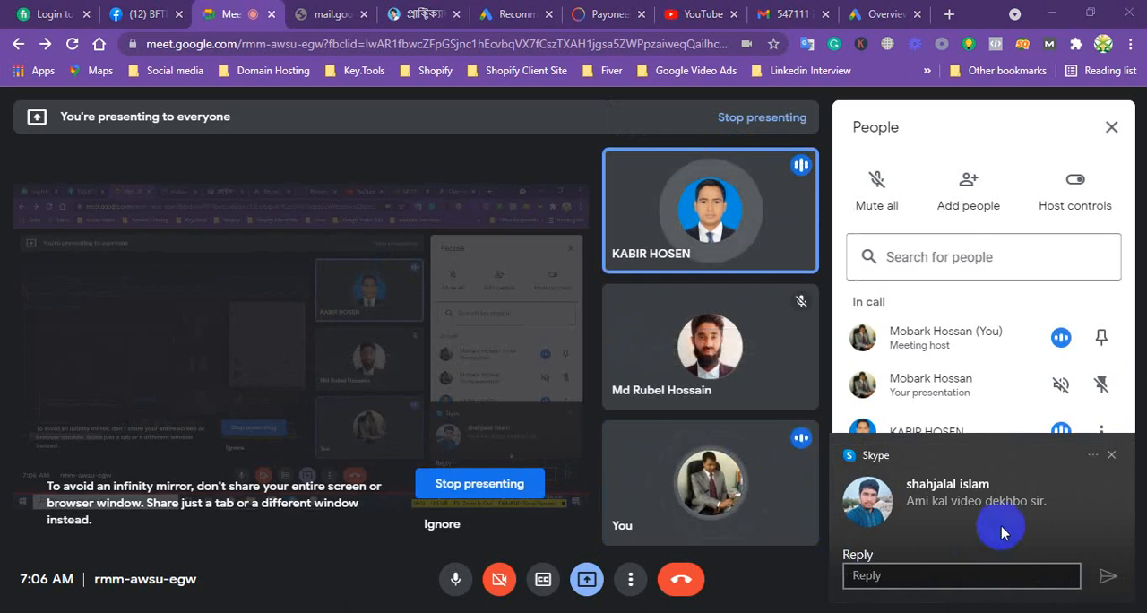
pyautogui.click(1111, 457)
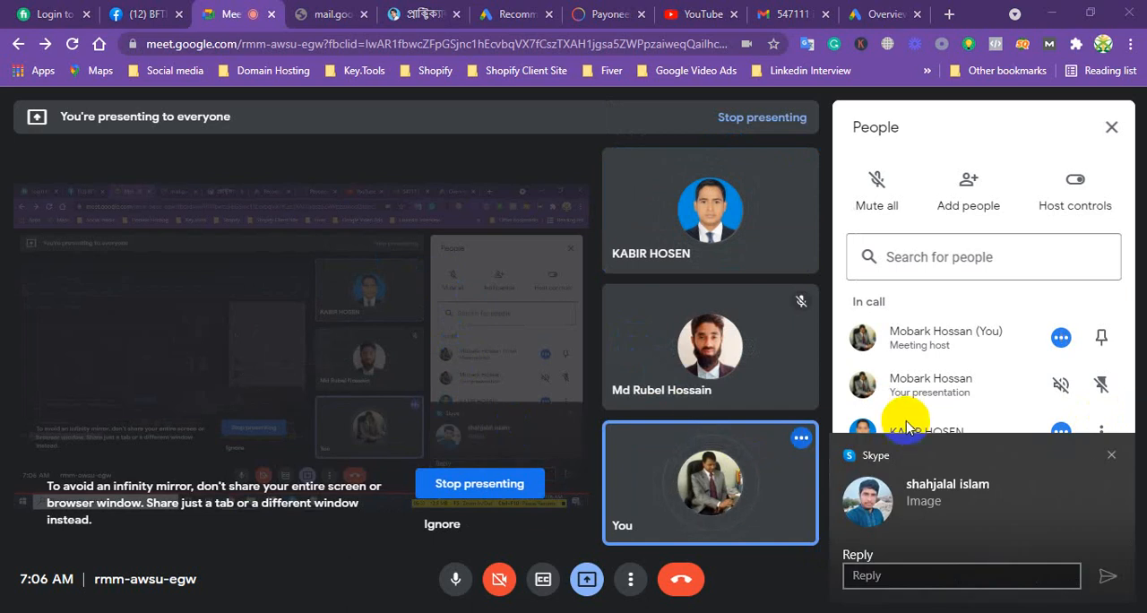
pyautogui.click(911, 567)
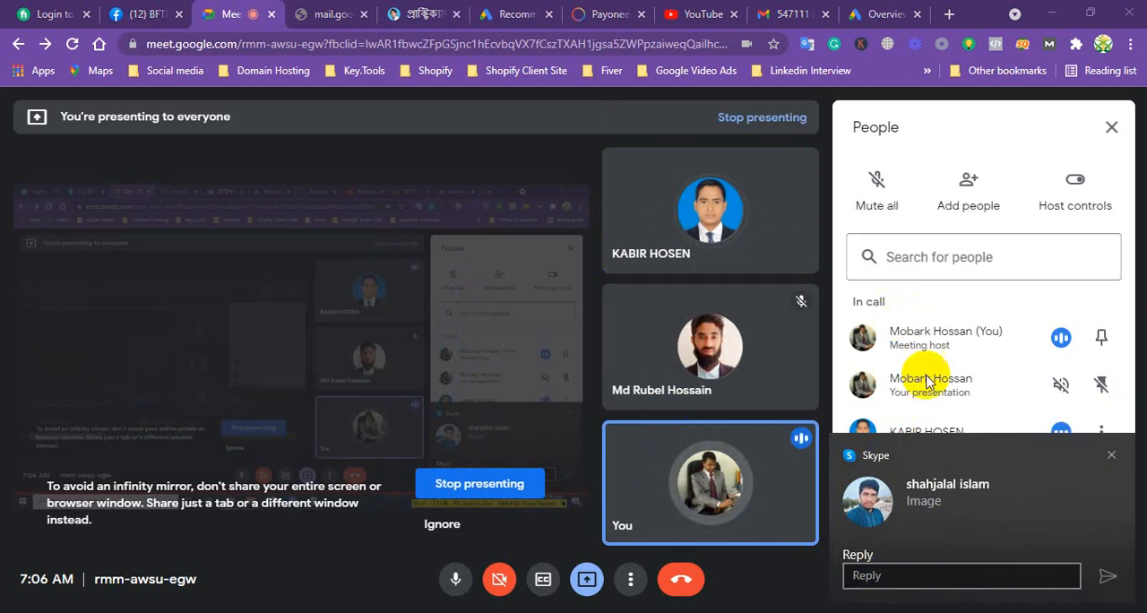
pyautogui.click(1112, 457)
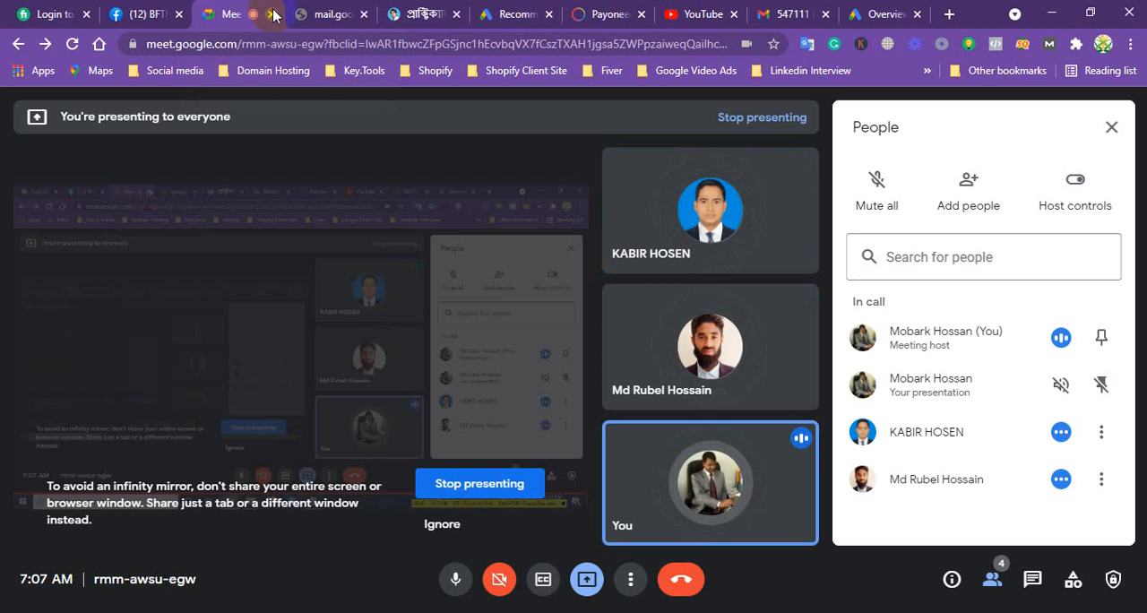
# Close the Google Meet and broken Gmail tabs, and switch to the group chat in Skype
pyautogui.click(274, 15)
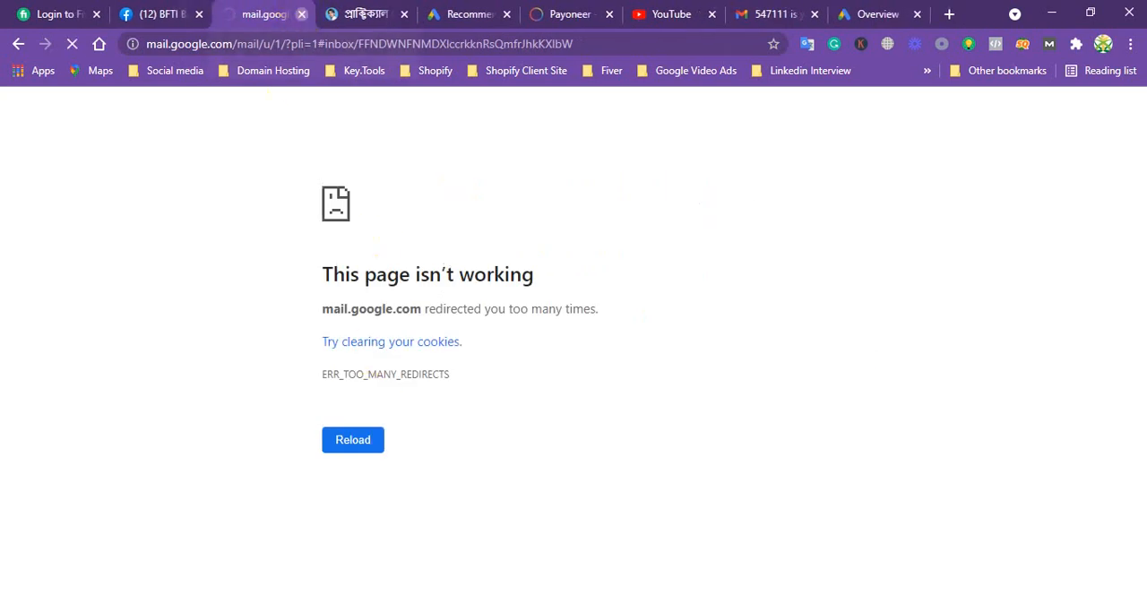
pyautogui.click(302, 14)
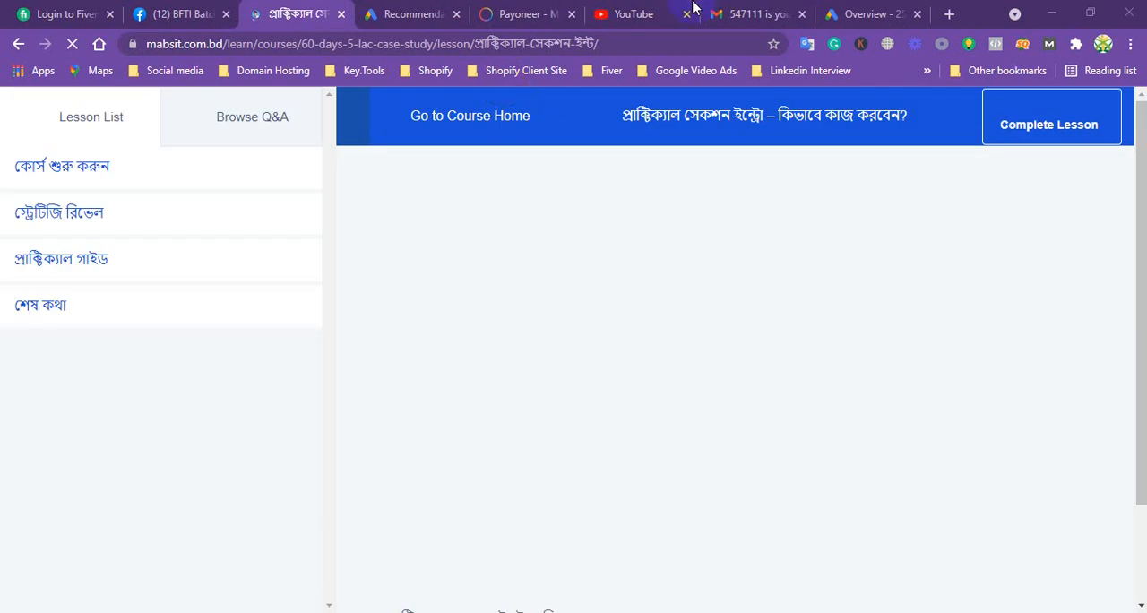
pyautogui.click(875, 11)
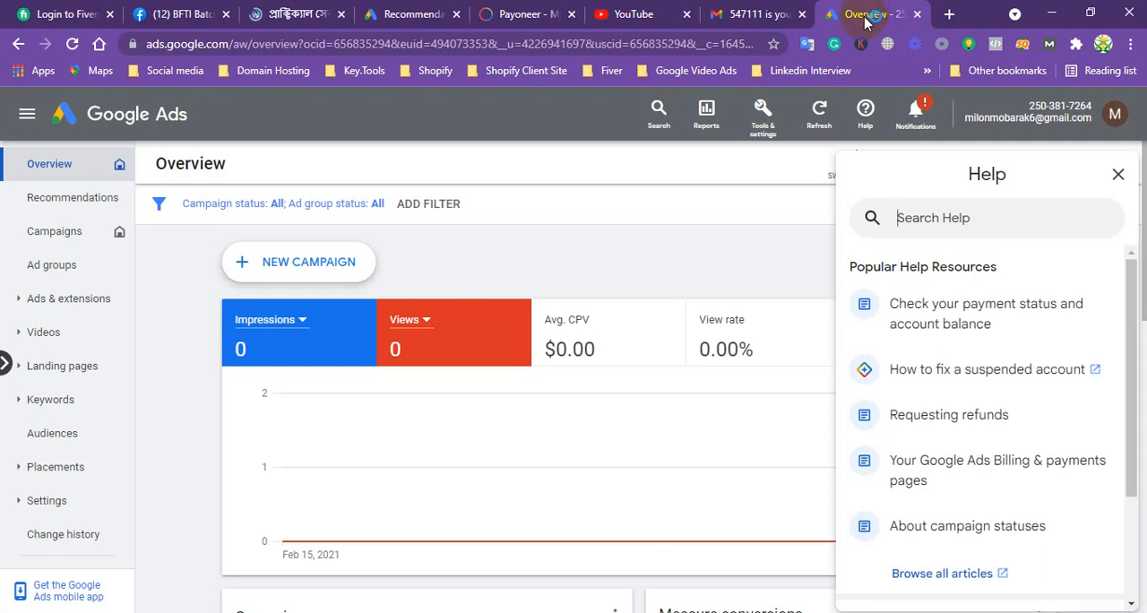
pyautogui.hotkey('alt', 'Tab')
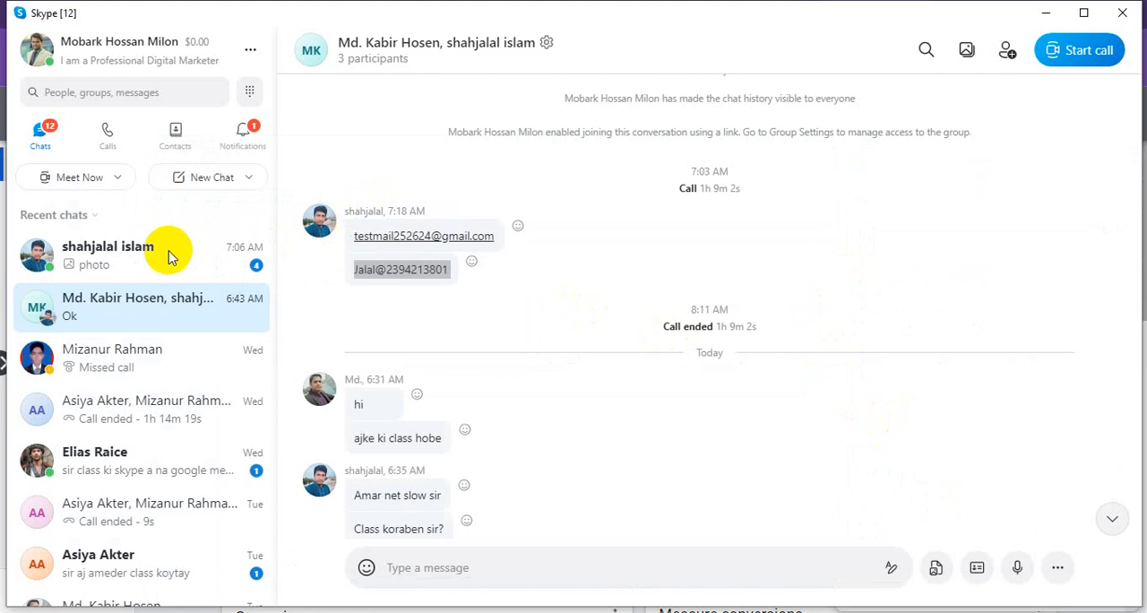
# Start a group call from the Skype chat with the camera off and the microphone on
pyautogui.click(1083, 52)
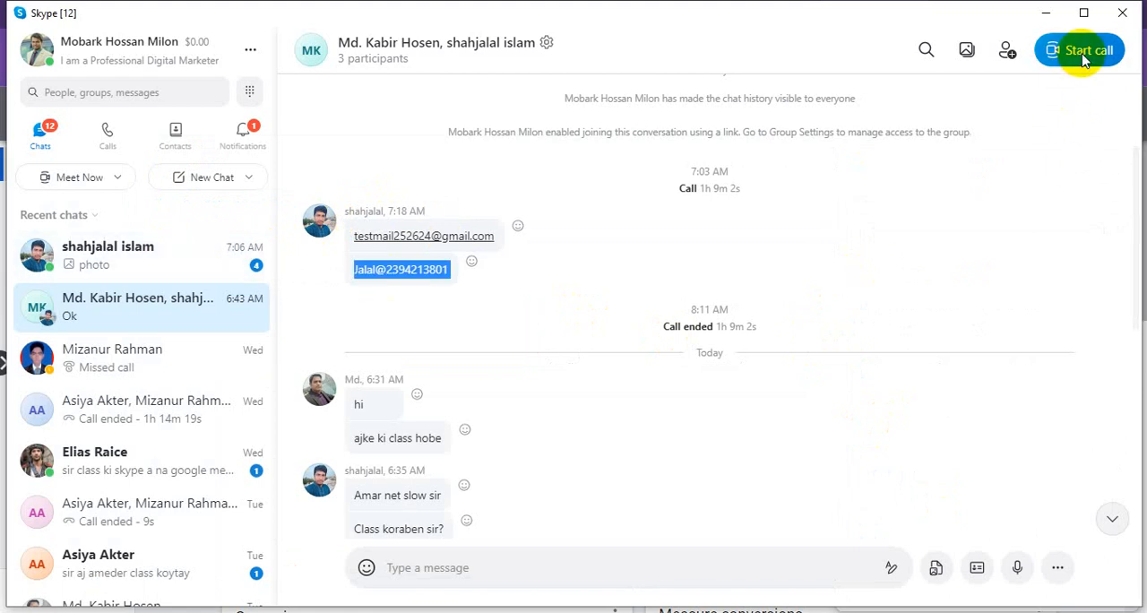
pyautogui.click(566, 484)
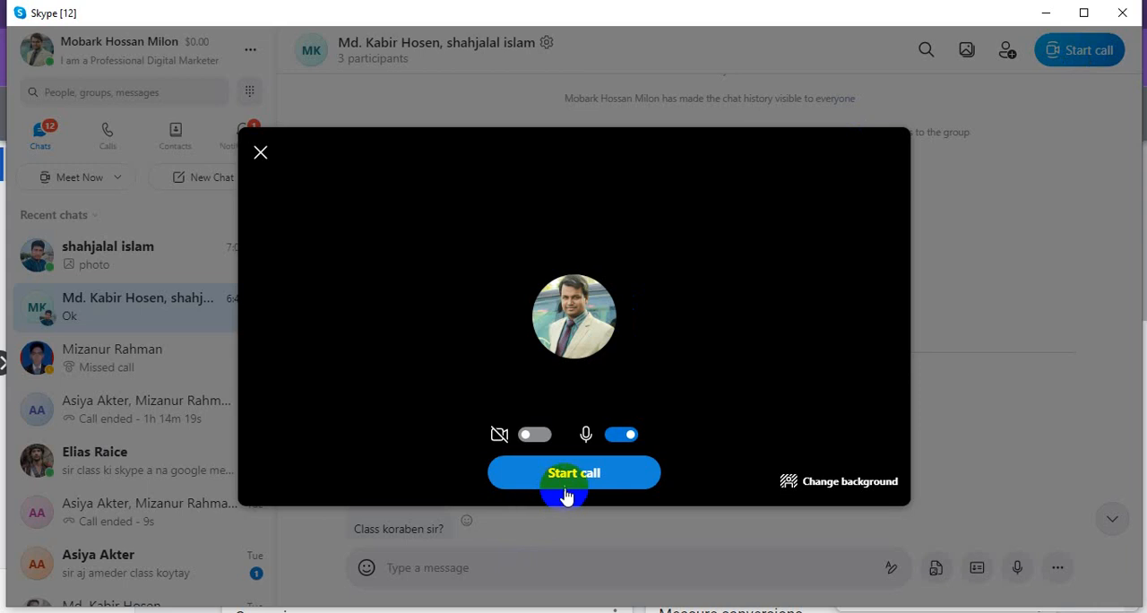
pyautogui.click(594, 484)
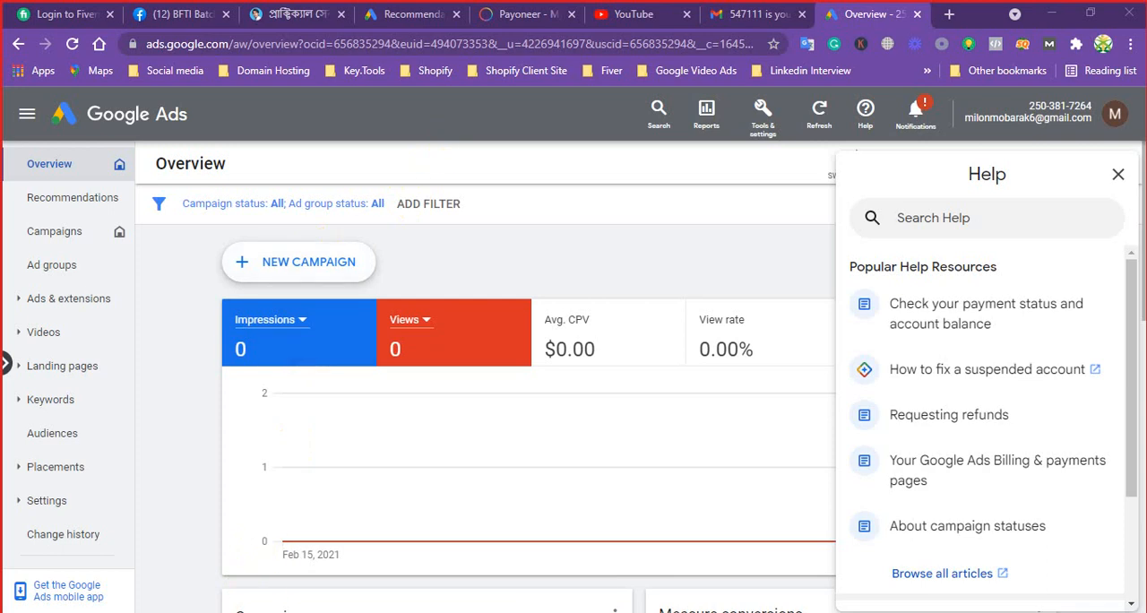
# Switch to the untitled Notepad note and complete its first line as "PPC= Pay per click"
pyautogui.click(616, 612)
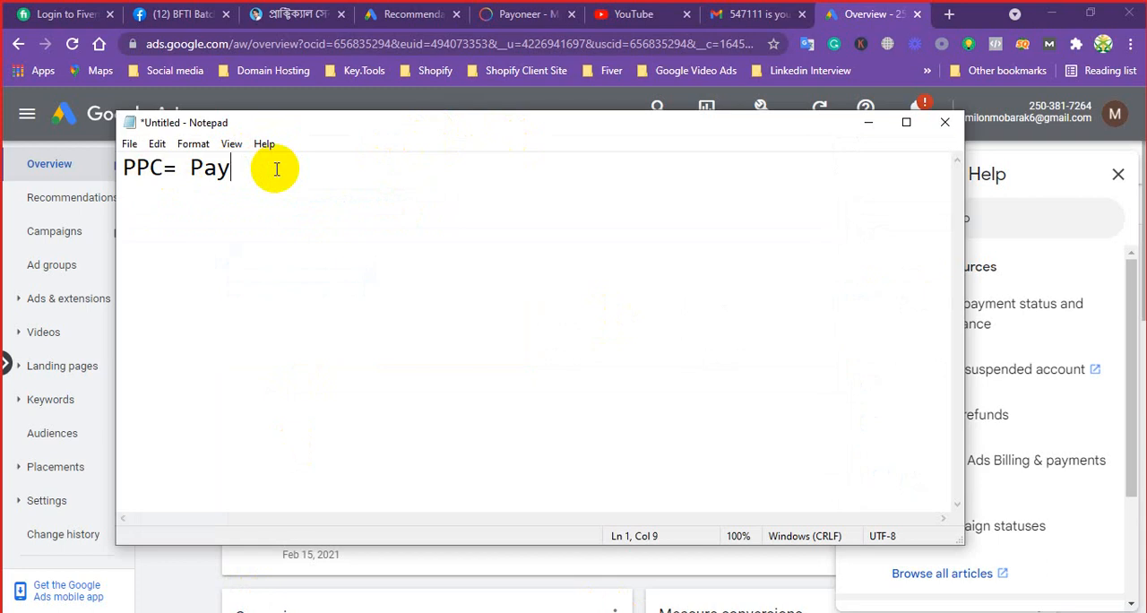
pyautogui.write('per click')
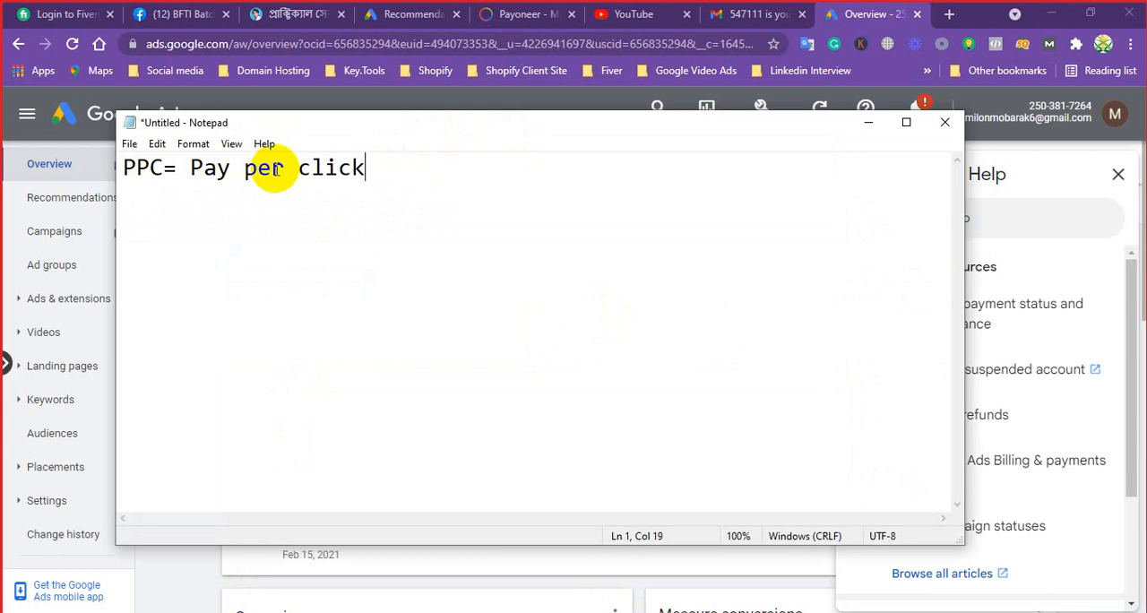
# Add a second line to the note reading "CPC= Cost per Click"
pyautogui.press('Return')
pyautogui.write('CPC=')
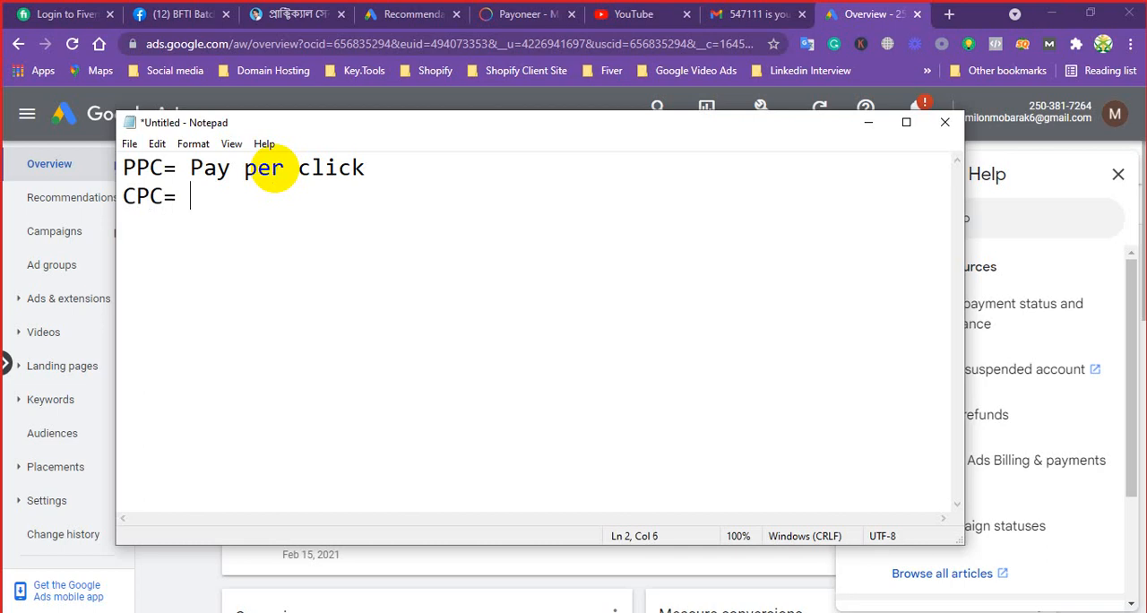
pyautogui.write(' Cost per ')
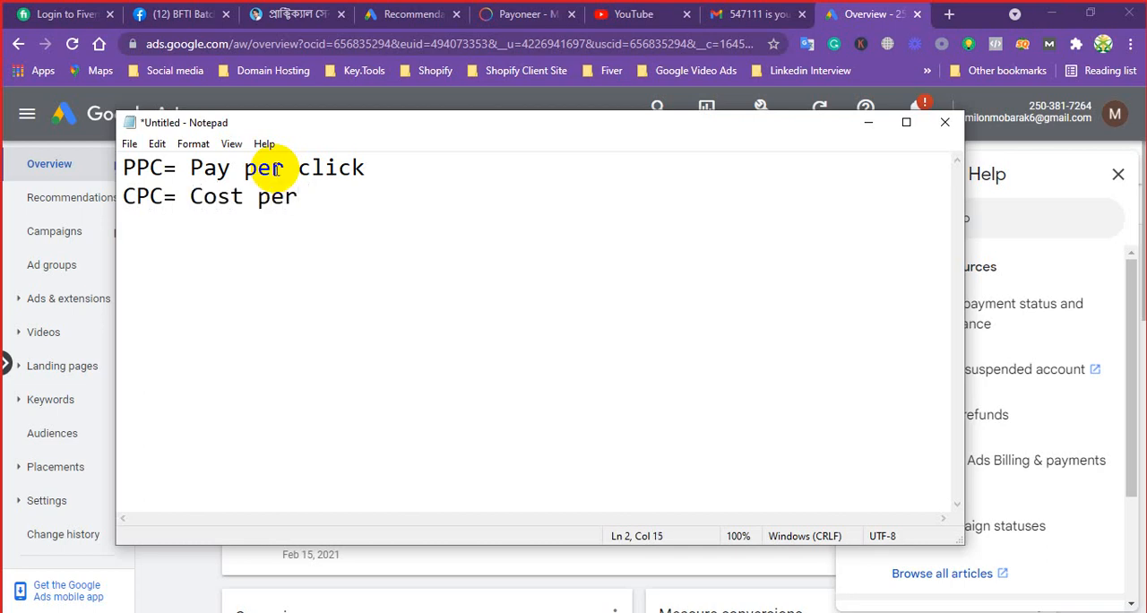
pyautogui.write('Click')
# Add a third line reading "ROAS= Return on ads spent" and minimize the note to return to Google Ads
pyautogui.press('Return')
pyautogui.write('ROAS')
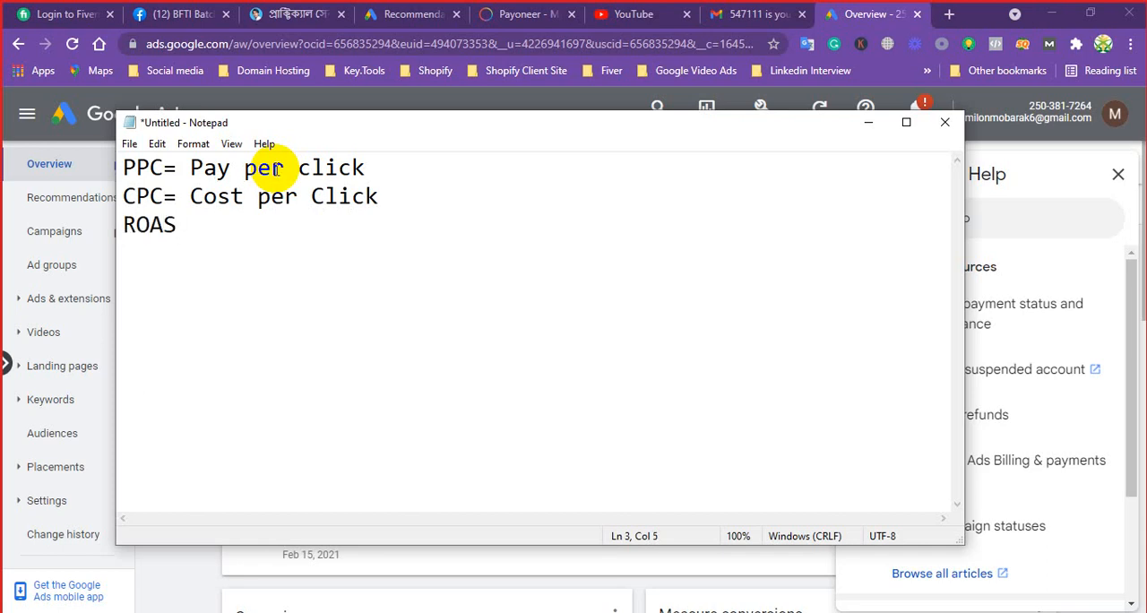
pyautogui.write('= Retu')
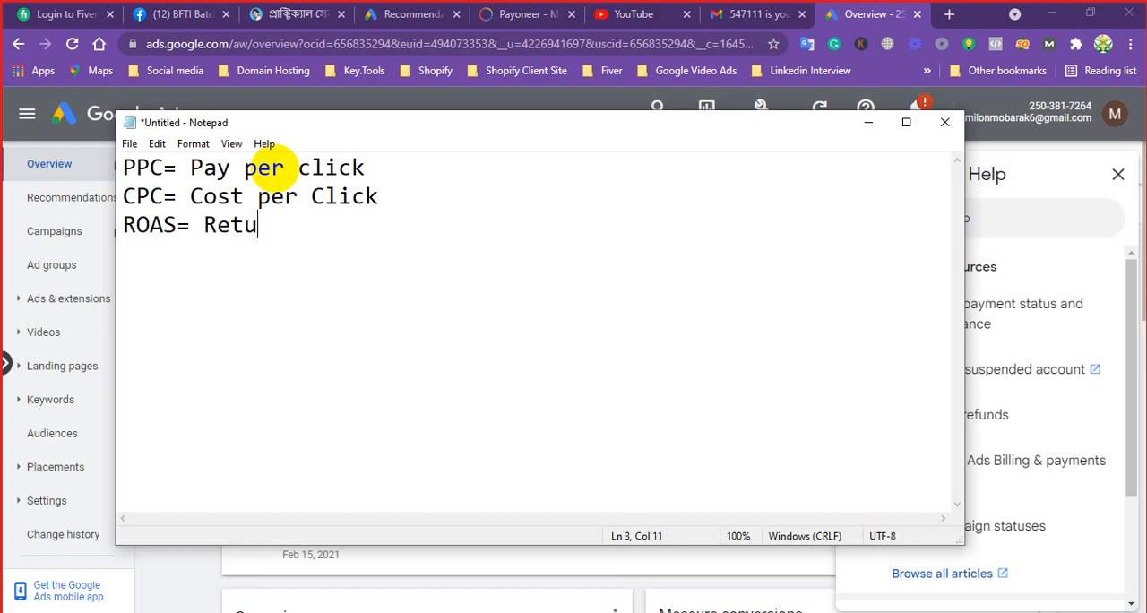
pyautogui.write('rn on ads ')
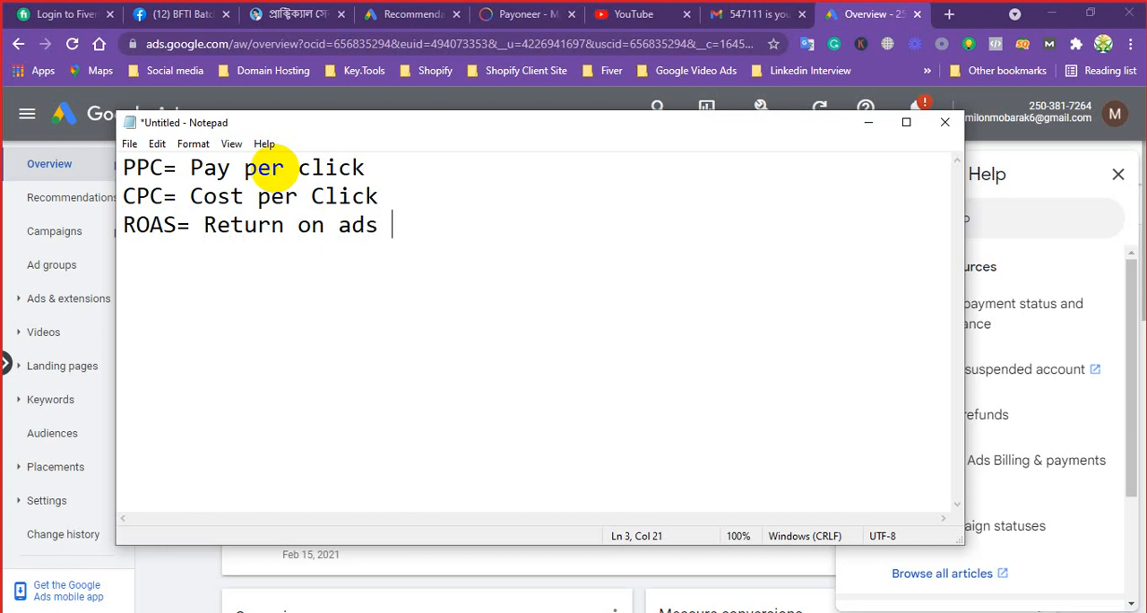
pyautogui.write('spent')
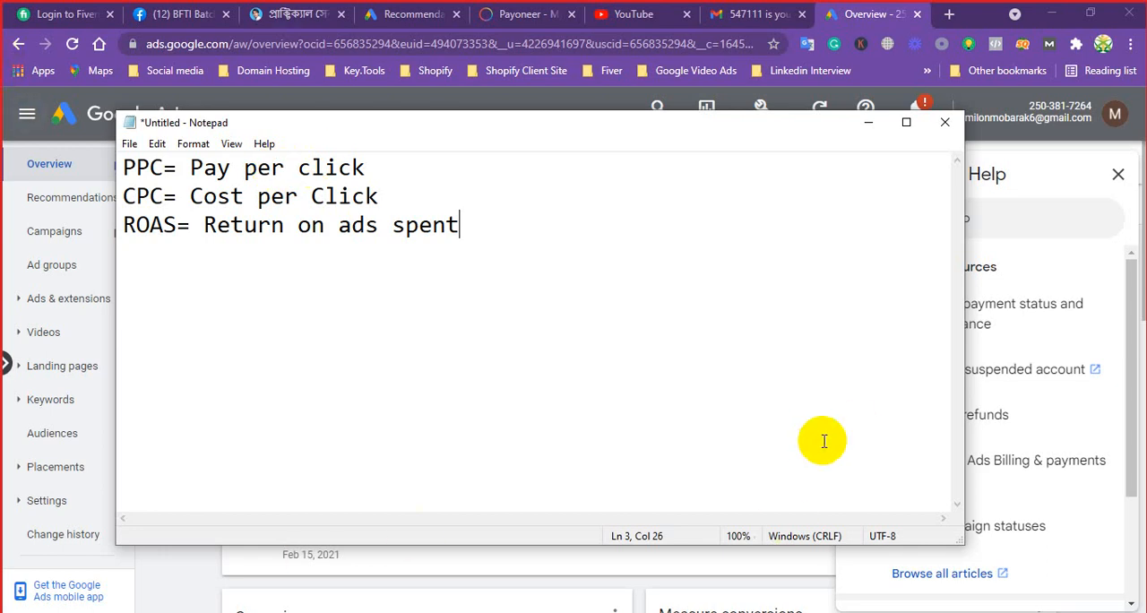
pyautogui.click(866, 123)
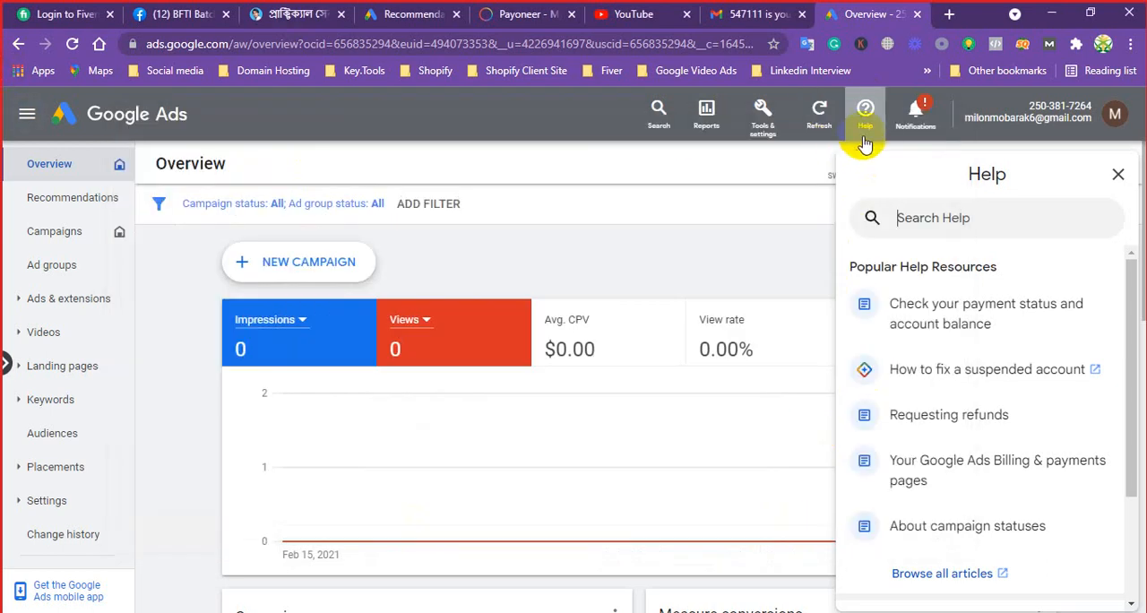
pyautogui.click(880, 217)
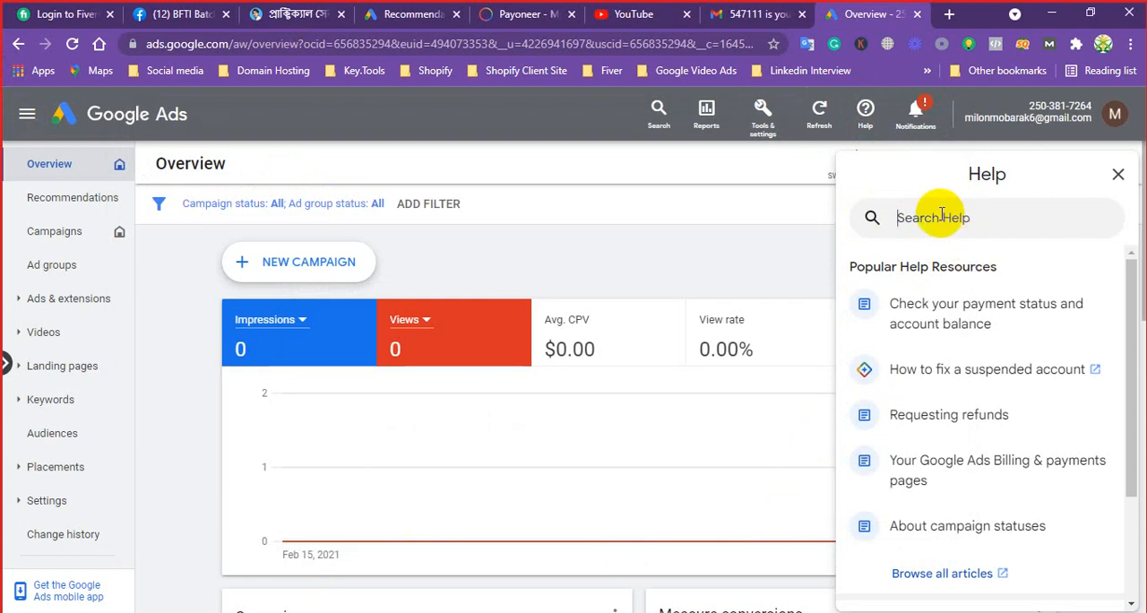
pyautogui.write('co')
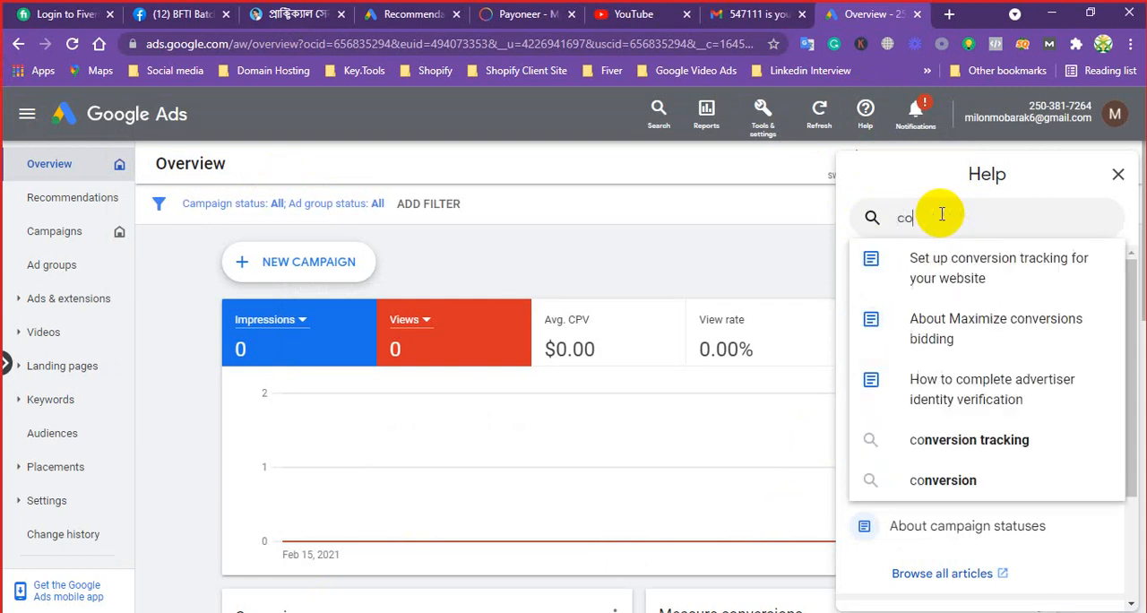
pyautogui.write('st')
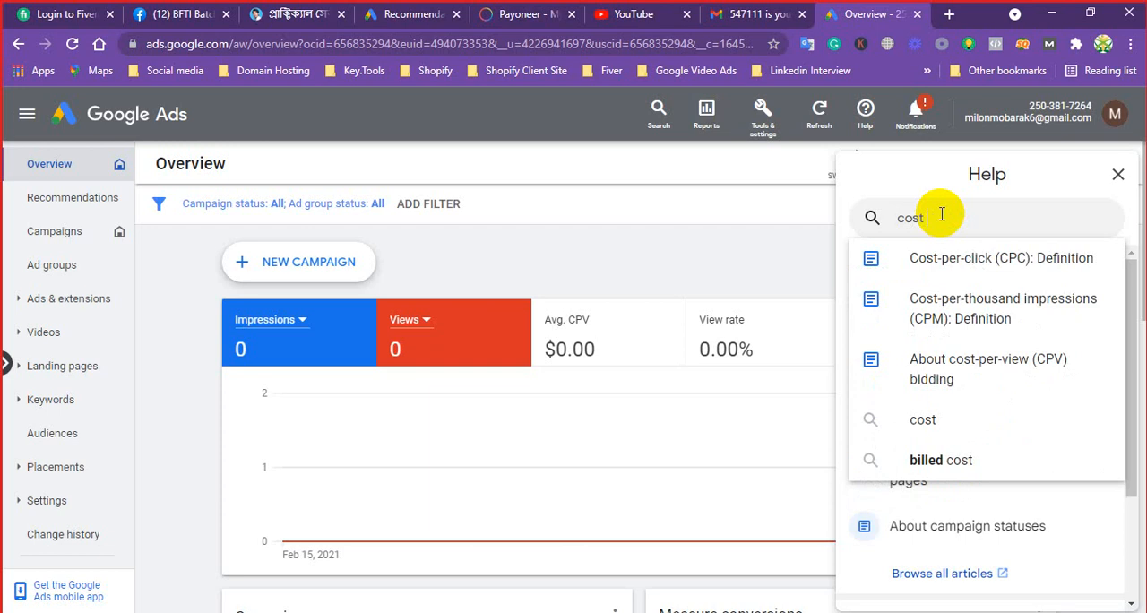
pyautogui.press('BackSpace')
pyautogui.press('BackSpace')
pyautogui.press('BackSpace')
pyautogui.press('BackSpace')
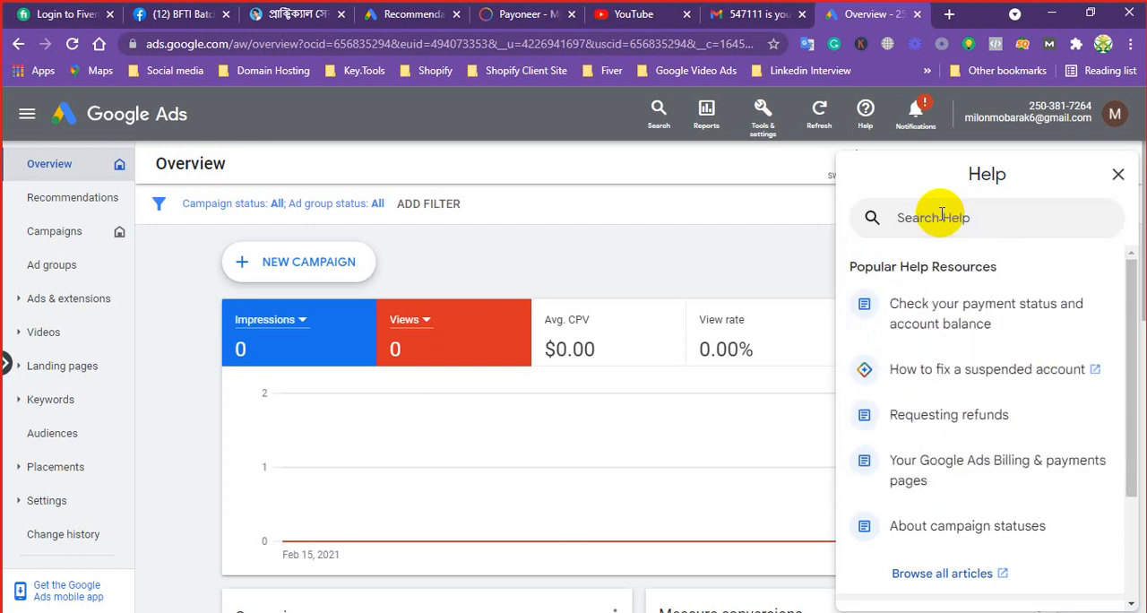
# Search the Google Ads help for "ppc", look over the results, and close the help
pyautogui.write('ppc')
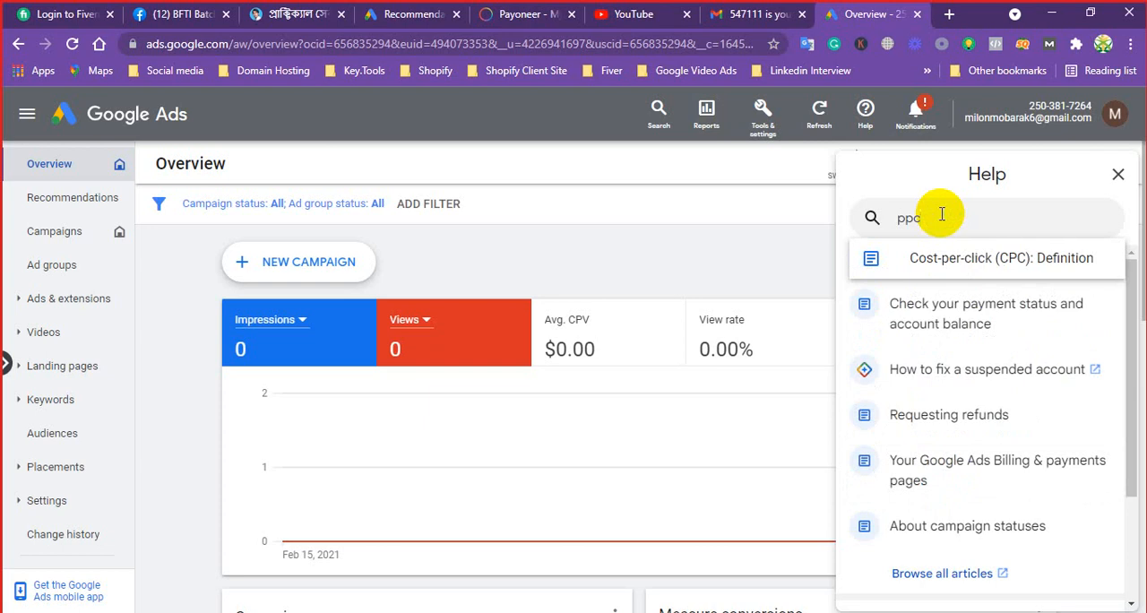
pyautogui.press('Return')
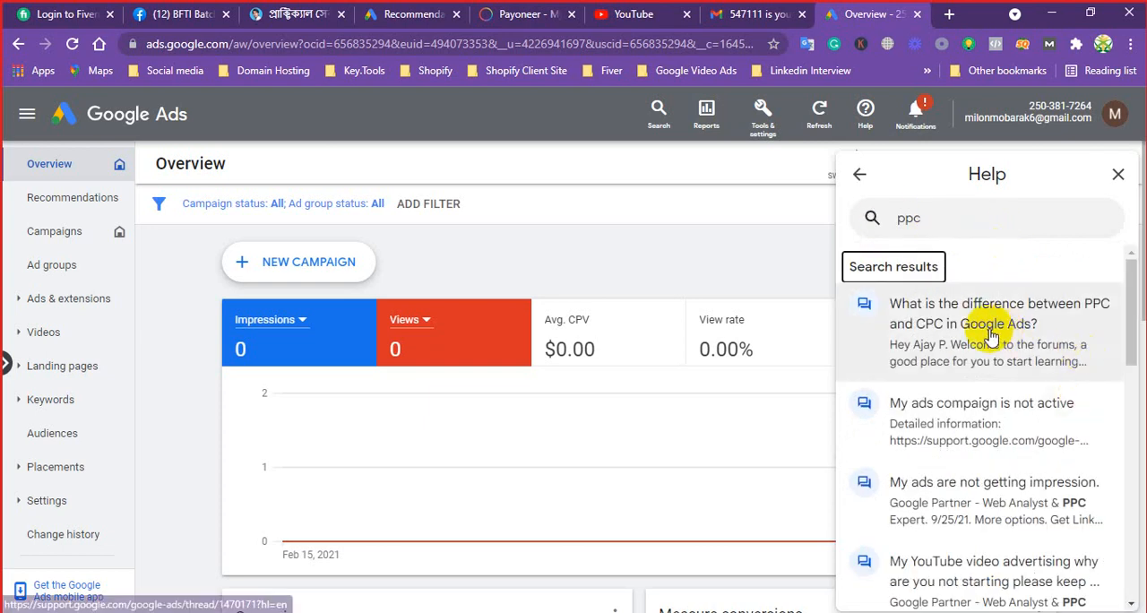
pyautogui.moveTo(1131, 305); pyautogui.dragTo(1121, 256)
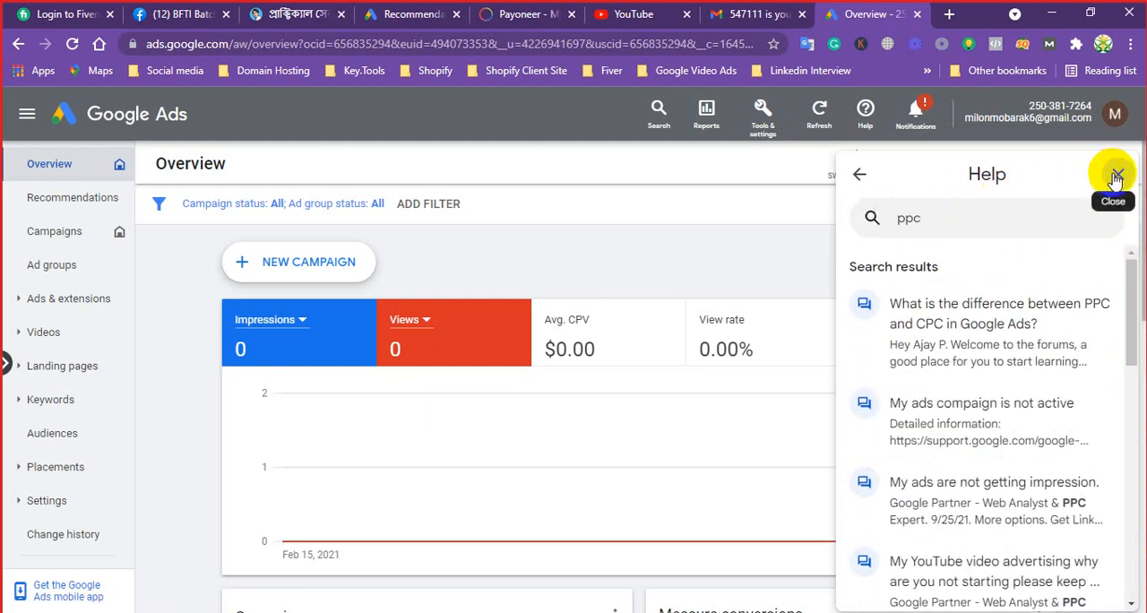
pyautogui.click(817, 122)
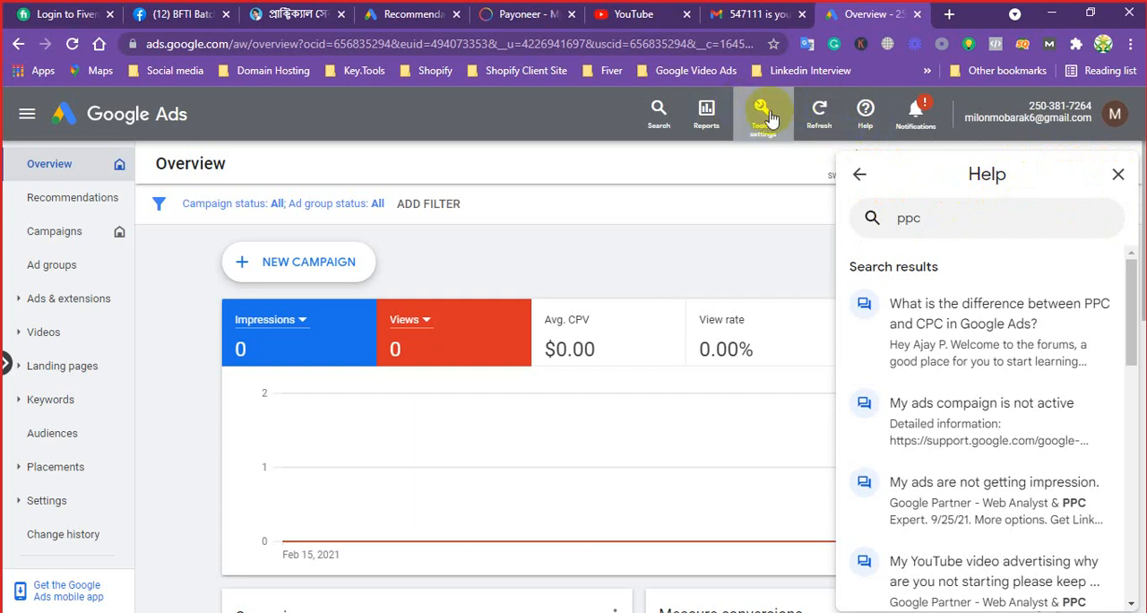
pyautogui.click(1118, 174)
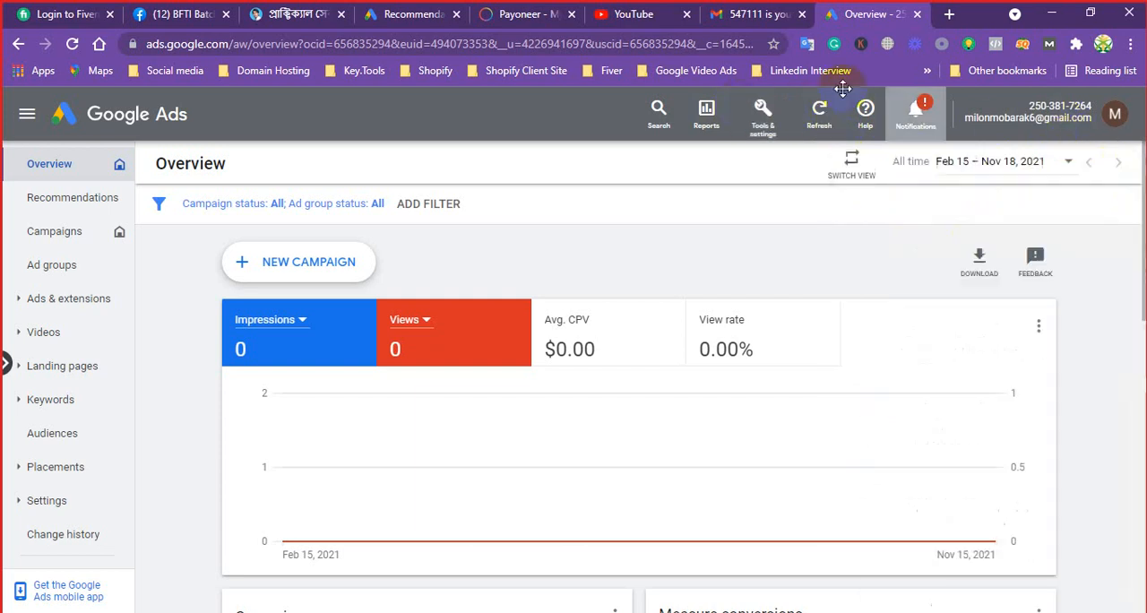
# Look through the Tools & settings categories and the options under Billing
pyautogui.click(764, 114)
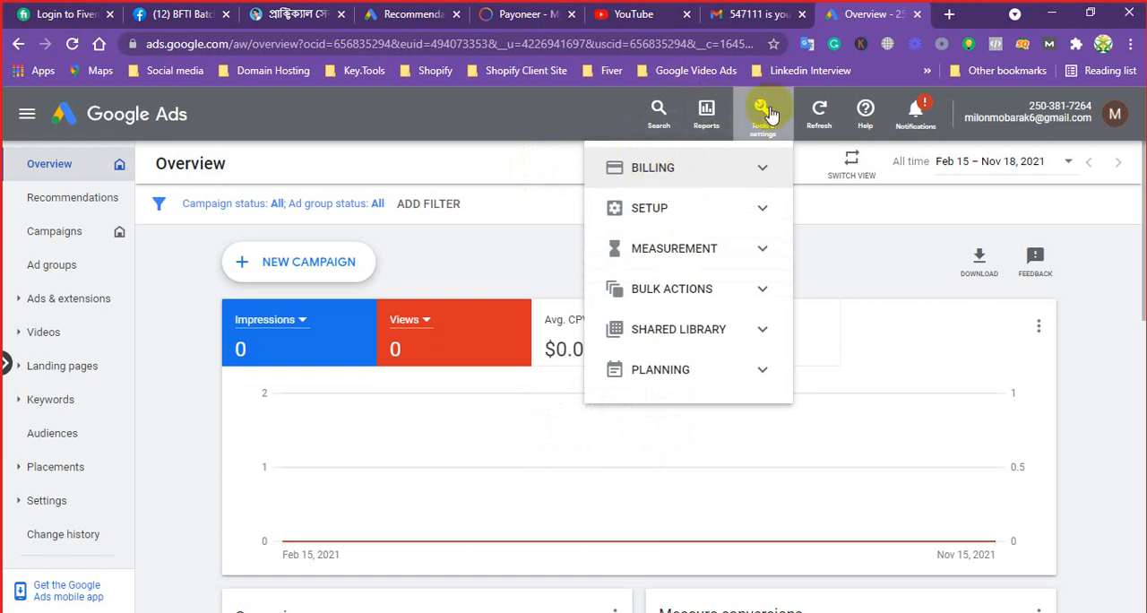
pyautogui.click(752, 172)
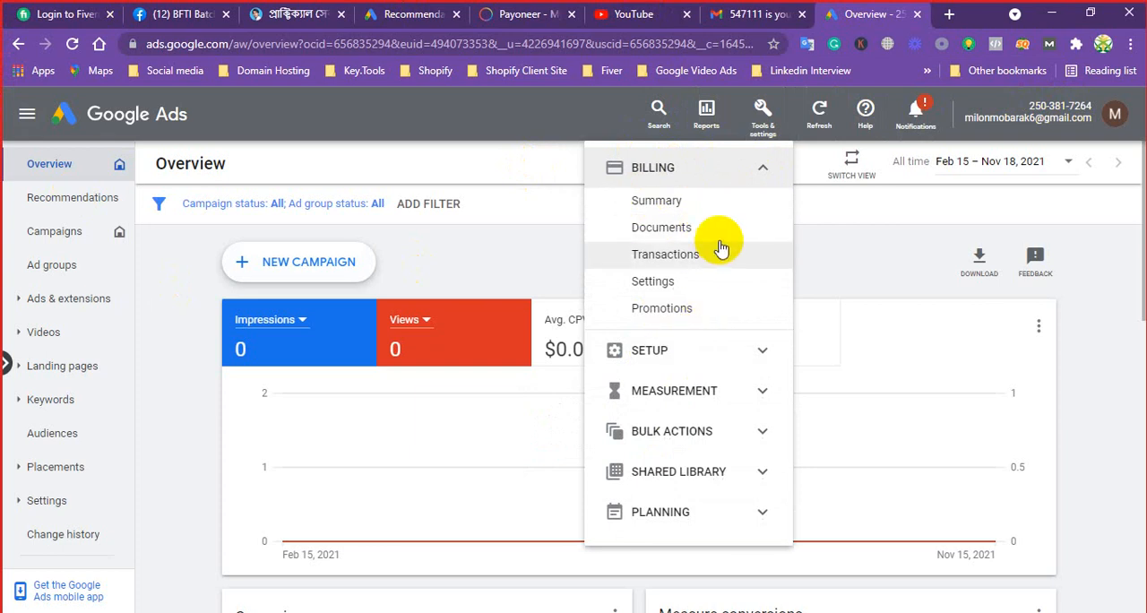
pyautogui.click(761, 172)
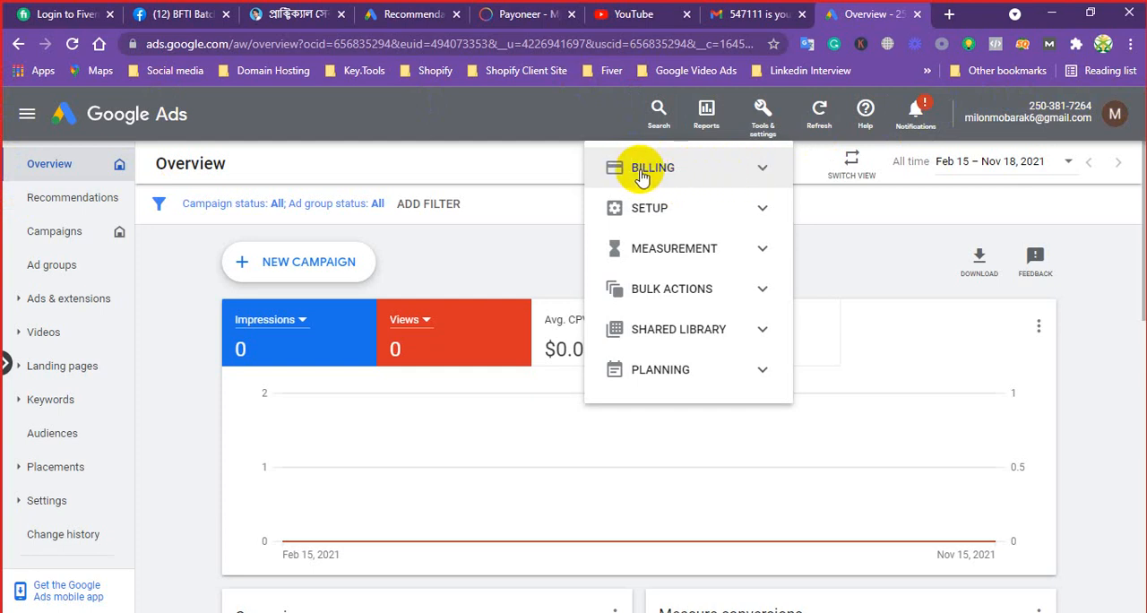
pyautogui.click(726, 174)
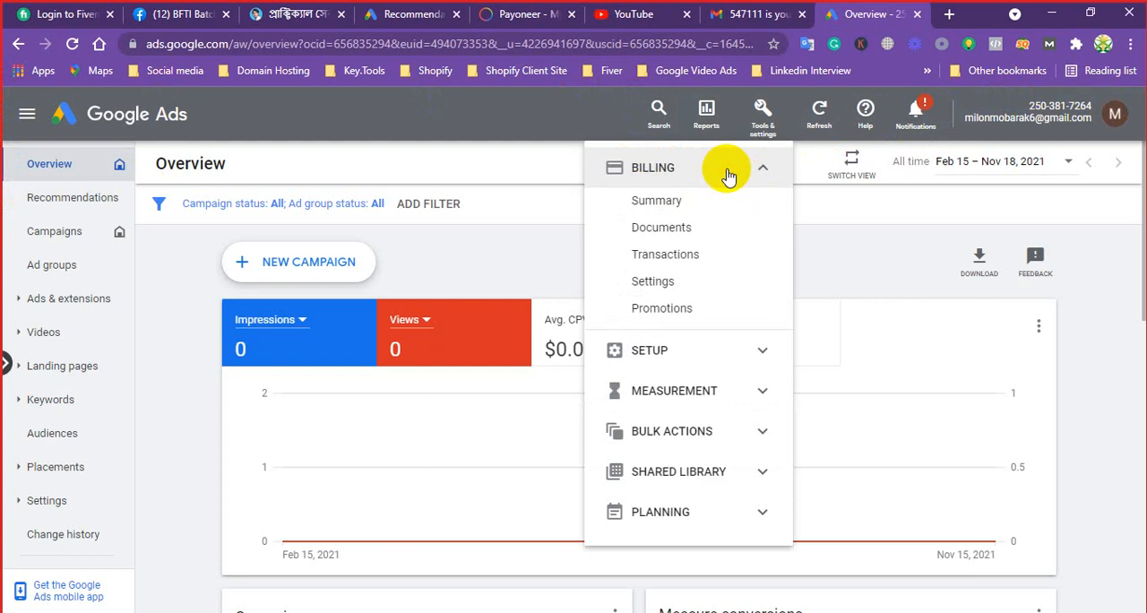
# Open the billing Settings page, dismiss the satisfaction survey, and review the payments account, profile and users sections
pyautogui.click(654, 283)
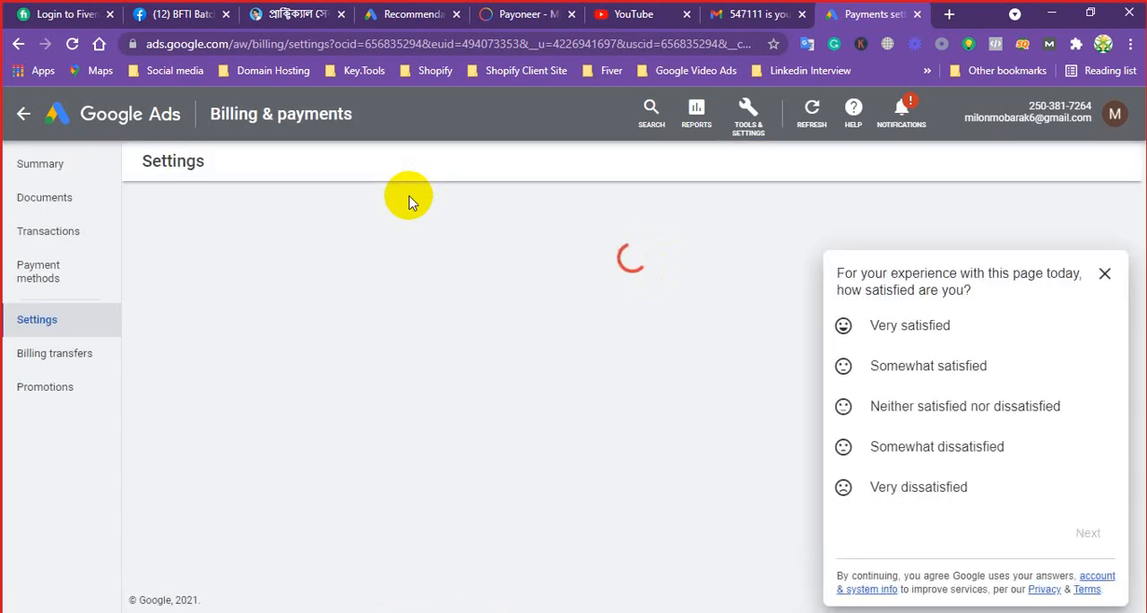
pyautogui.click(1106, 274)
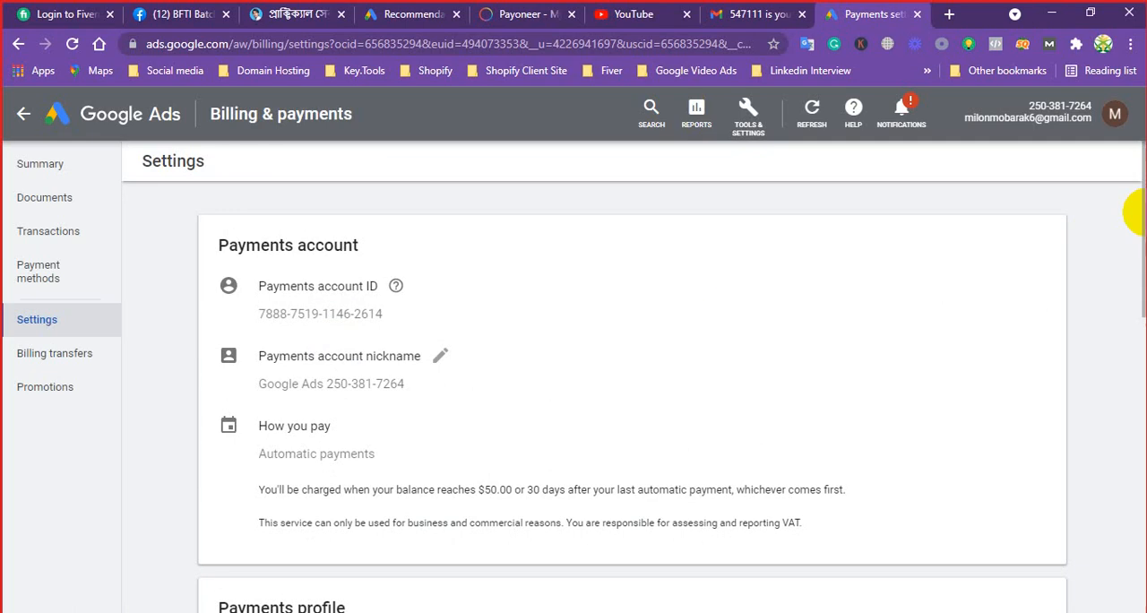
pyautogui.moveTo(1136, 214); pyautogui.dragTo(1096, 171)
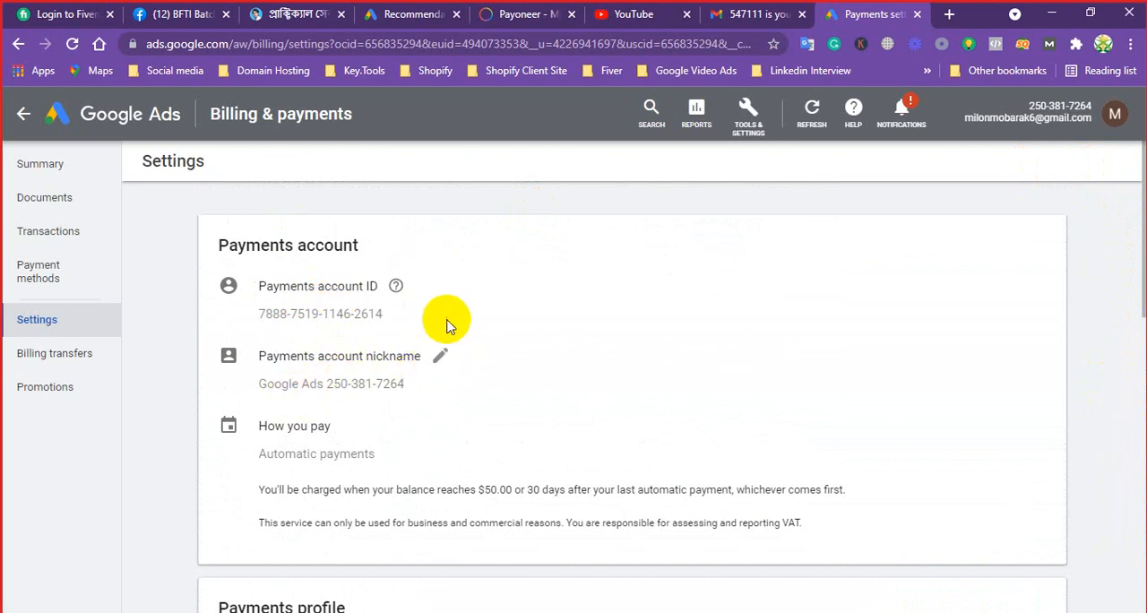
pyautogui.scroll(-3, 478, 364)
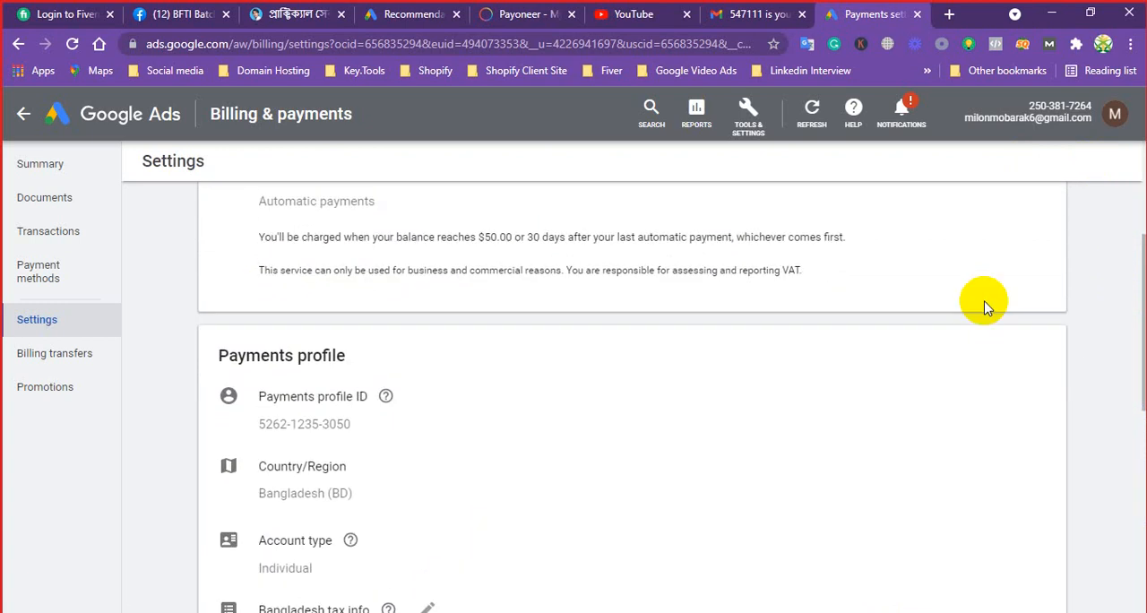
pyautogui.moveTo(1134, 287); pyautogui.dragTo(1127, 506)
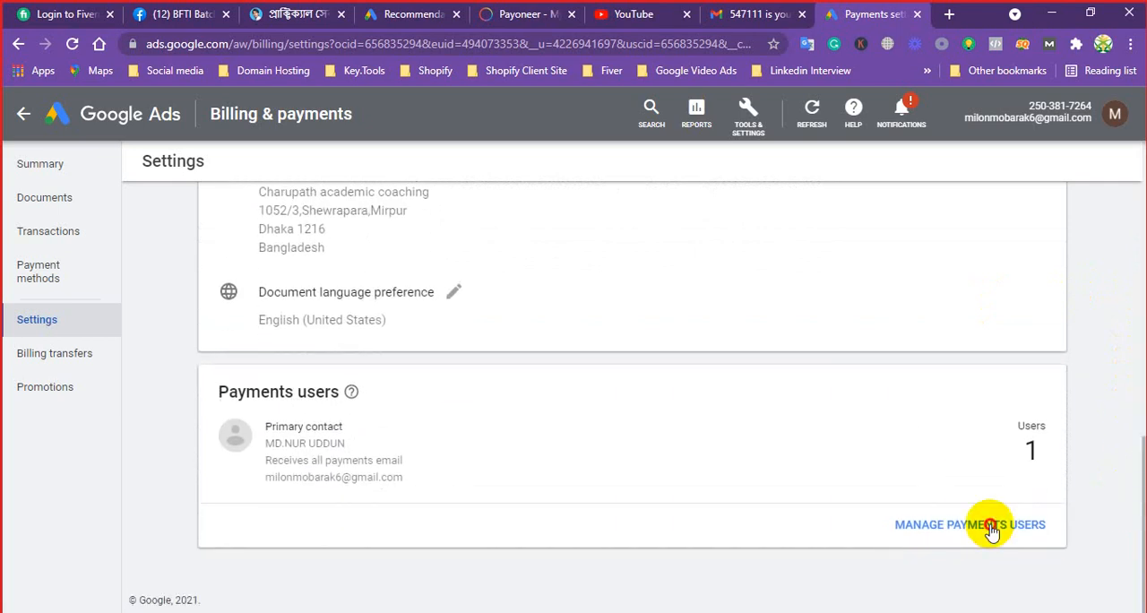
# Open the payments users management, view the primary contact's editable details and the permission levels, and return to Settings
pyautogui.click(992, 532)
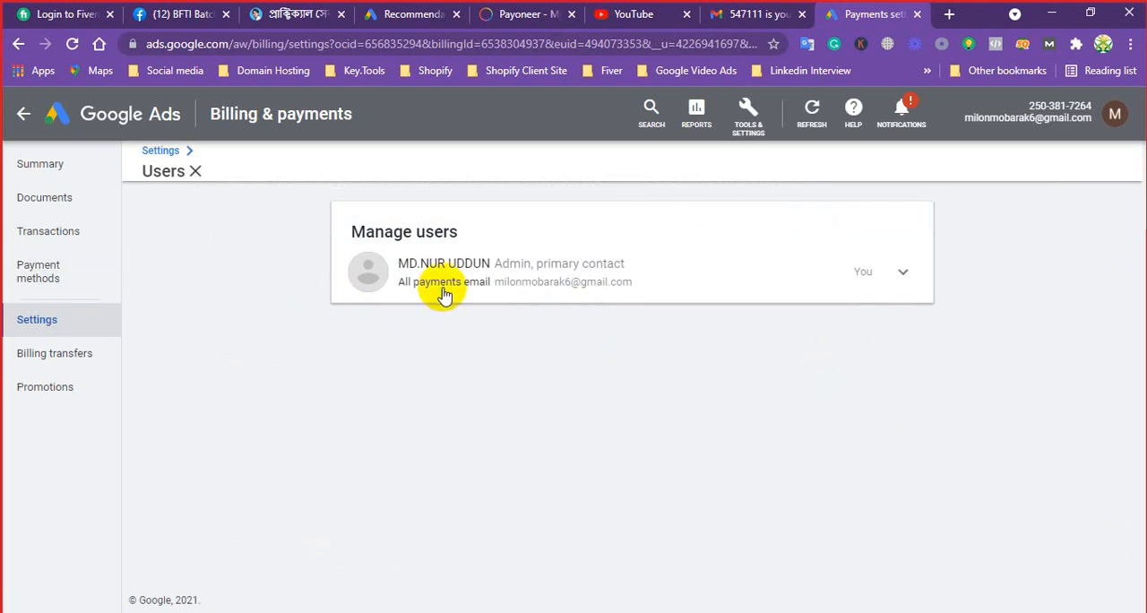
pyautogui.click(517, 275)
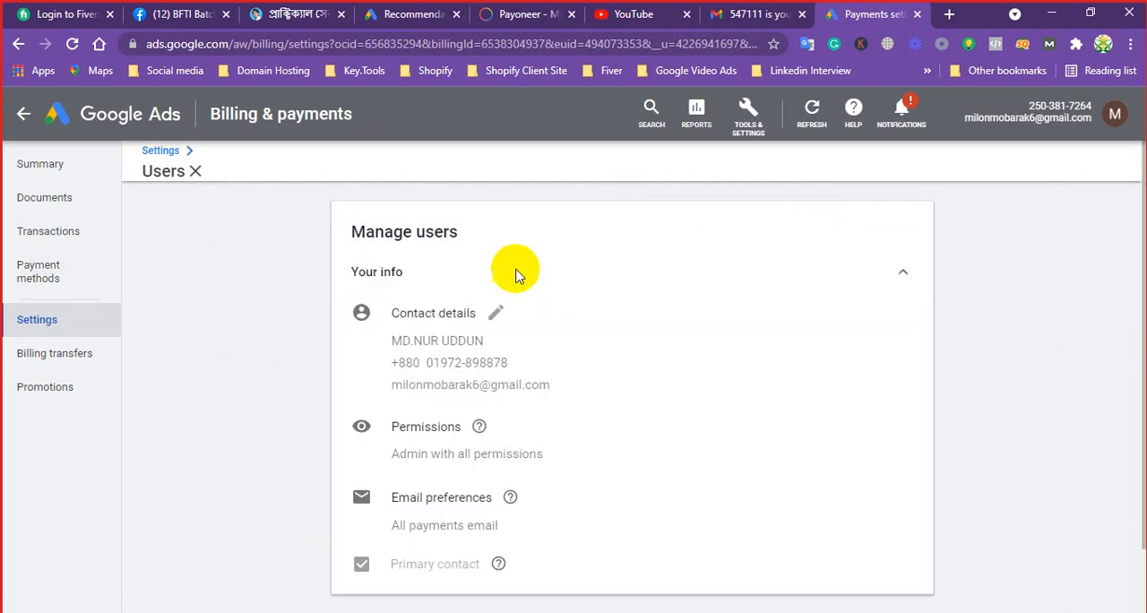
pyautogui.click(496, 318)
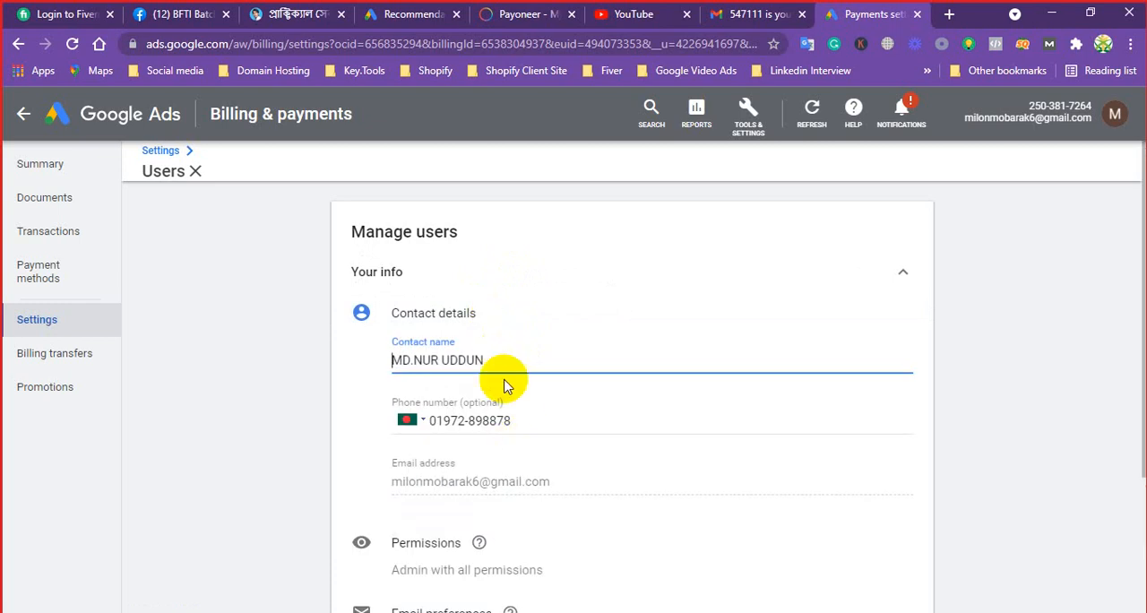
pyautogui.scroll(-3, 484, 394)
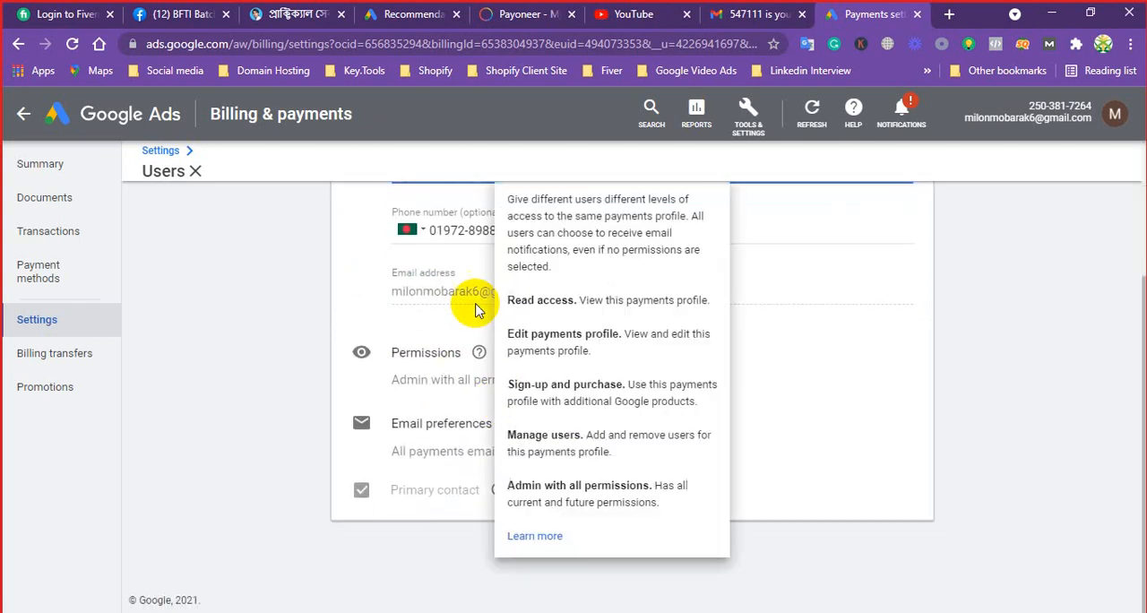
pyautogui.click(196, 175)
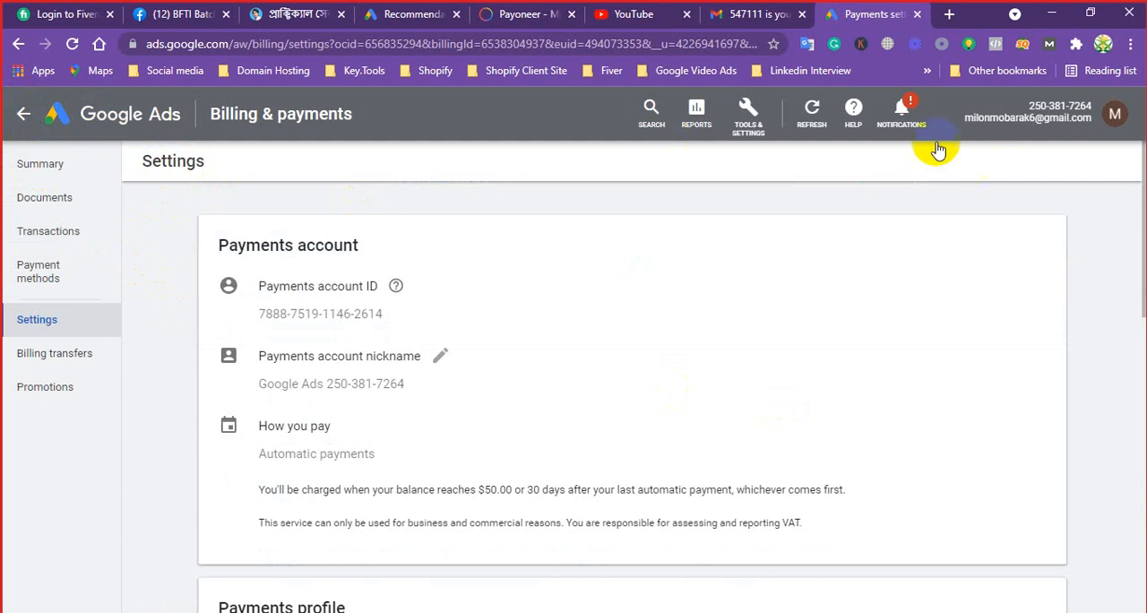
# Open the billing Summary page and review the balance, transactions, payment method and settings sections
pyautogui.click(748, 117)
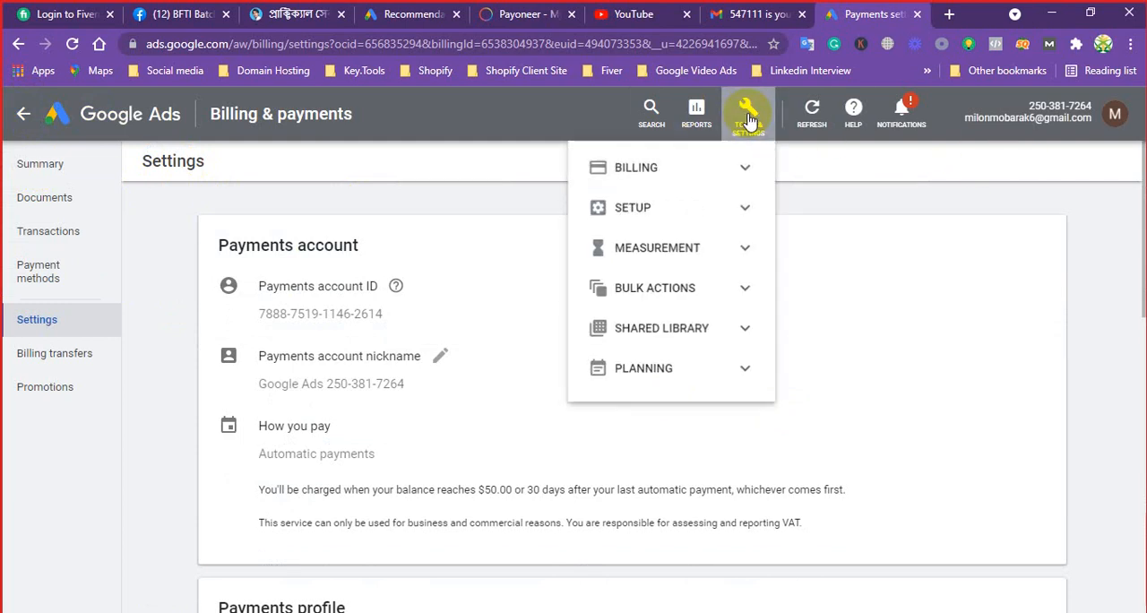
pyautogui.click(665, 173)
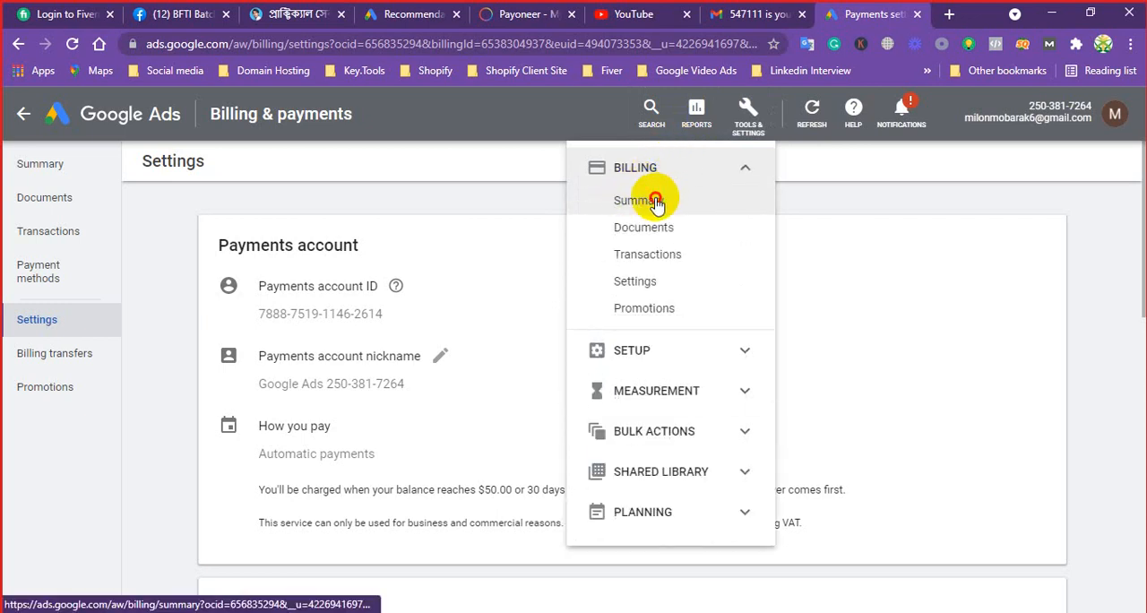
pyautogui.click(656, 204)
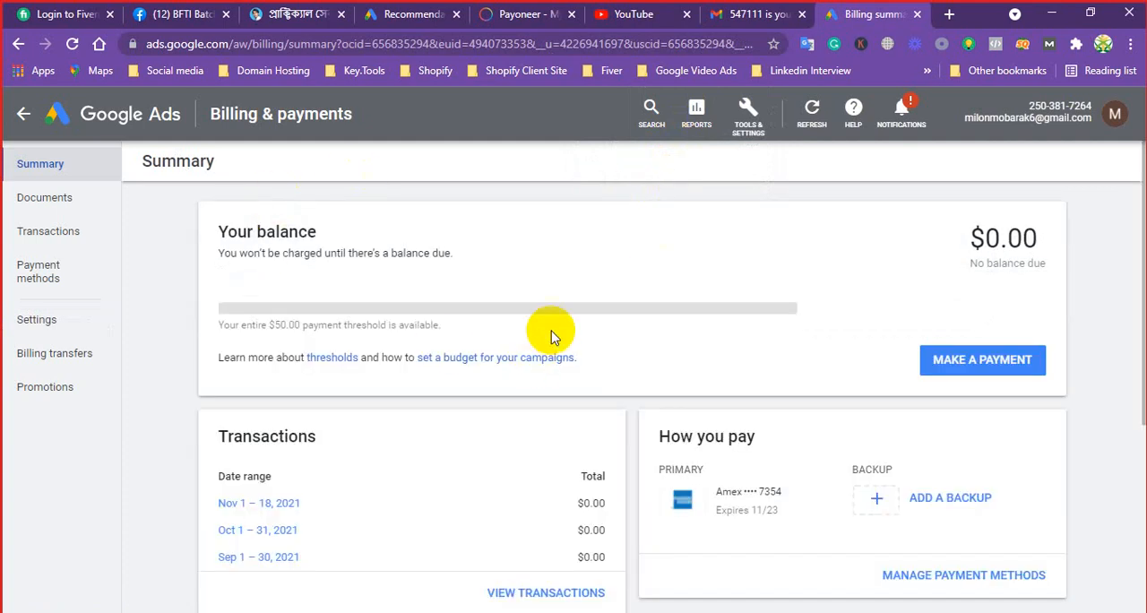
pyautogui.scroll(-2, 382, 288)
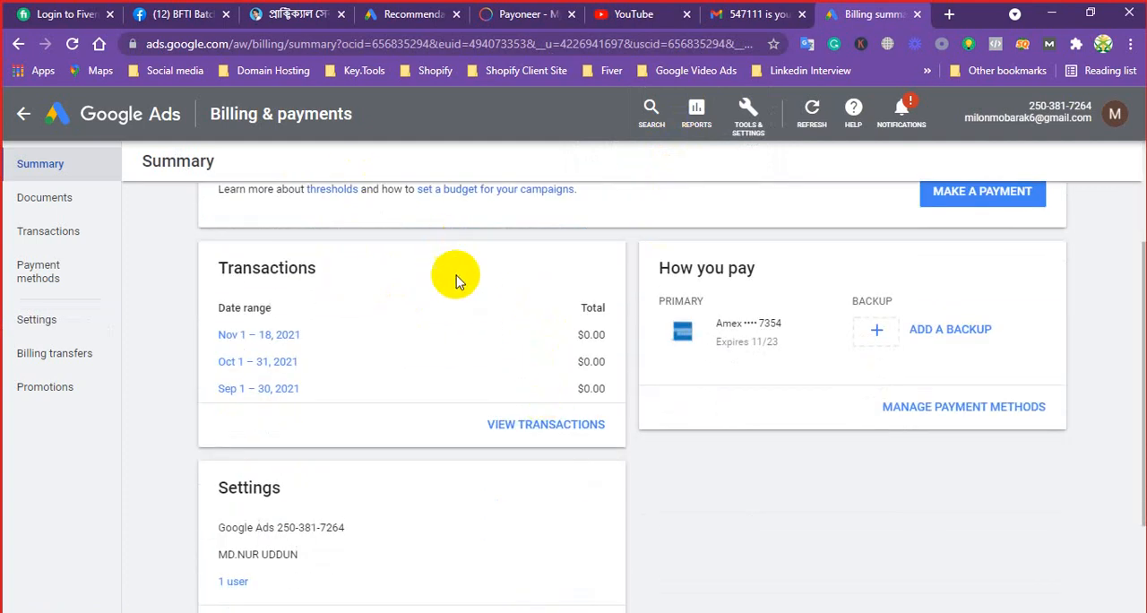
pyautogui.scroll(-1, 493, 403)
pyautogui.scroll(2, 494, 405)
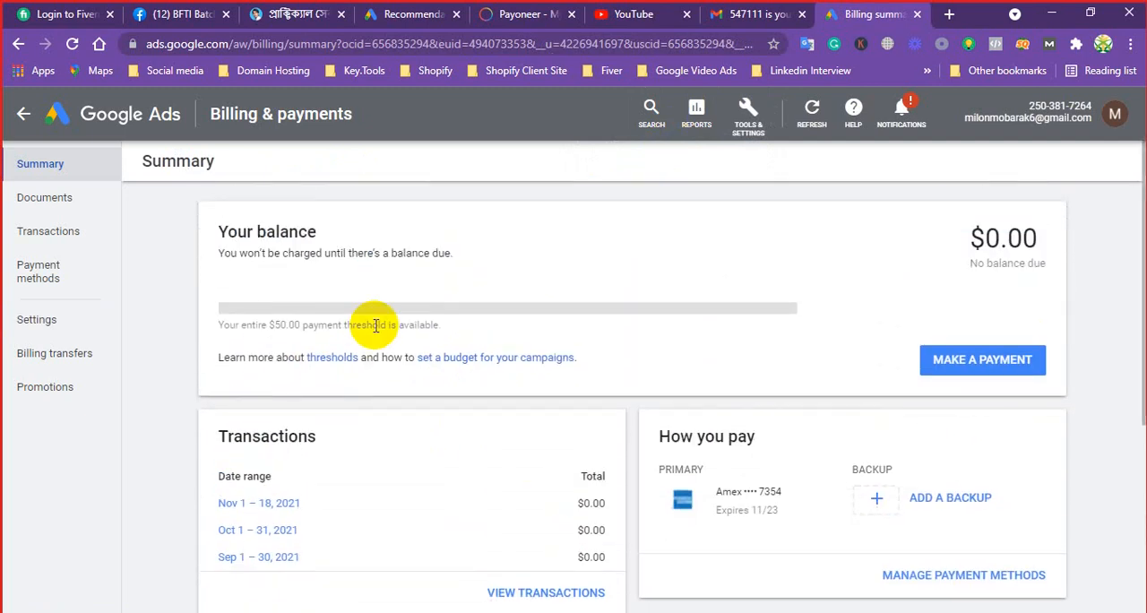
# Look over the Billing and Setup options, and open the account's Access and security page
pyautogui.click(746, 115)
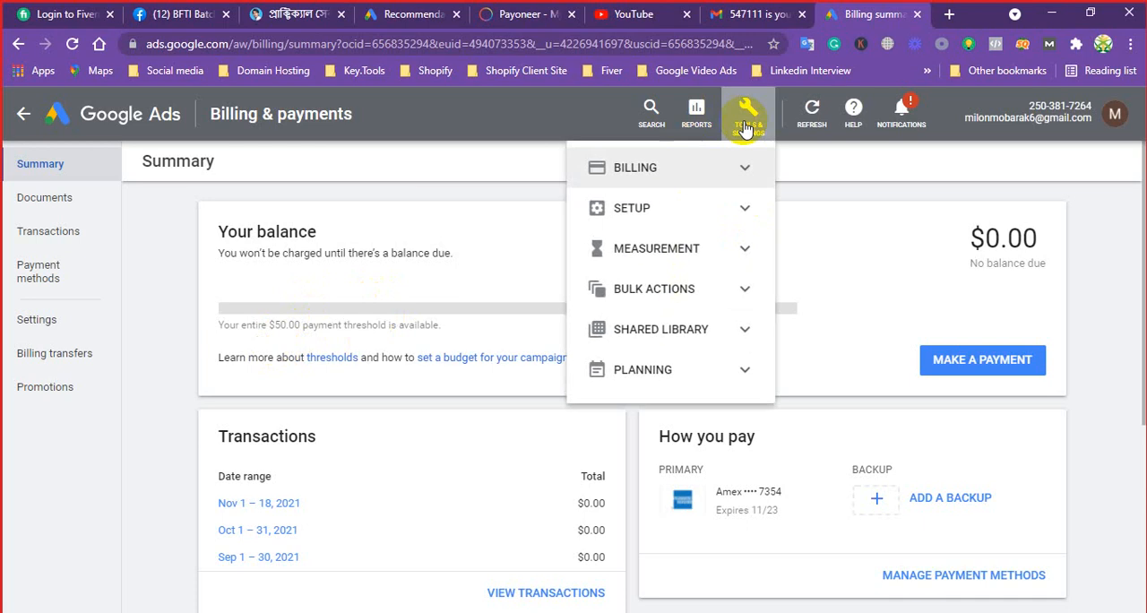
pyautogui.click(652, 169)
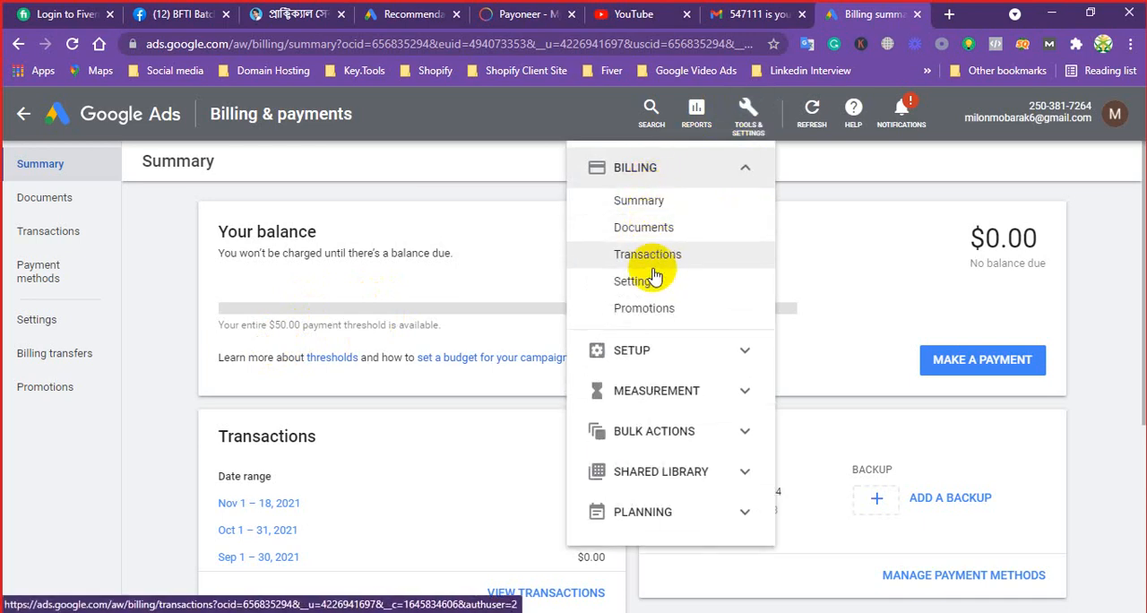
pyautogui.click(663, 350)
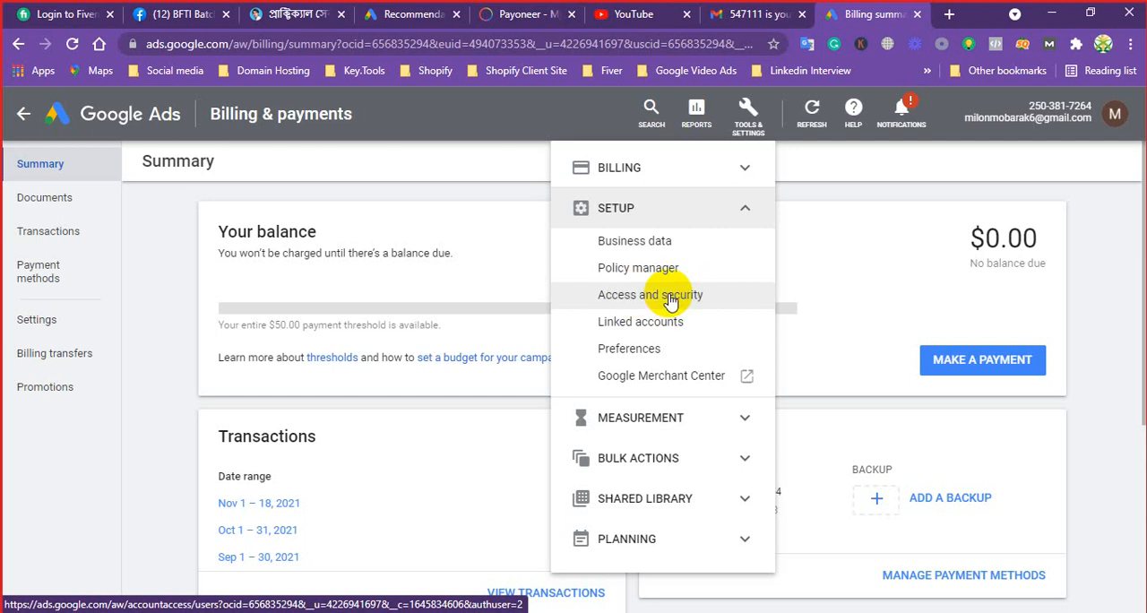
pyautogui.click(667, 301)
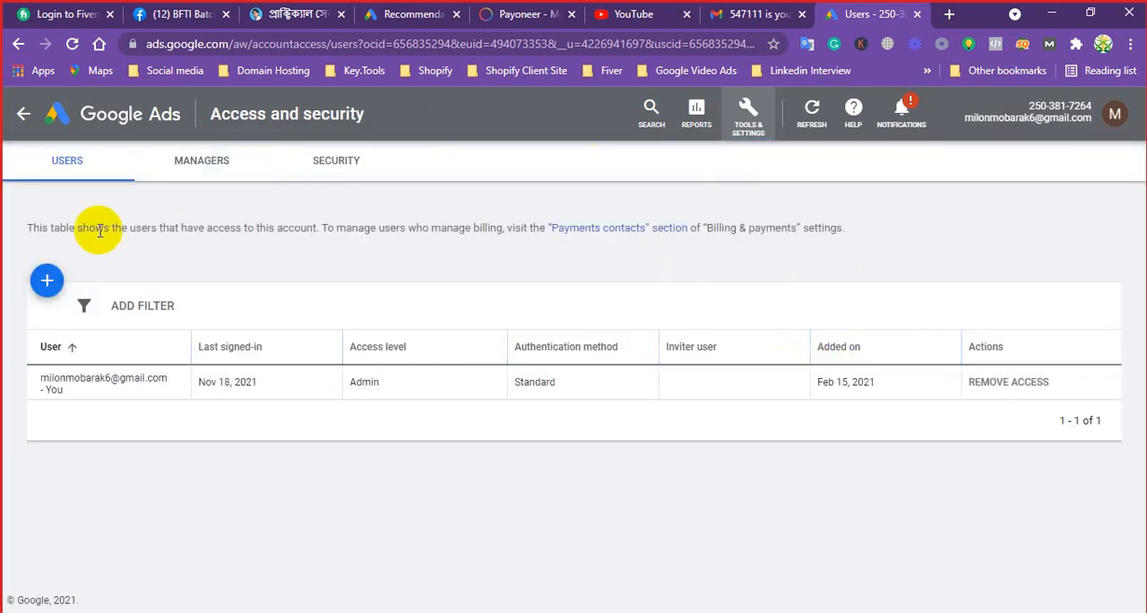
# Open the new user invitation form, select the Admin access level, and compare the permissions of each level
pyautogui.click(49, 283)
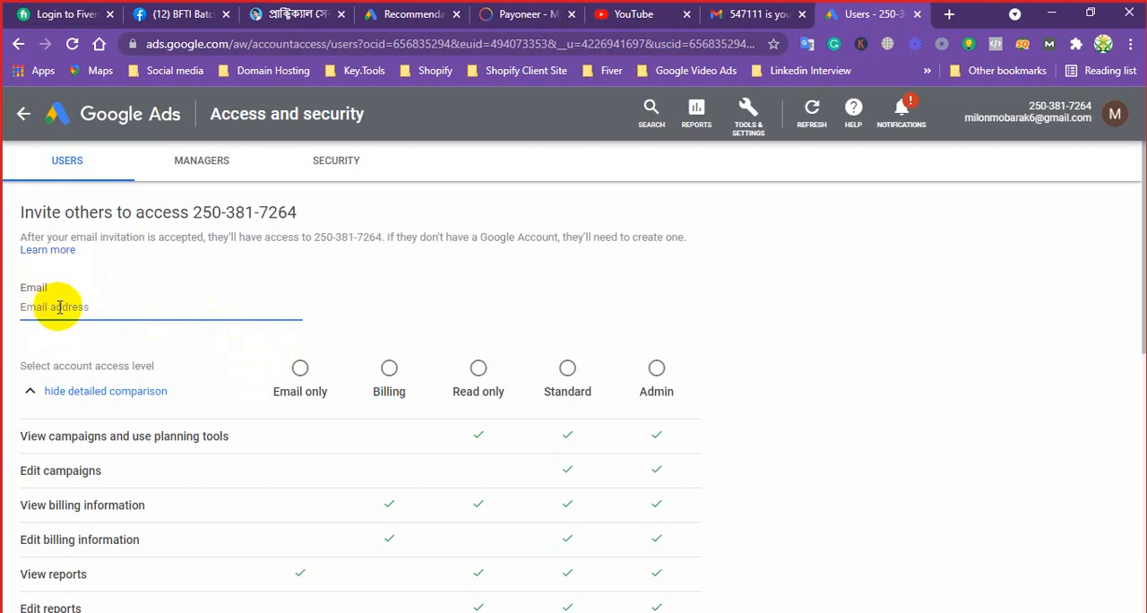
pyautogui.scroll(-2, 58, 306)
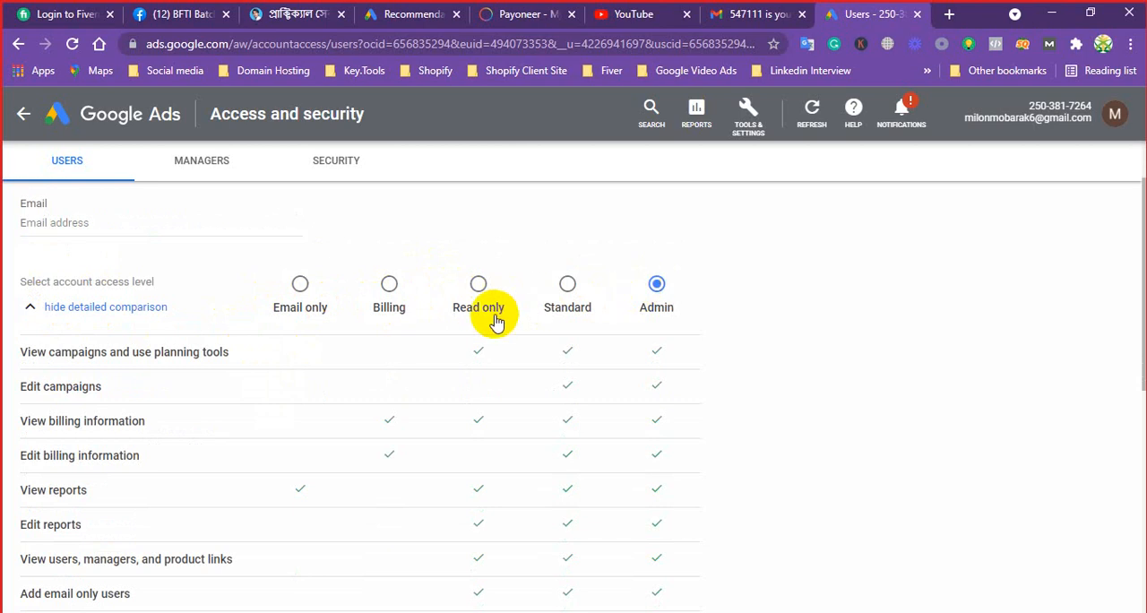
pyautogui.scroll(-4, 448, 349)
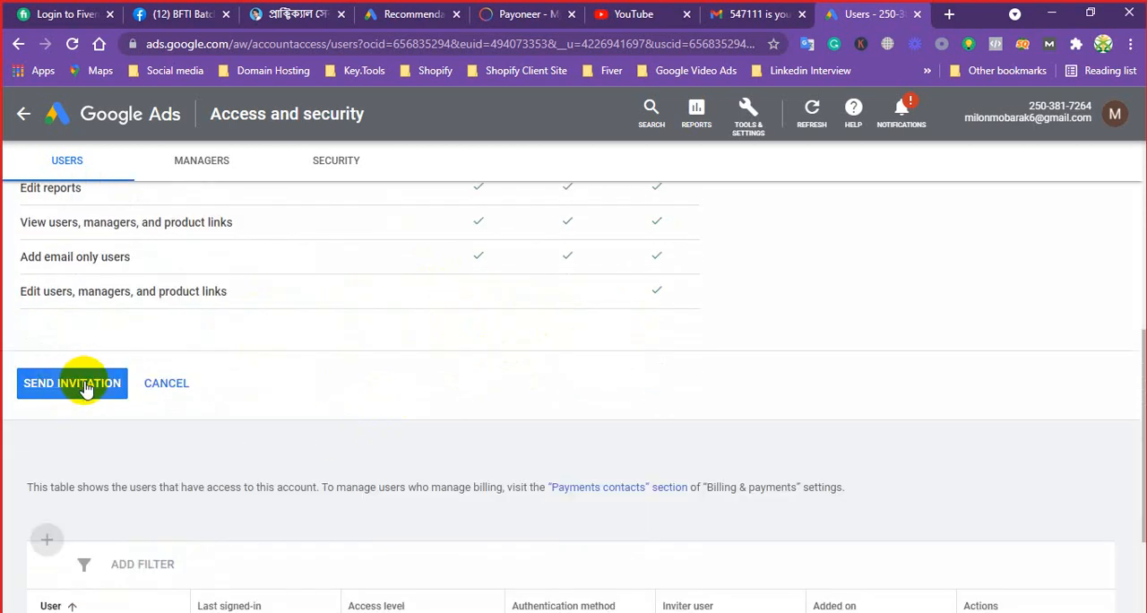
pyautogui.scroll(3, 144, 300)
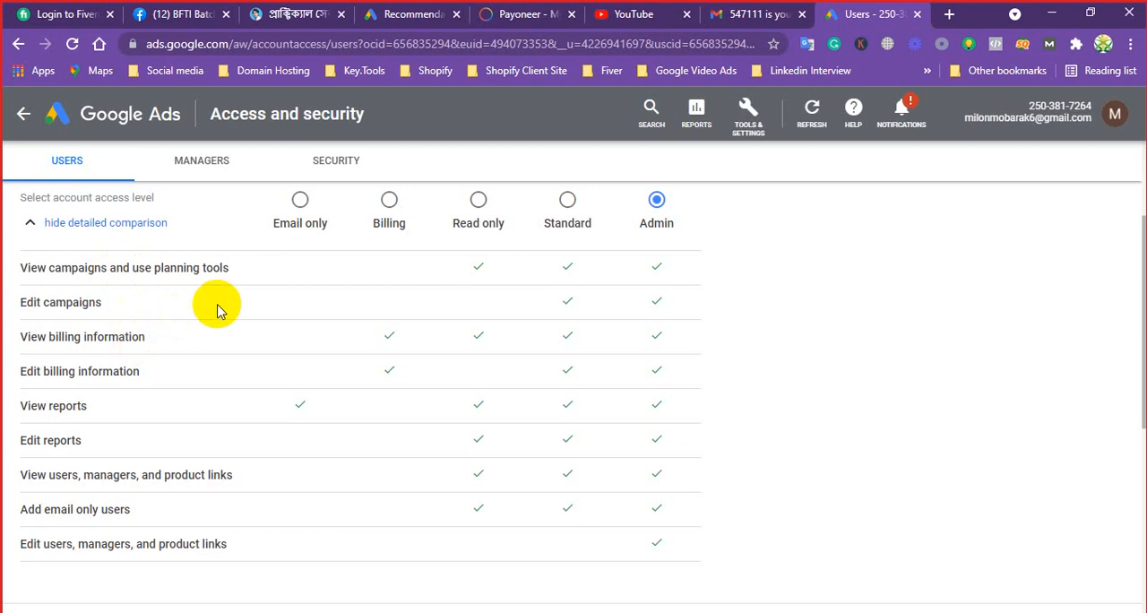
pyautogui.scroll(2, 230, 313)
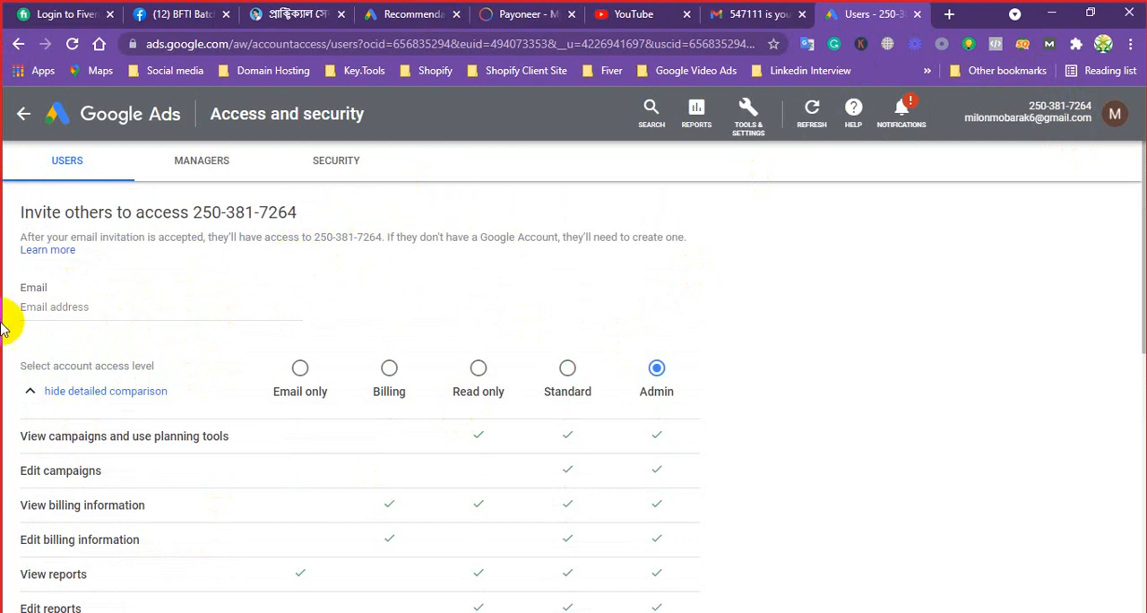
# Open the Linked accounts page from Setup and look through the Google and other popular products
pyautogui.click(753, 117)
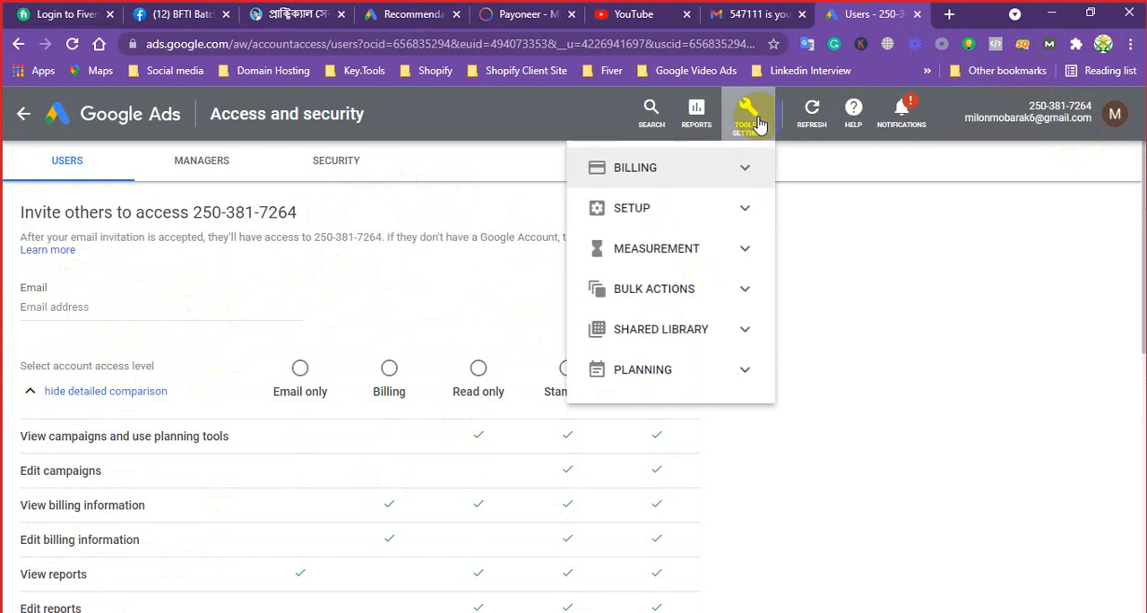
pyautogui.click(642, 209)
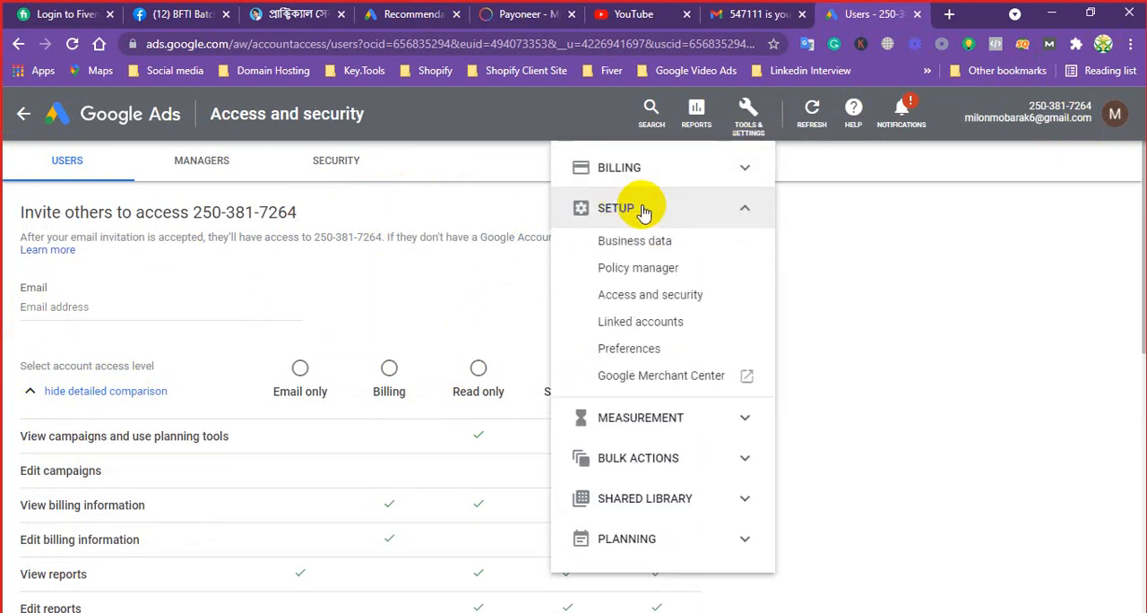
pyautogui.click(643, 322)
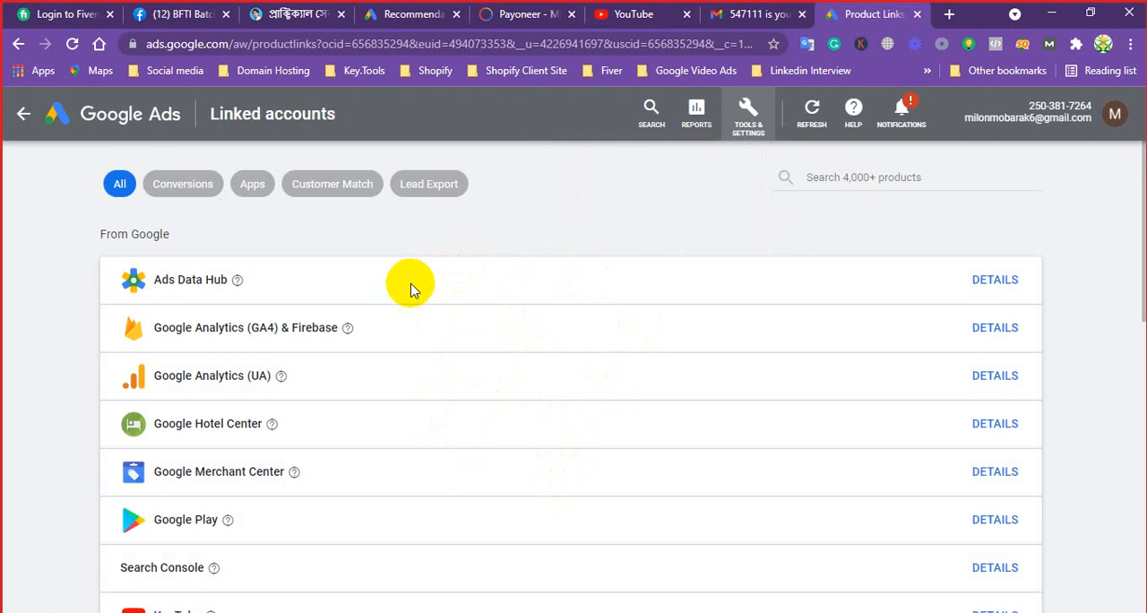
pyautogui.scroll(-3, 415, 302)
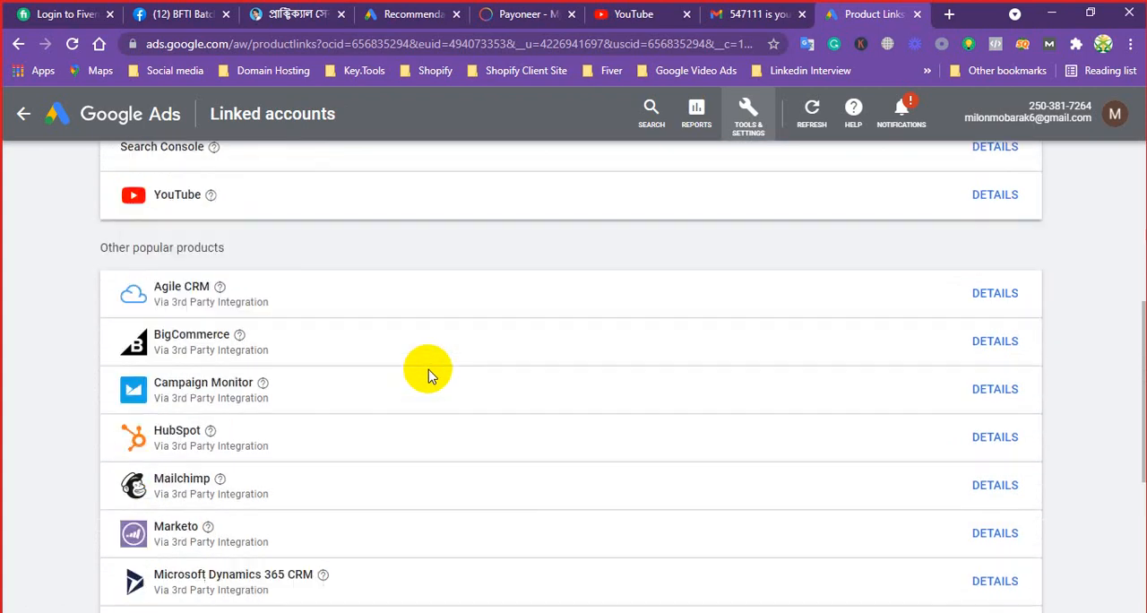
pyautogui.scroll(-1, 425, 374)
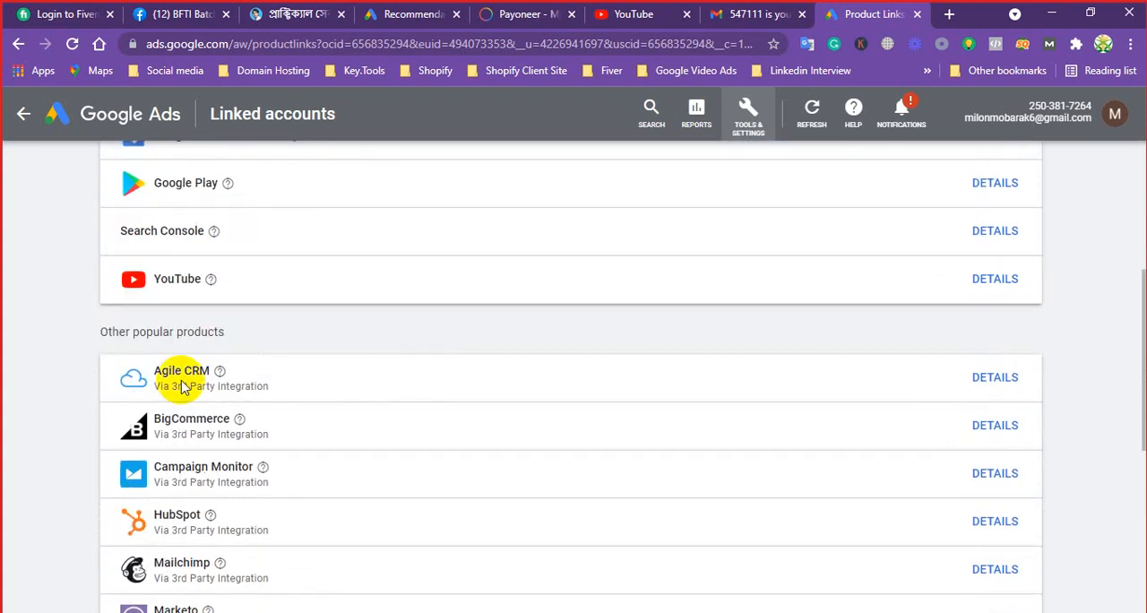
# View the YouTube channel linking form, cancel it without choosing a channel, and return to Linked accounts
pyautogui.click(996, 283)
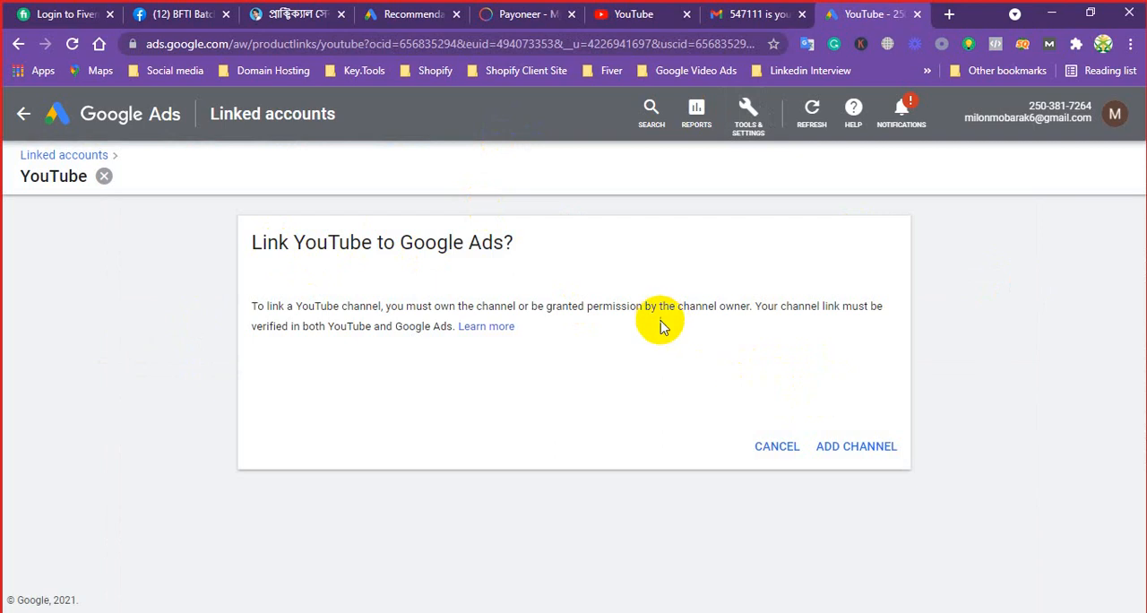
pyautogui.click(860, 448)
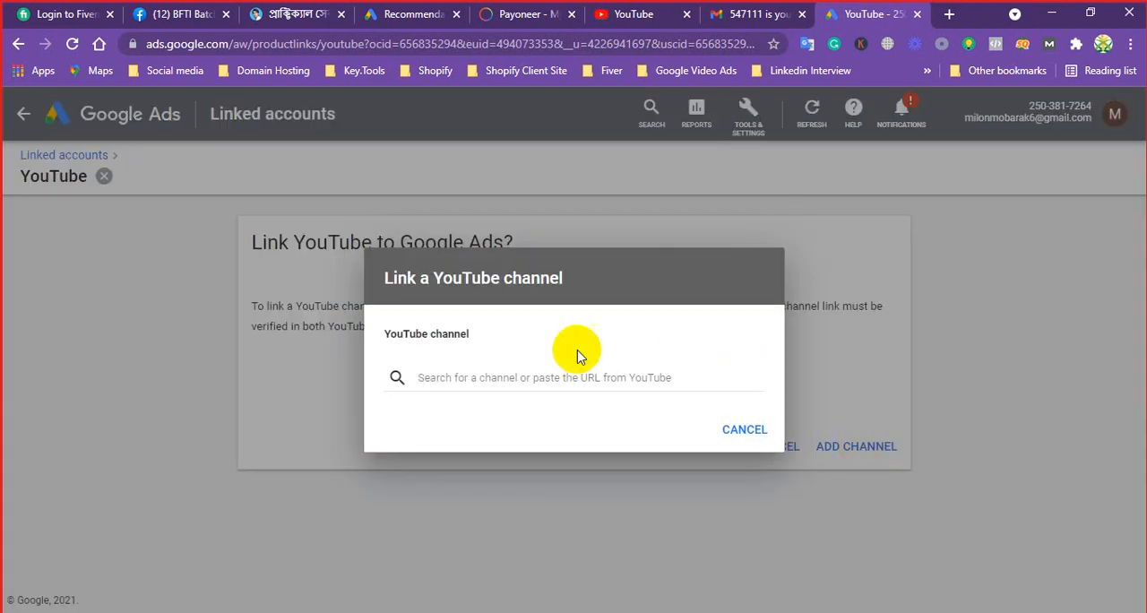
pyautogui.click(505, 374)
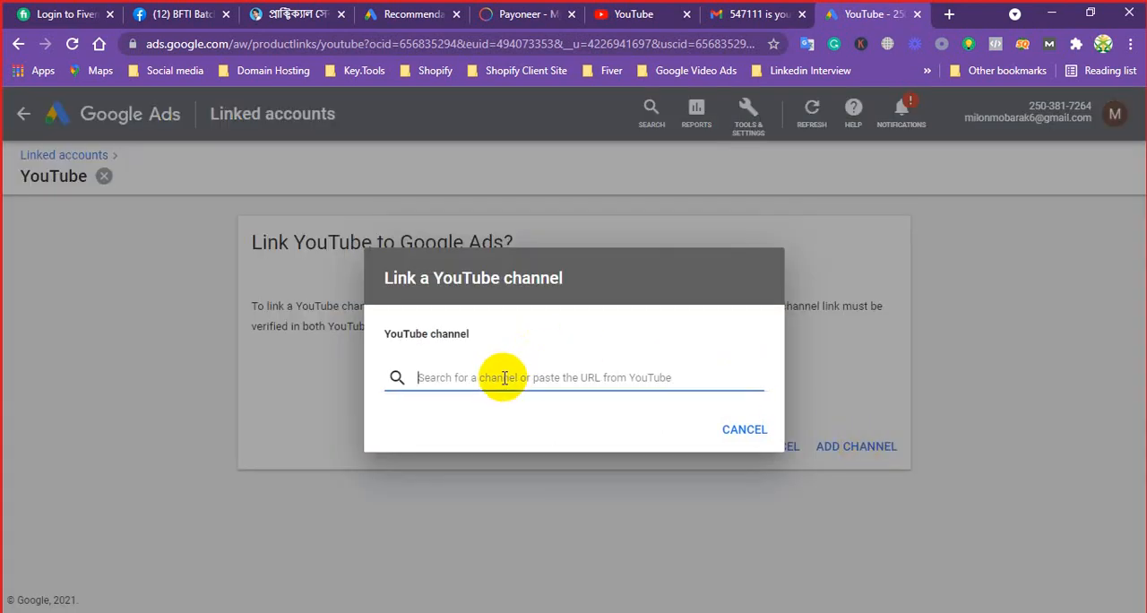
pyautogui.click(840, 326)
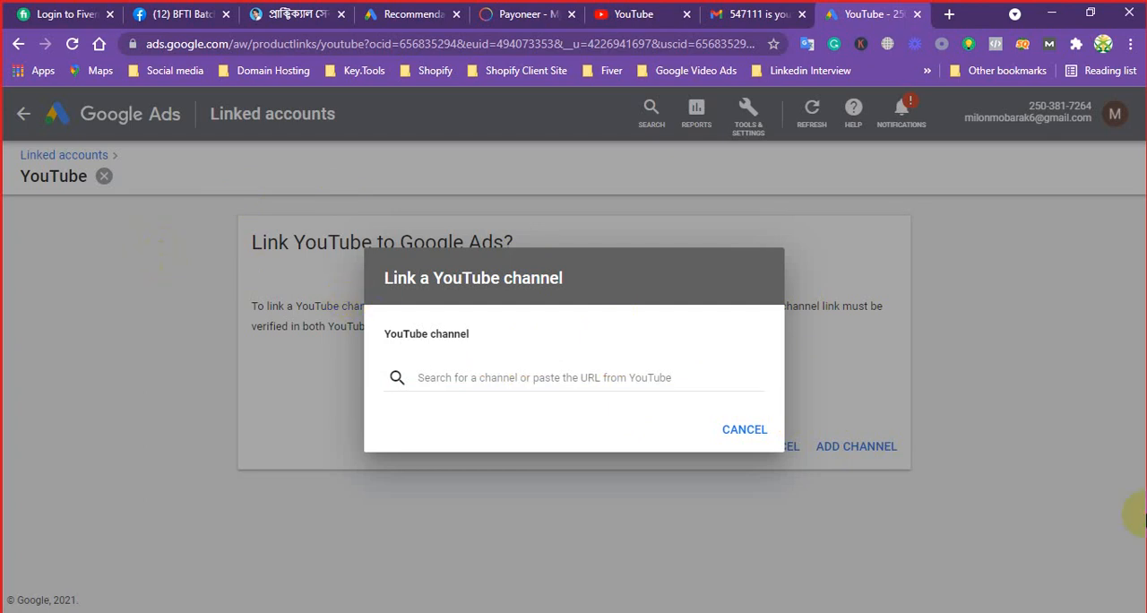
pyautogui.click(730, 432)
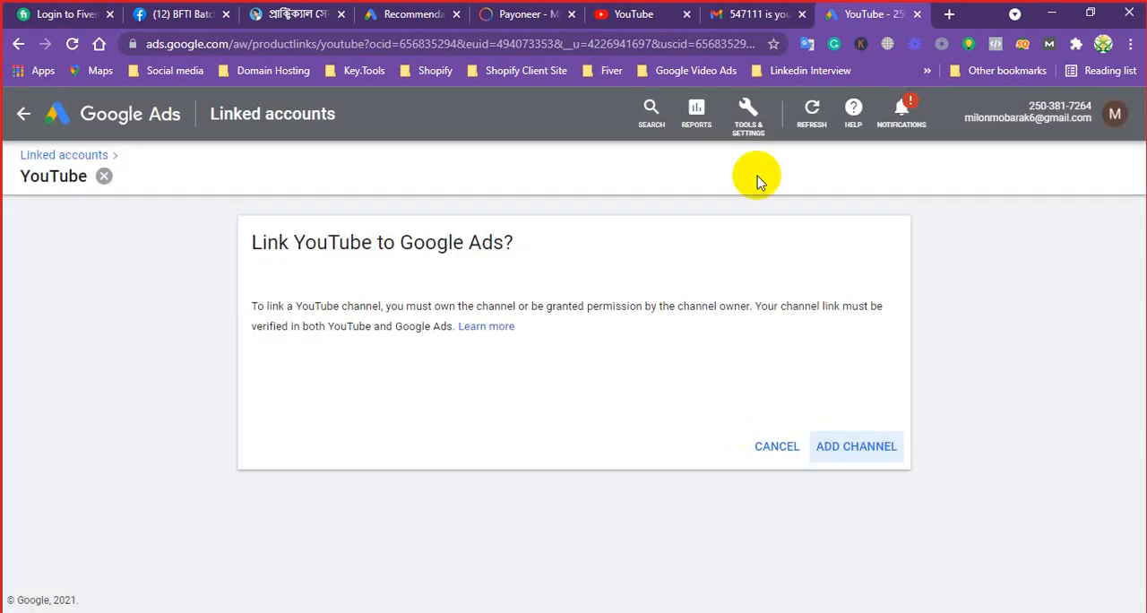
pyautogui.click(742, 122)
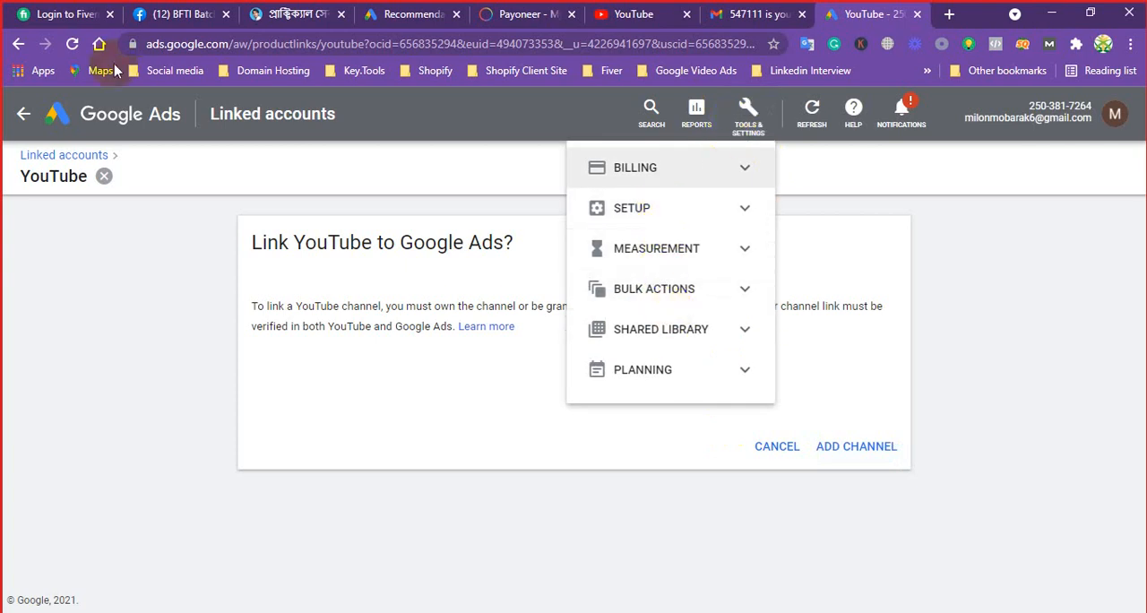
pyautogui.click(105, 180)
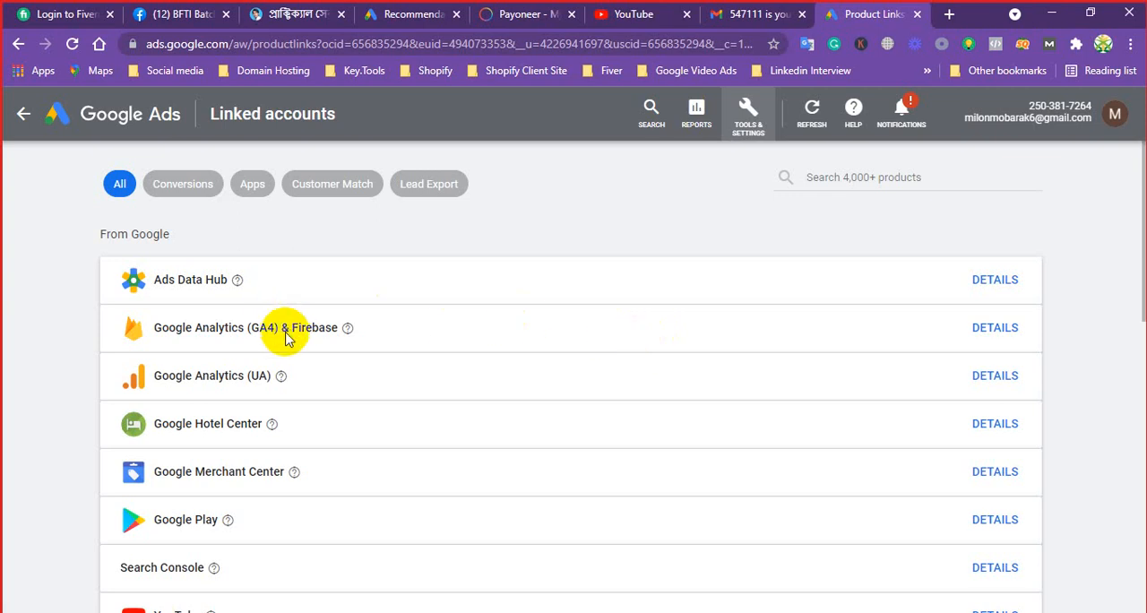
# Look through the linkable Google products and open the Google Merchant Center linking details
pyautogui.scroll(-2, 286, 377)
pyautogui.scroll(1, 282, 379)
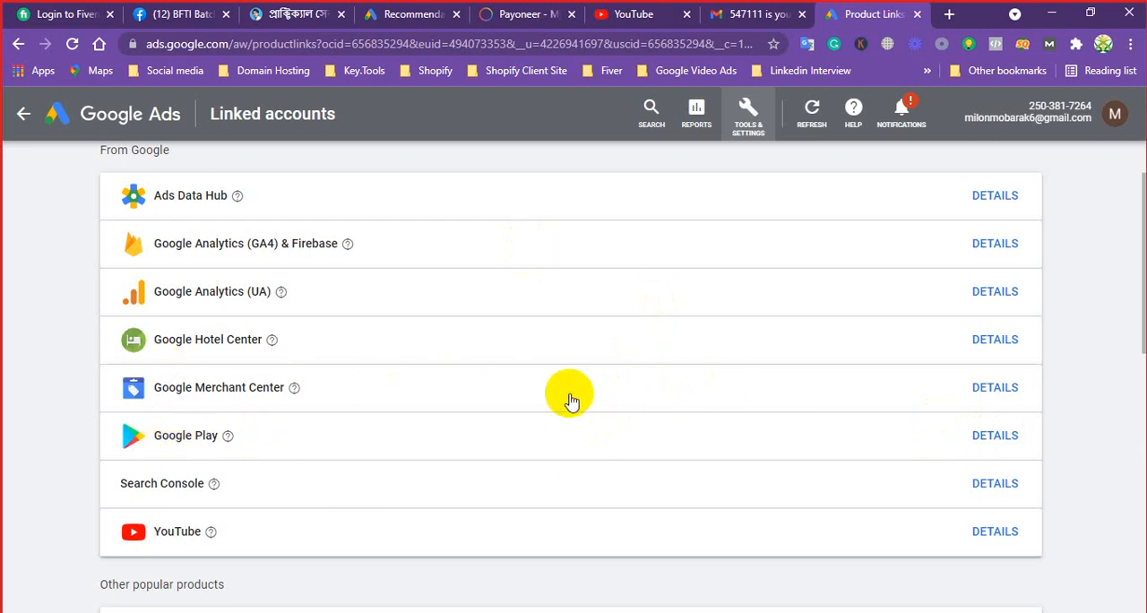
pyautogui.click(642, 397)
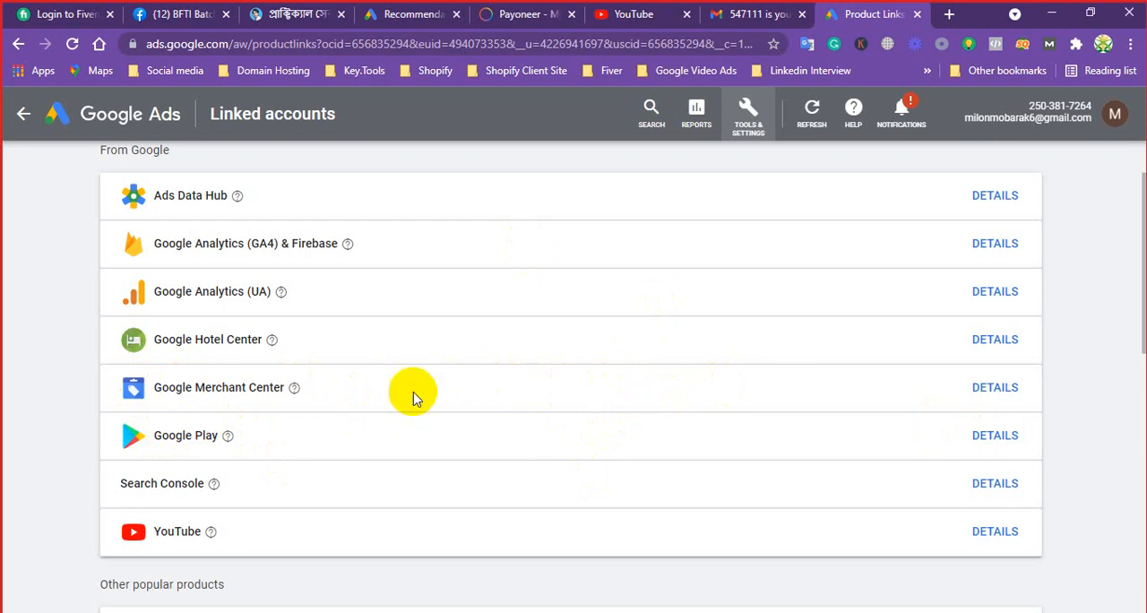
pyautogui.scroll(1, 231, 436)
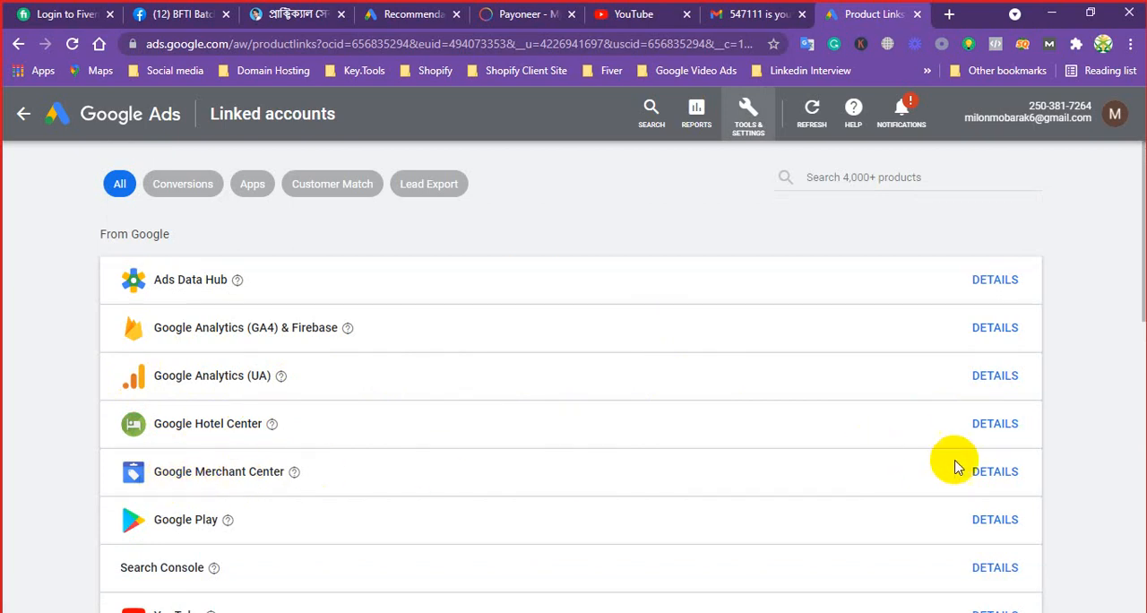
pyautogui.click(1003, 476)
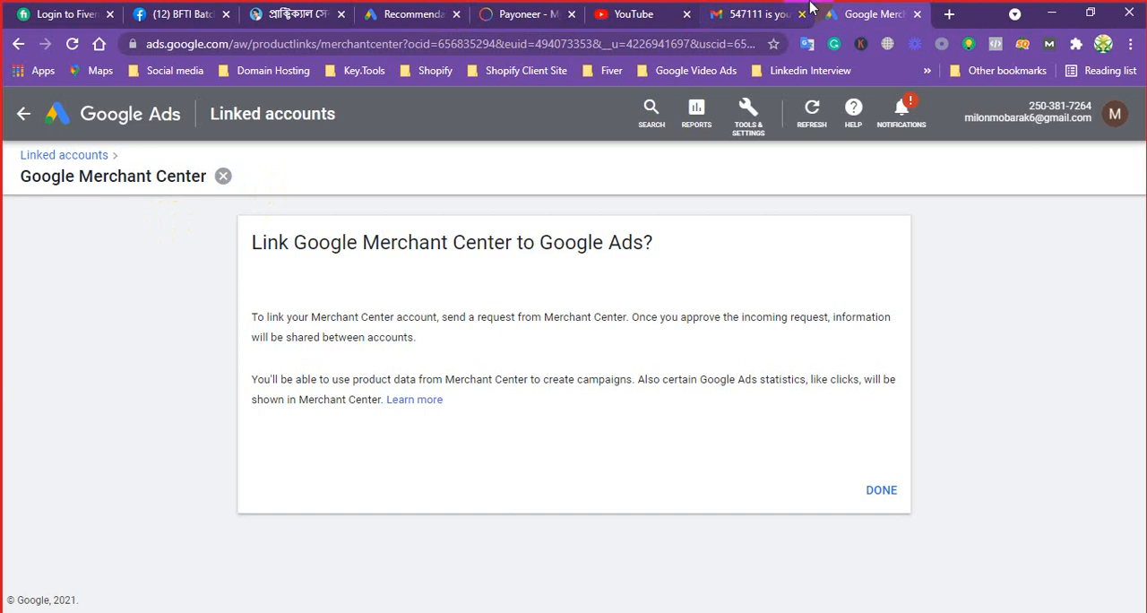
# Look through the Setup and Measurement options in Tools & settings, and dismiss the Skype message notification
pyautogui.click(748, 117)
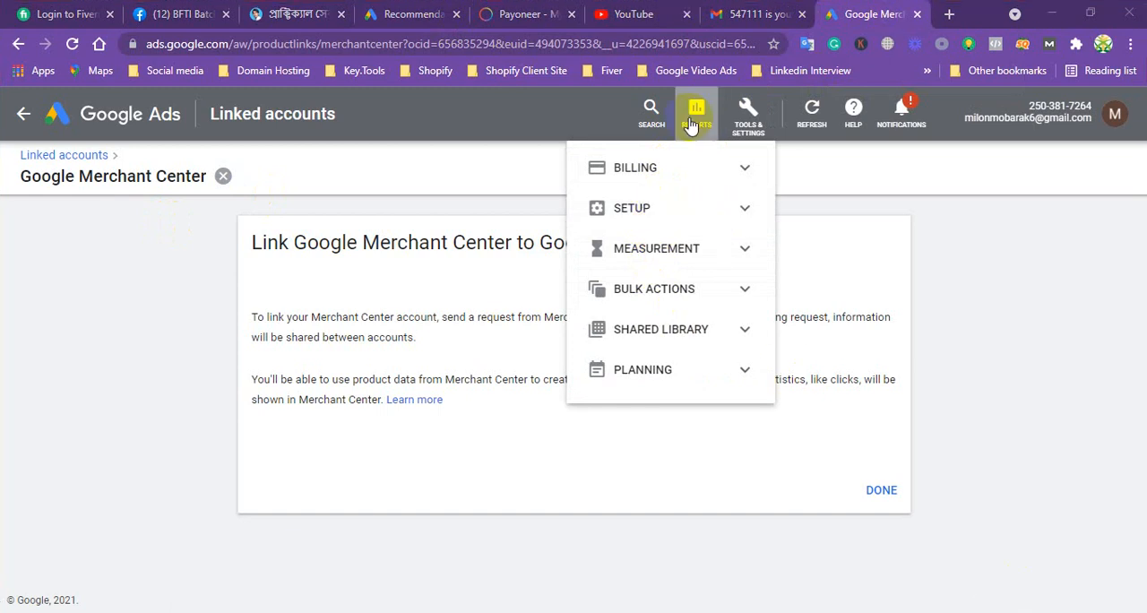
pyautogui.click(652, 208)
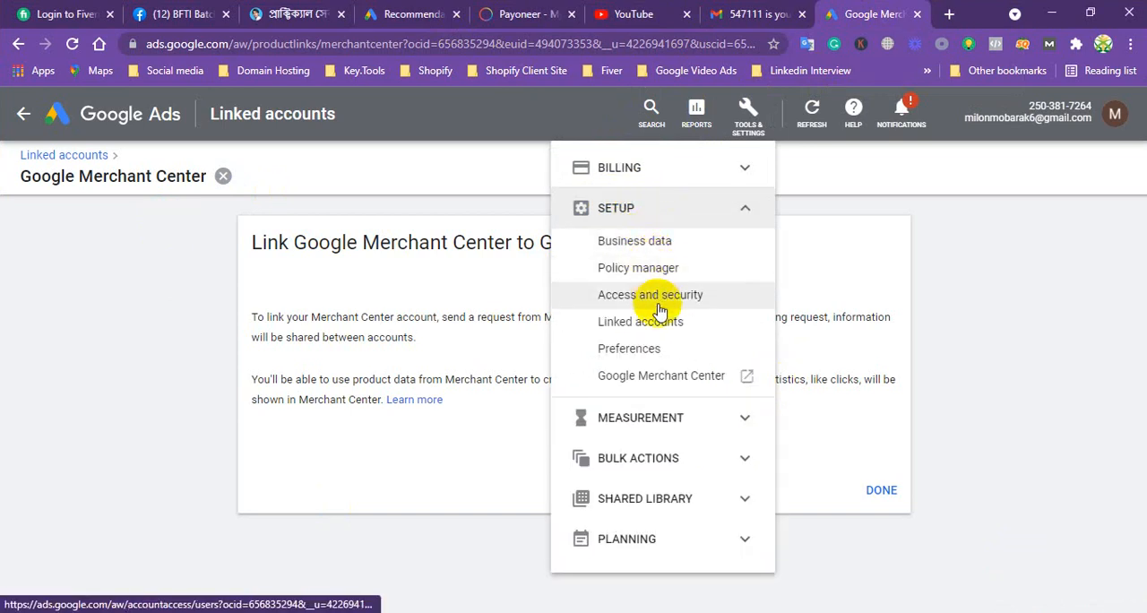
pyautogui.click(665, 419)
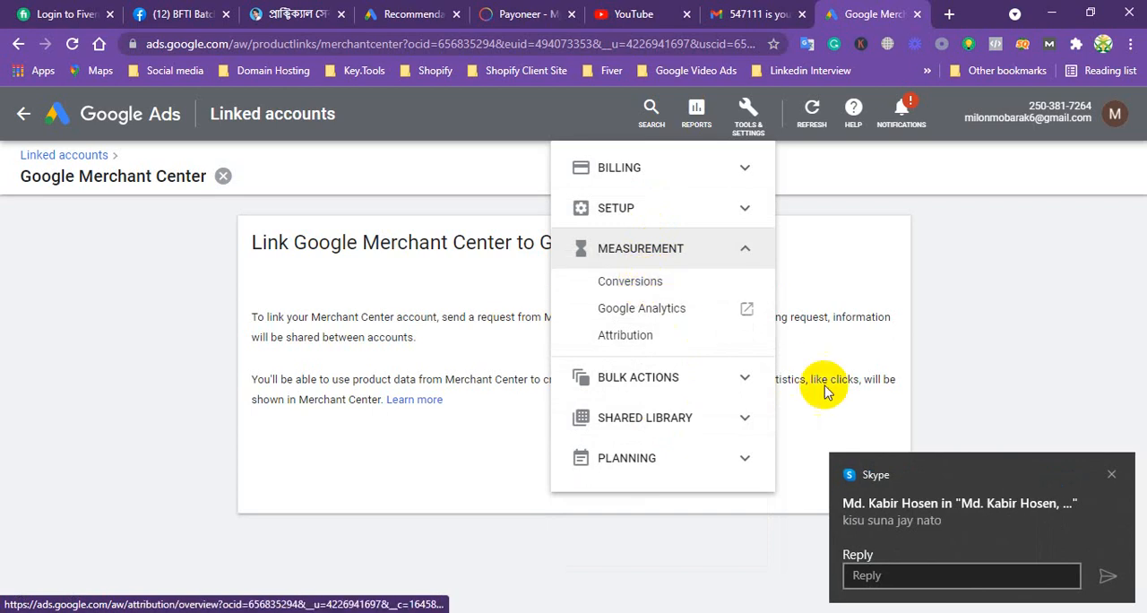
pyautogui.click(1109, 474)
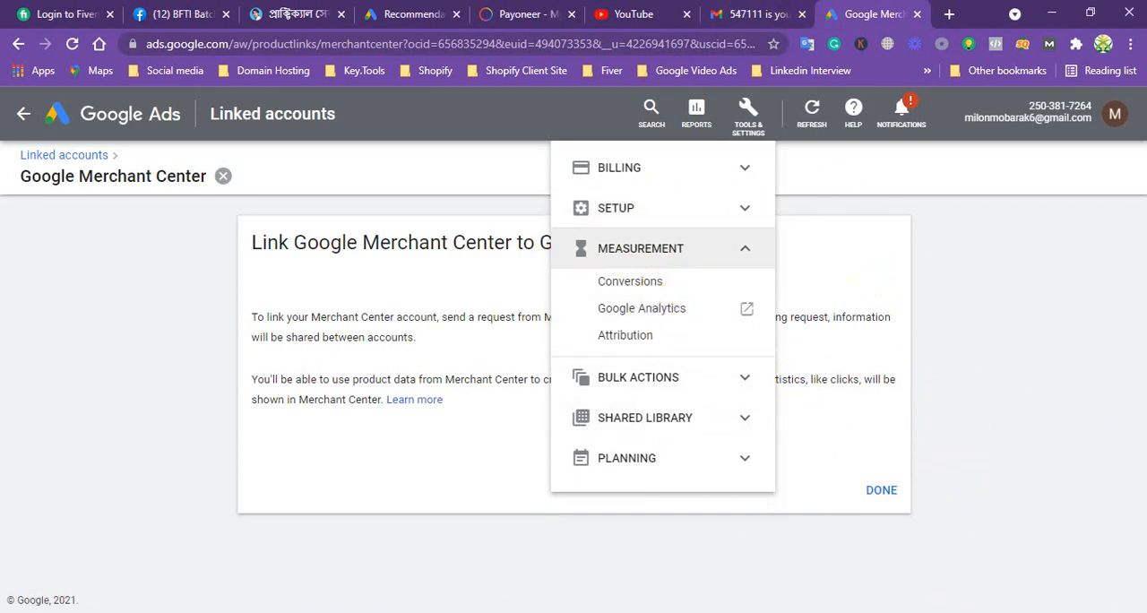
pyautogui.click(955, 612)
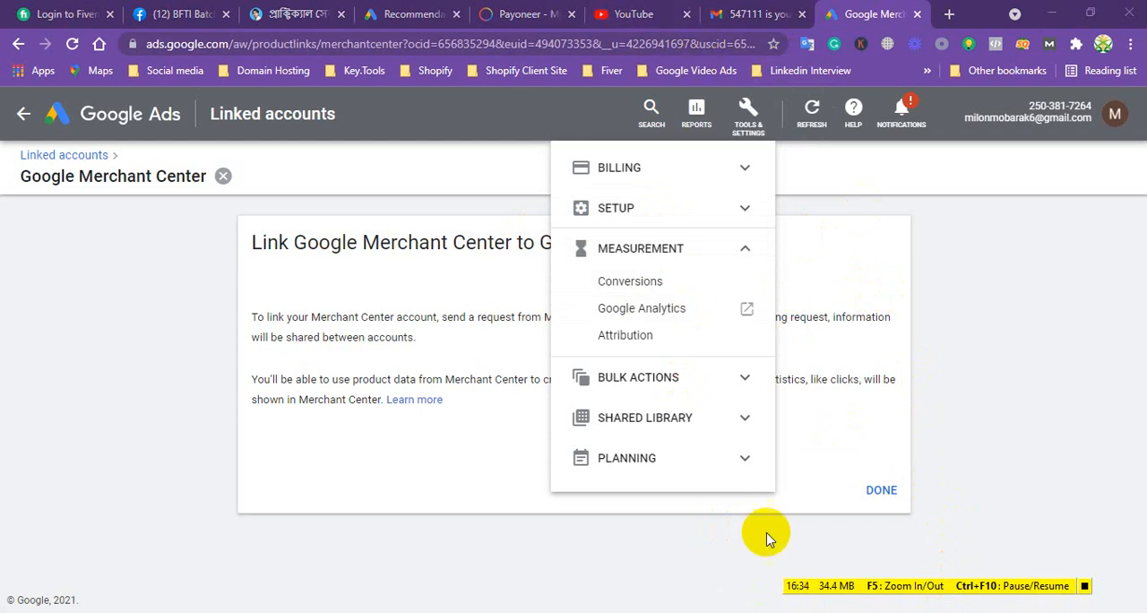
# Switch to Skype and join the ongoing group call, minimizing its window to return to Google Ads
pyautogui.click(489, 611)
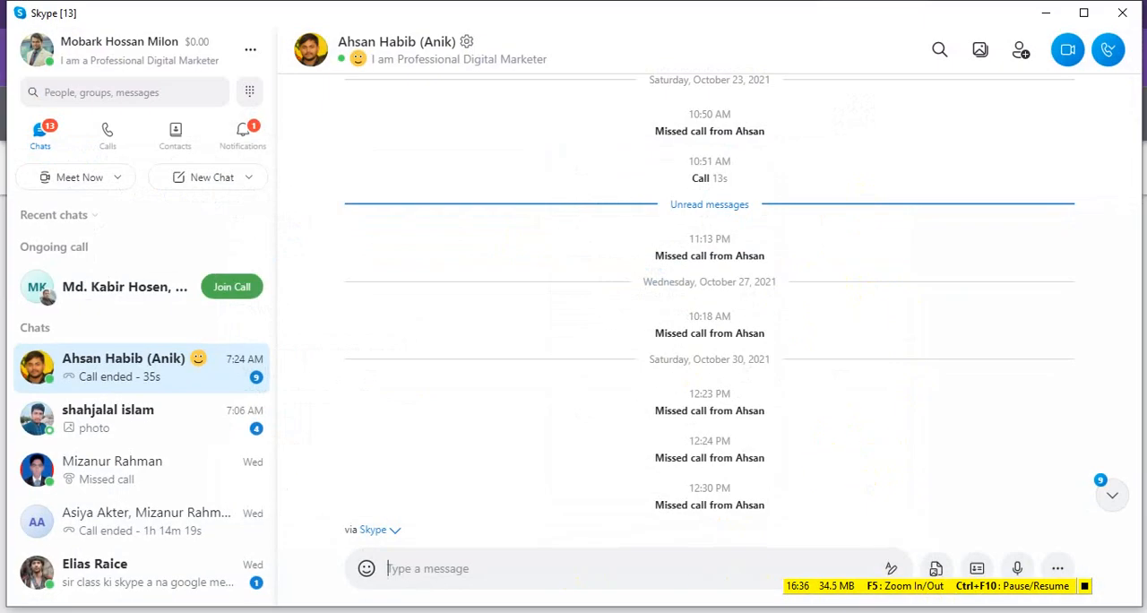
pyautogui.click(240, 286)
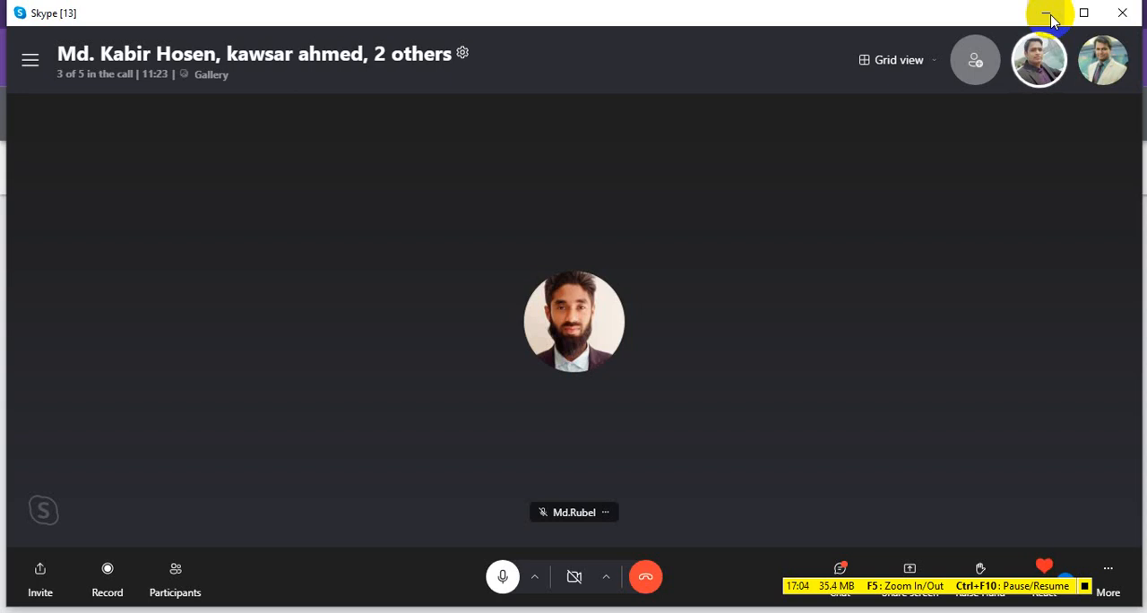
pyautogui.click(1046, 14)
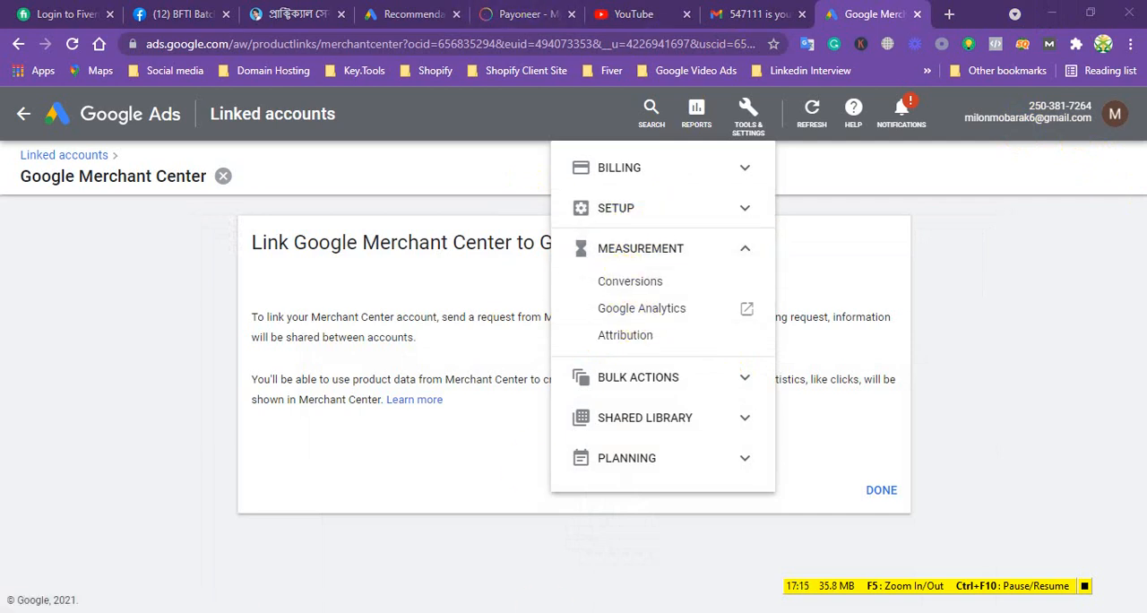
# Share the entire desktop in the Skype call without computer sound, and return to Google Ads
pyautogui.hotkey('alt', 'Tab')
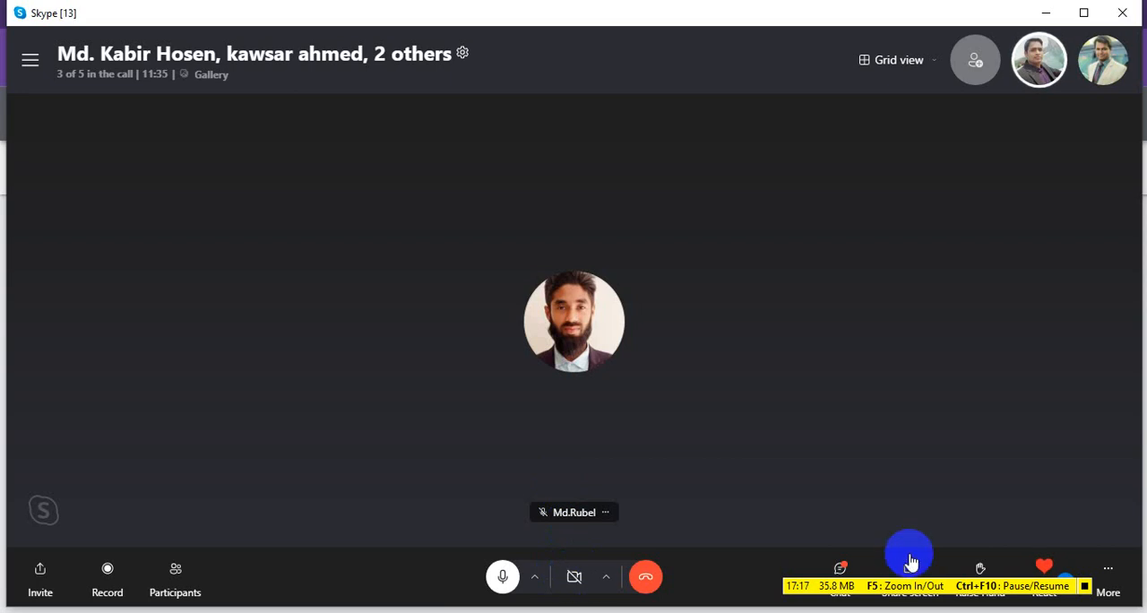
pyautogui.click(911, 570)
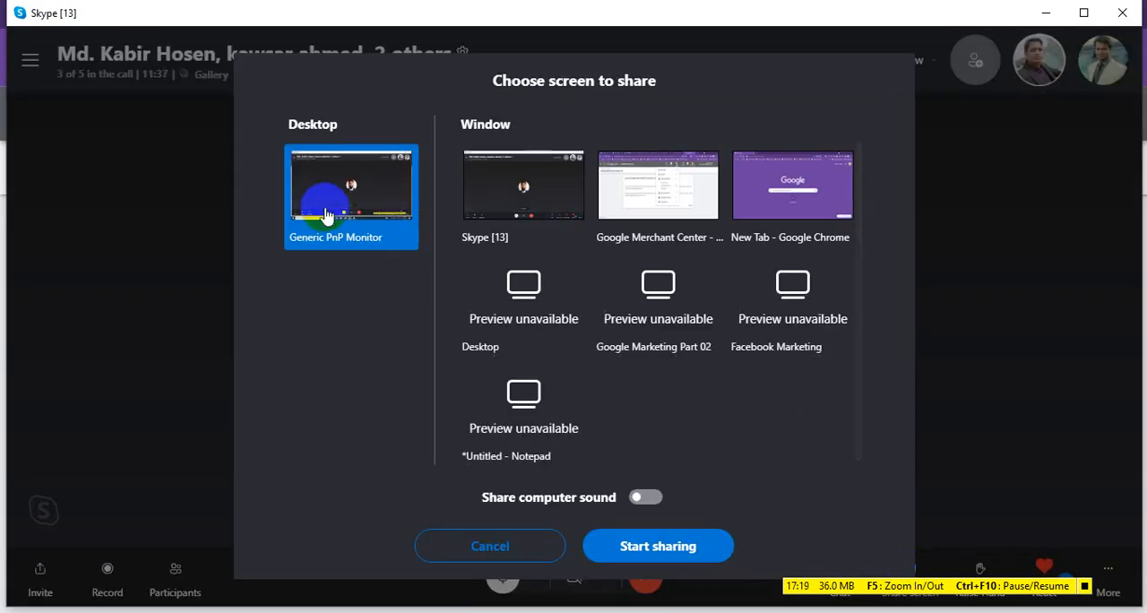
pyautogui.click(661, 545)
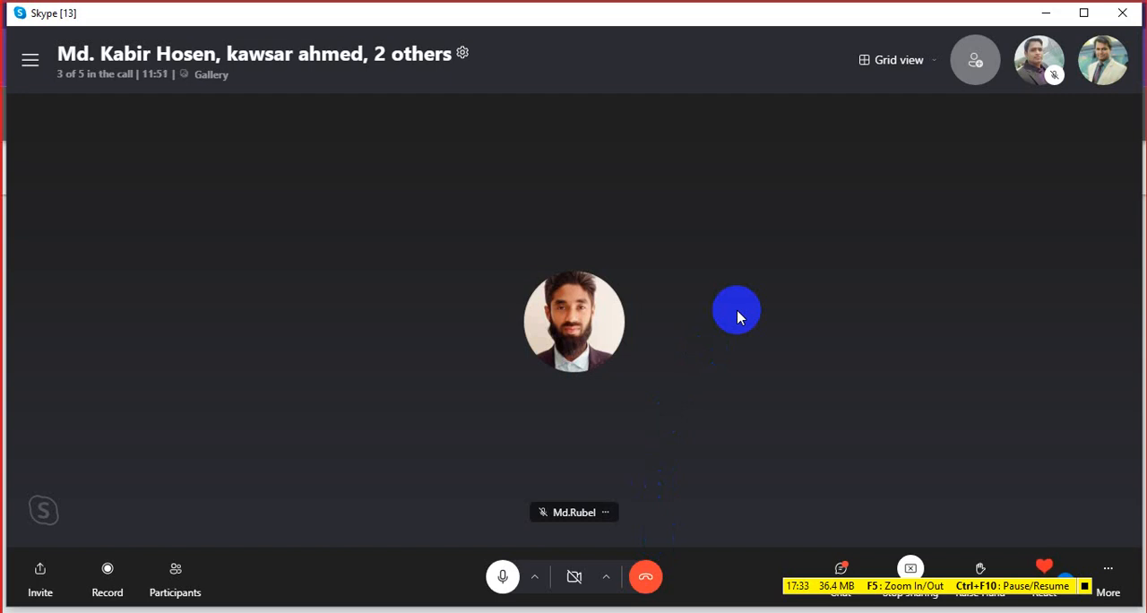
pyautogui.click(1045, 13)
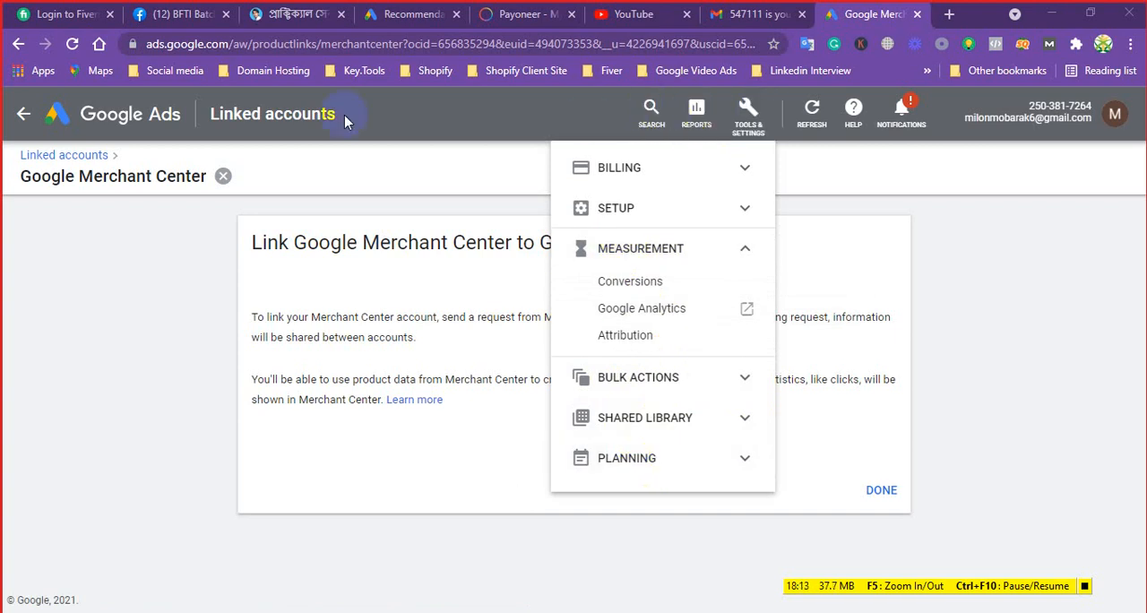
# Leave the Google Merchant Center linking page for the account Overview, and view the campaign list before collapsing it
pyautogui.click(224, 177)
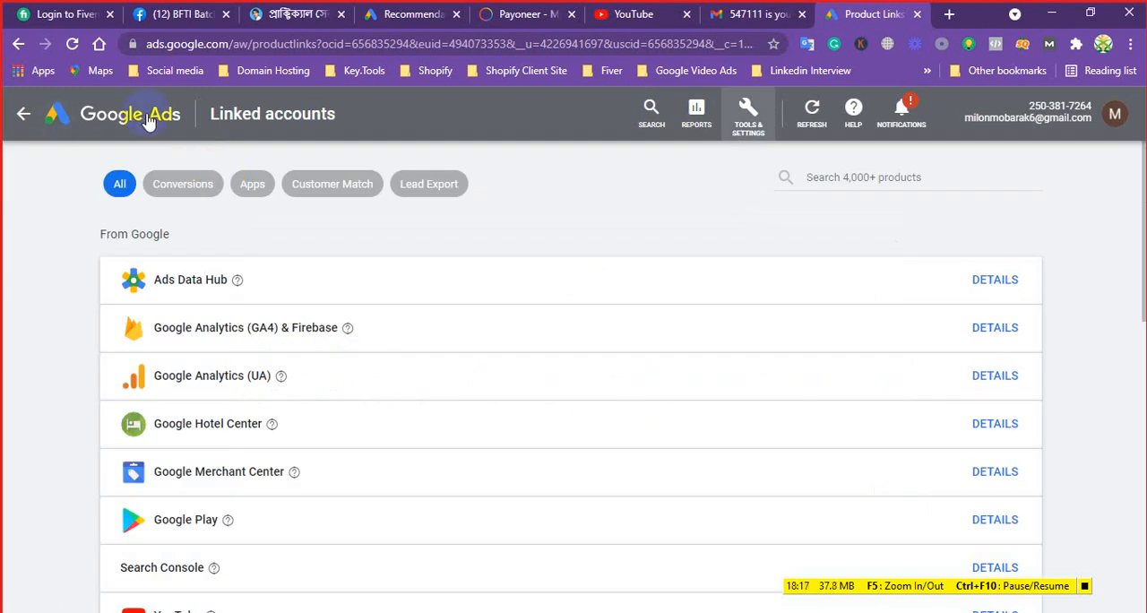
pyautogui.click(141, 118)
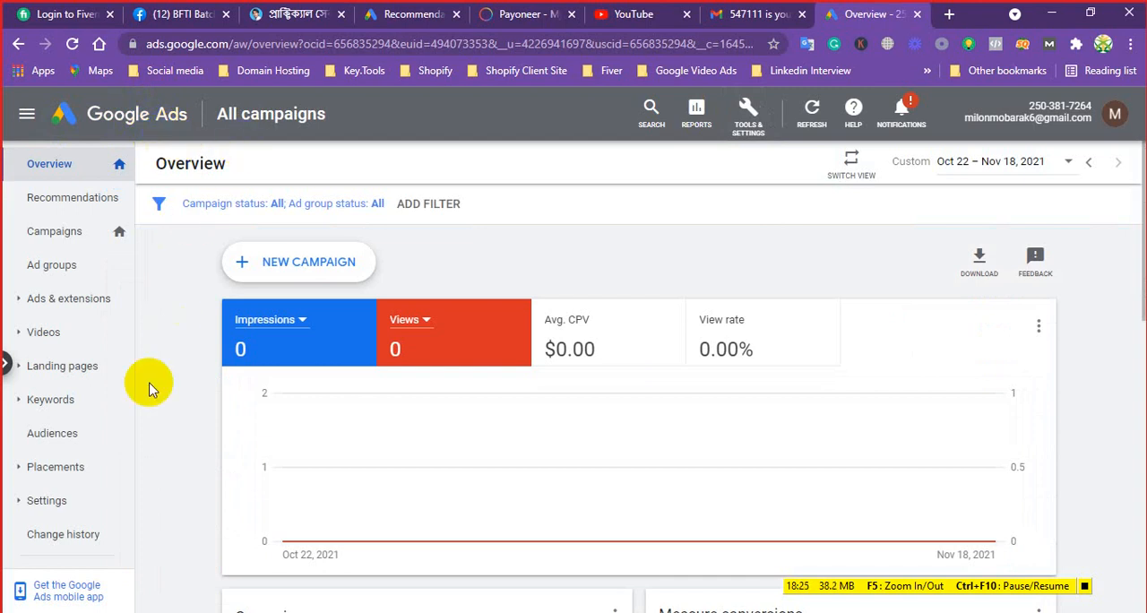
pyautogui.click(7, 366)
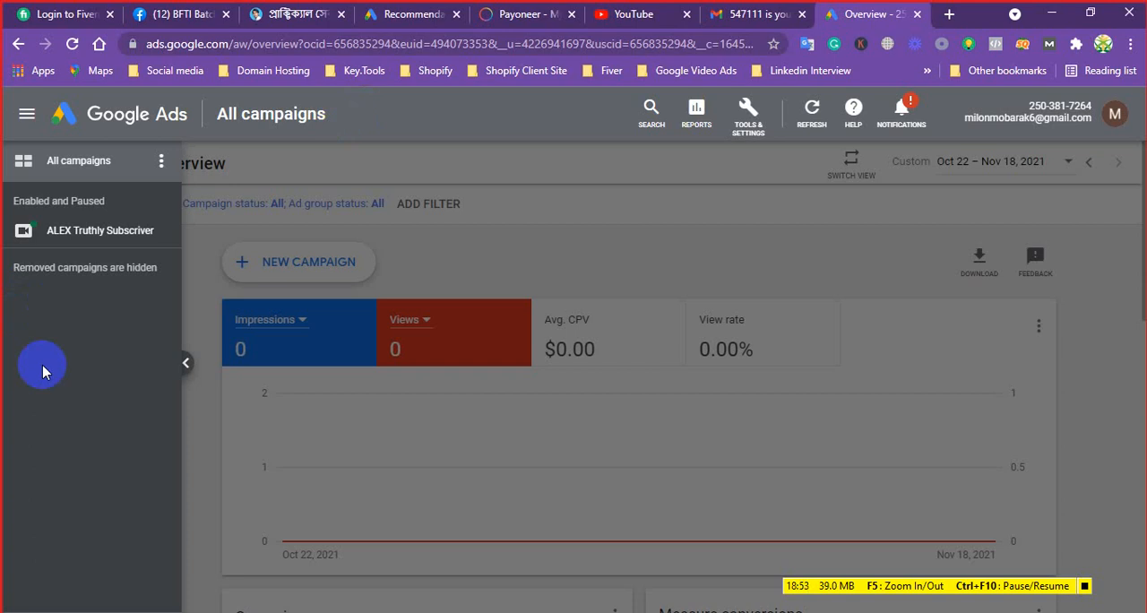
pyautogui.click(186, 289)
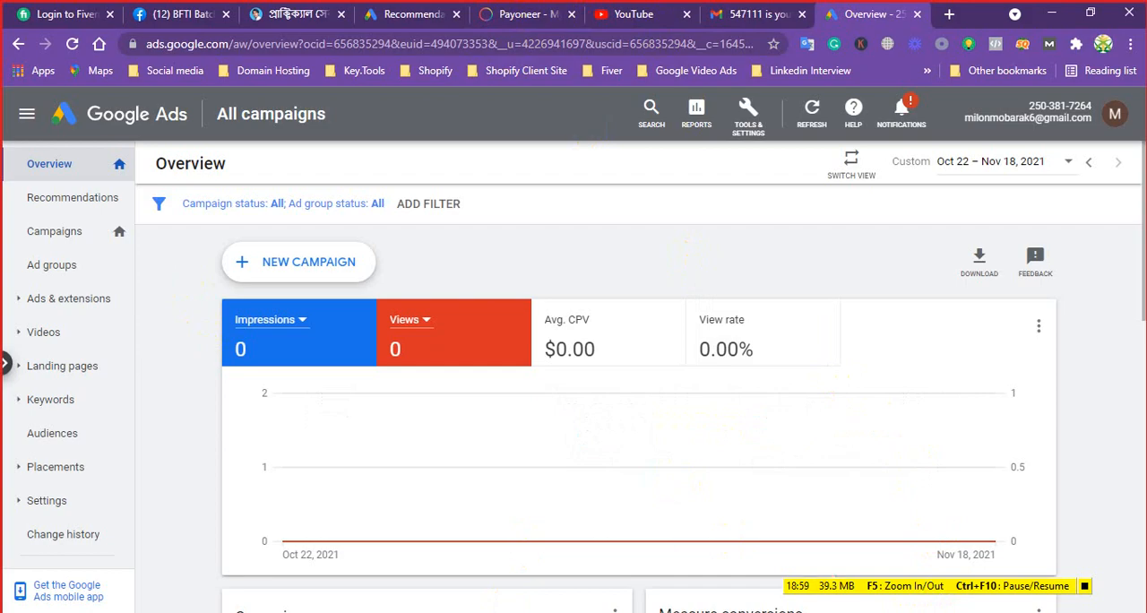
# Check the ongoing Skype call and return to the Google Ads Overview
pyautogui.hotkey('alt', 'Tab')
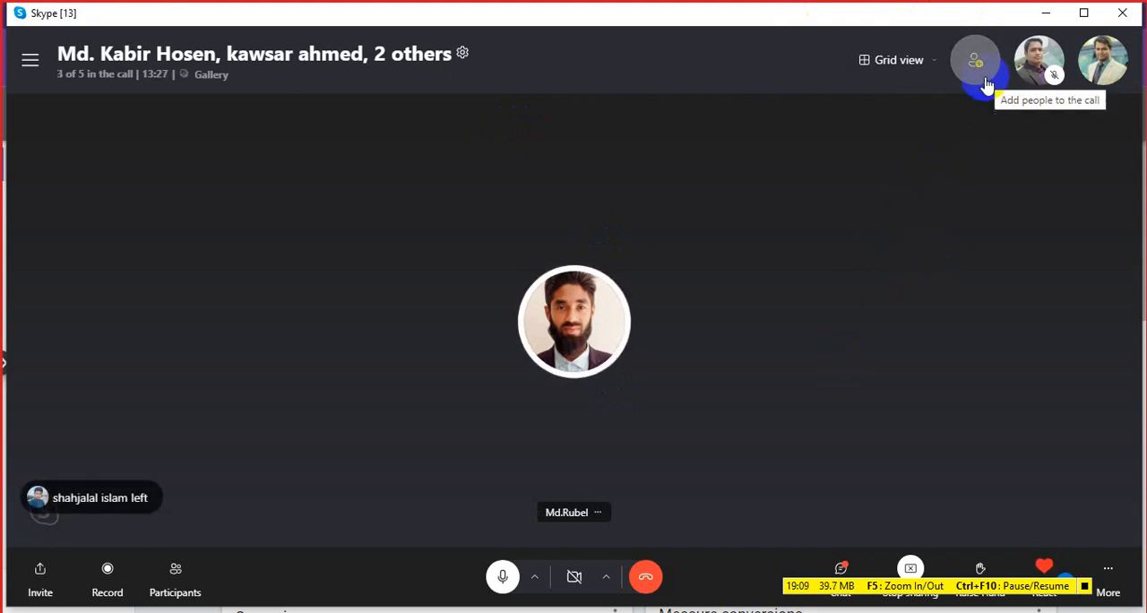
pyautogui.click(1045, 12)
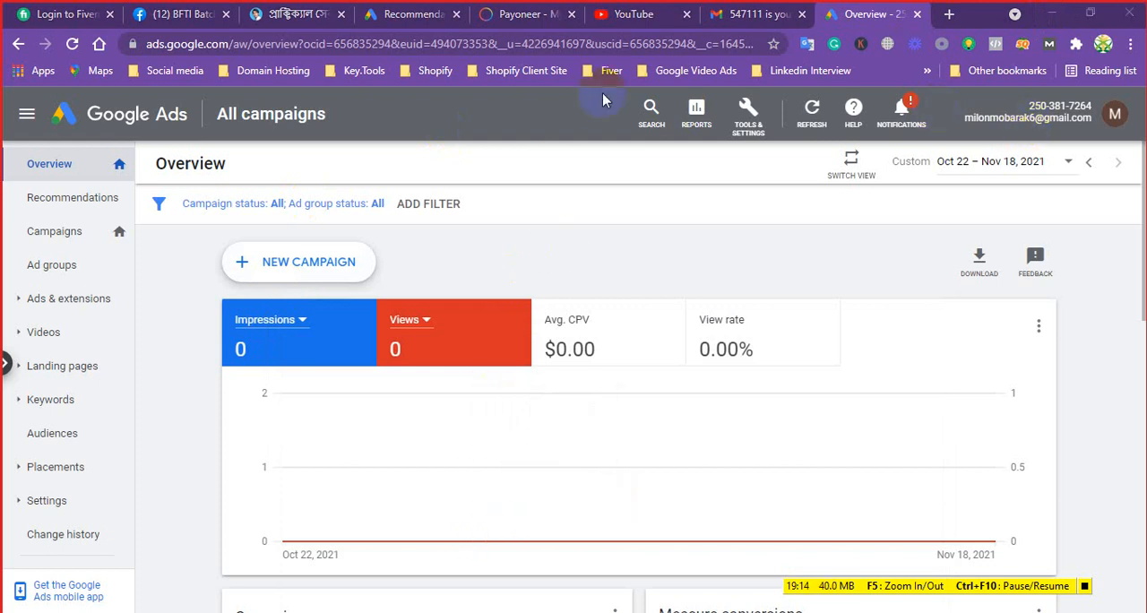
pyautogui.click(486, 612)
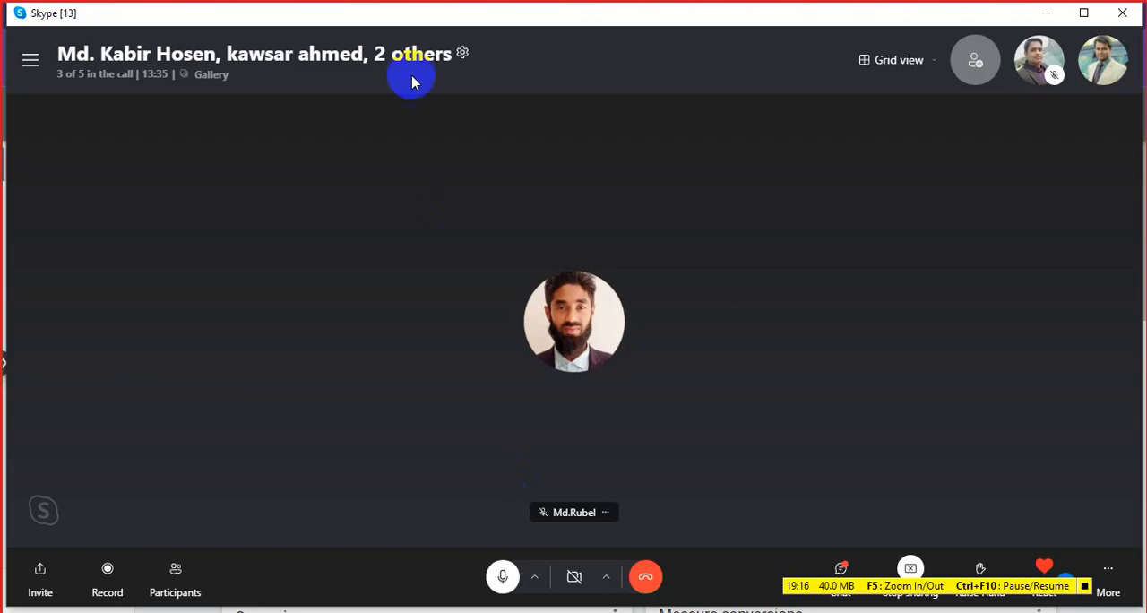
pyautogui.click(1046, 16)
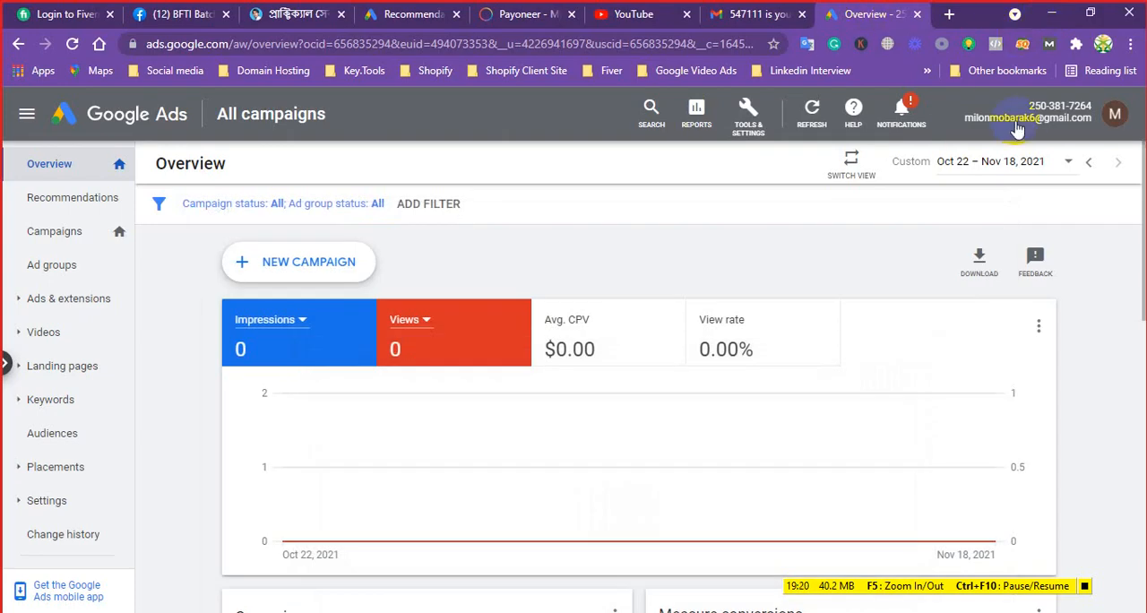
pyautogui.click(1026, 125)
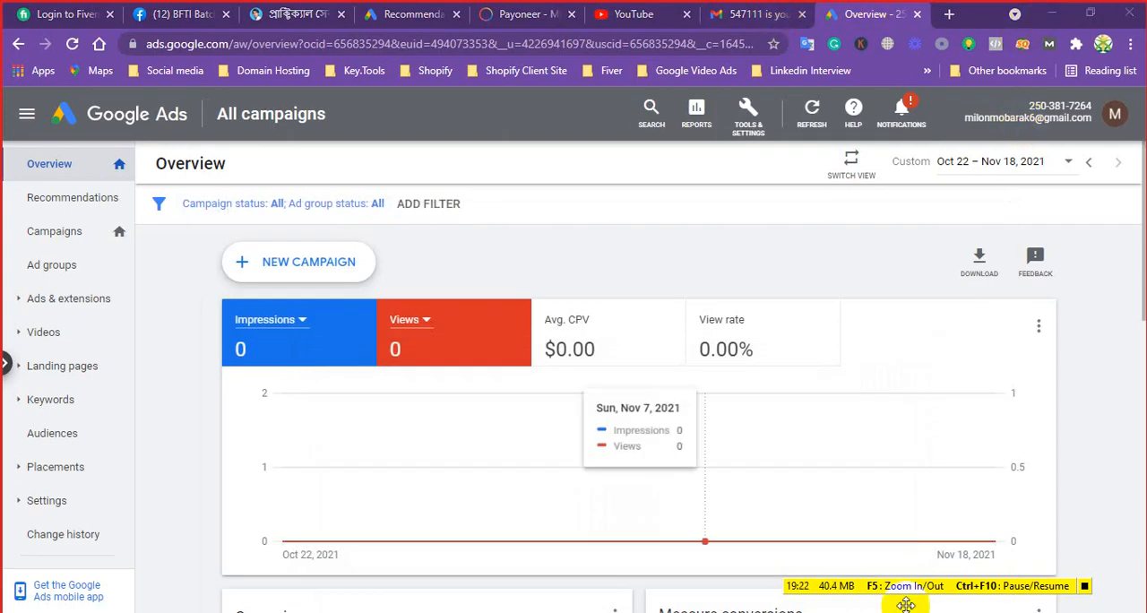
pyautogui.hotkey('alt', 'Tab')
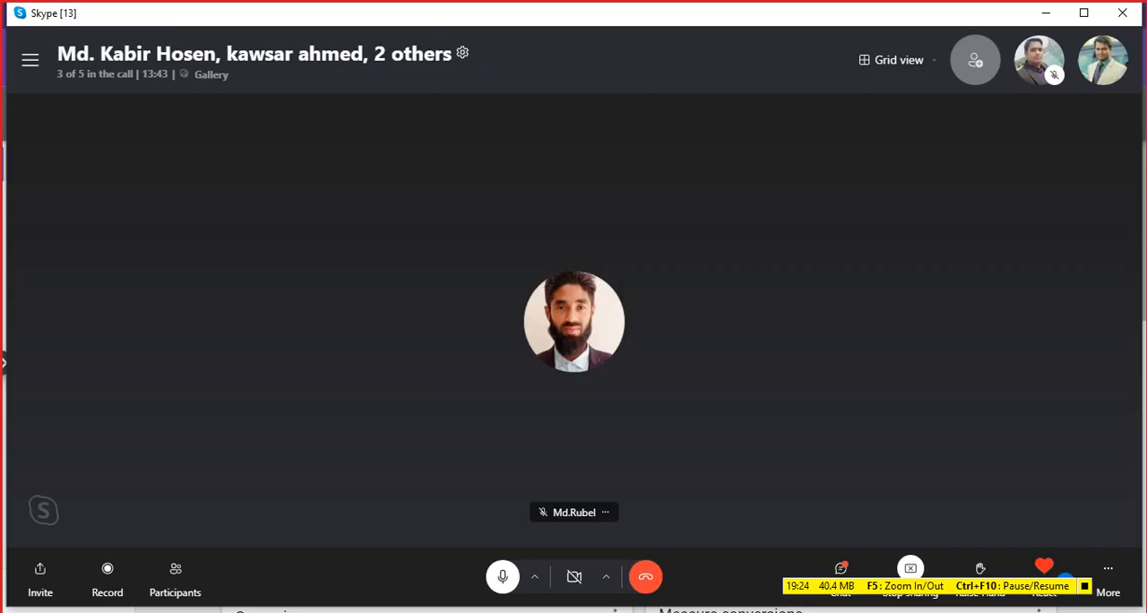
pyautogui.click(1034, 16)
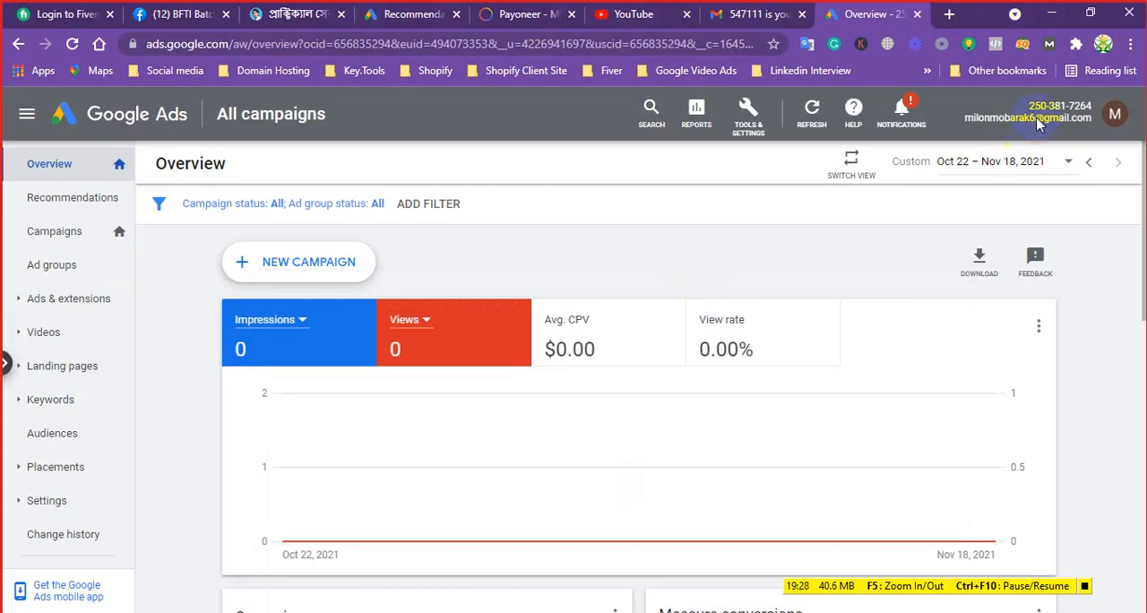
# View the list of enabled and paused campaigns, collapse it, and examine the Recommendations page
pyautogui.click(5, 366)
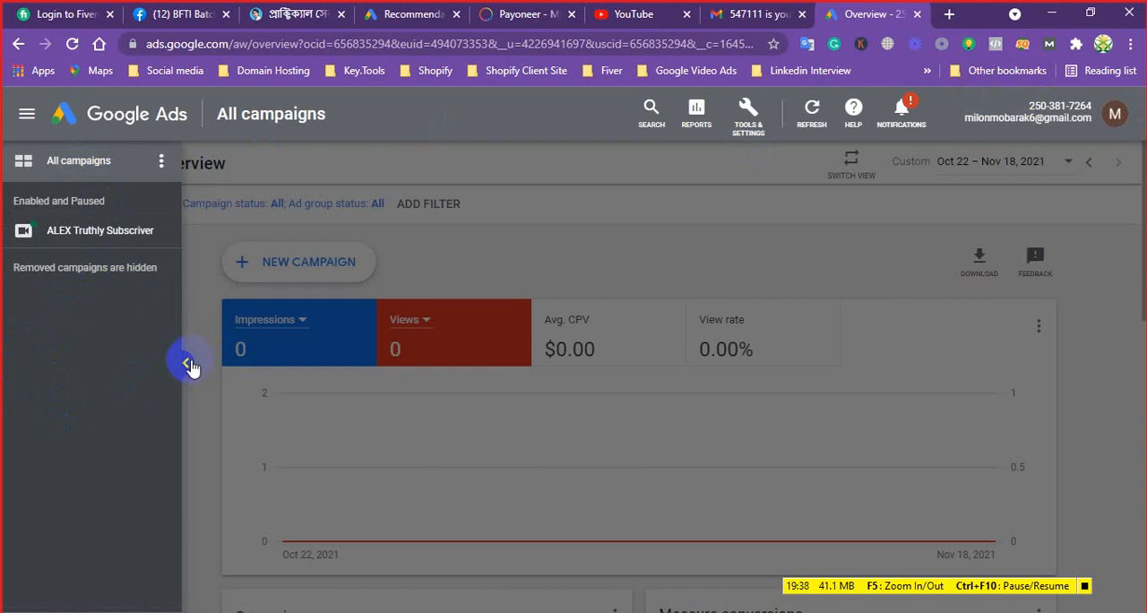
pyautogui.click(184, 363)
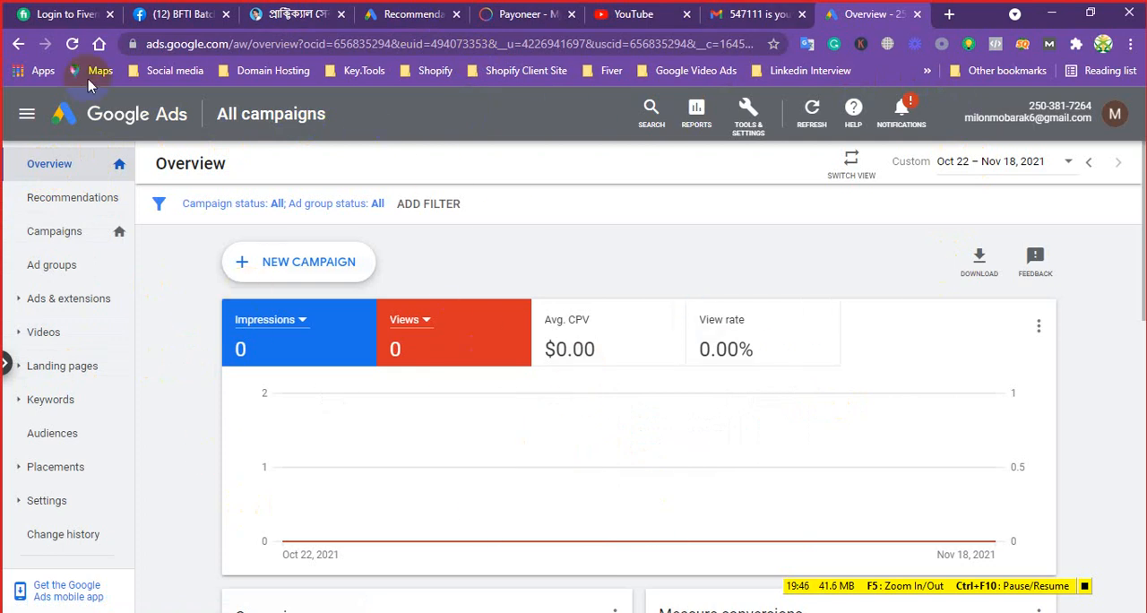
pyautogui.click(72, 199)
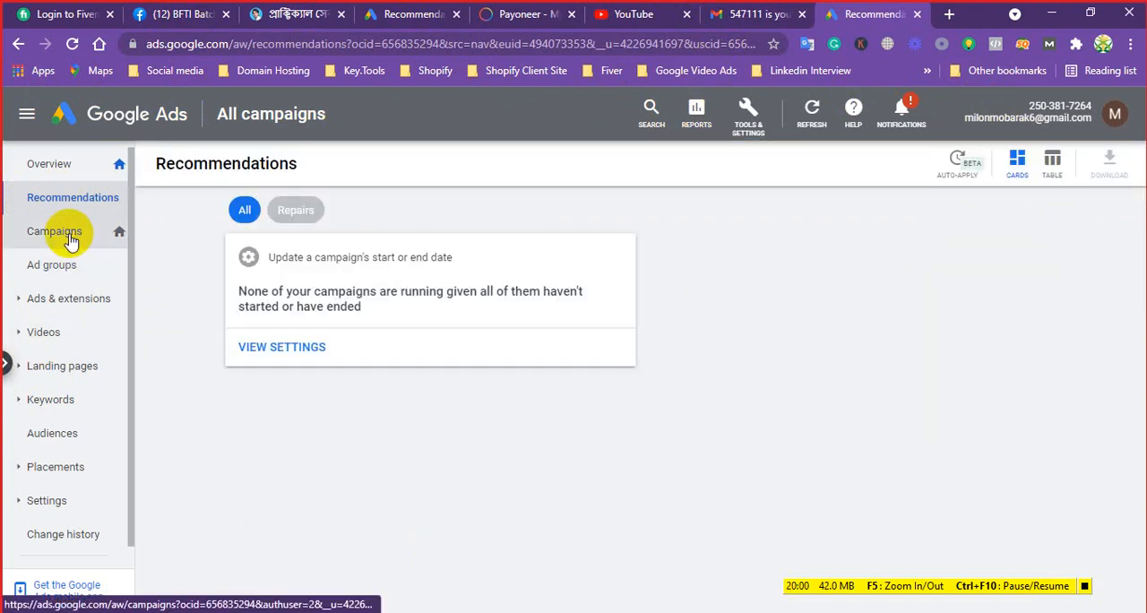
# Permanently remove the ALEX Truthly Subscriver video campaign from the Campaigns page
pyautogui.click(70, 237)
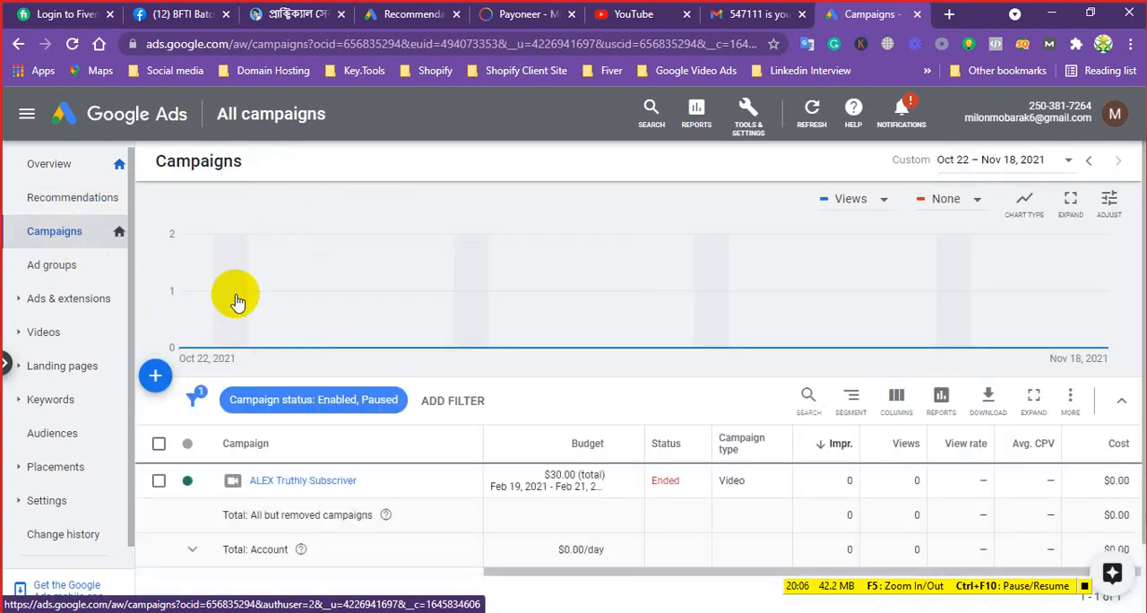
pyautogui.scroll(-2, 359, 268)
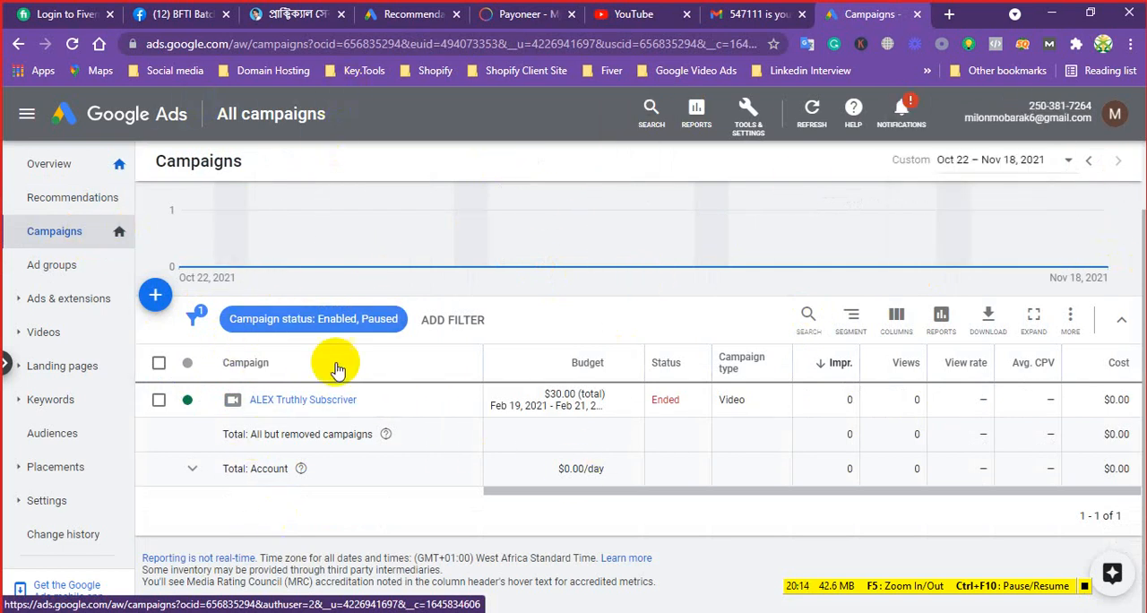
pyautogui.click(158, 400)
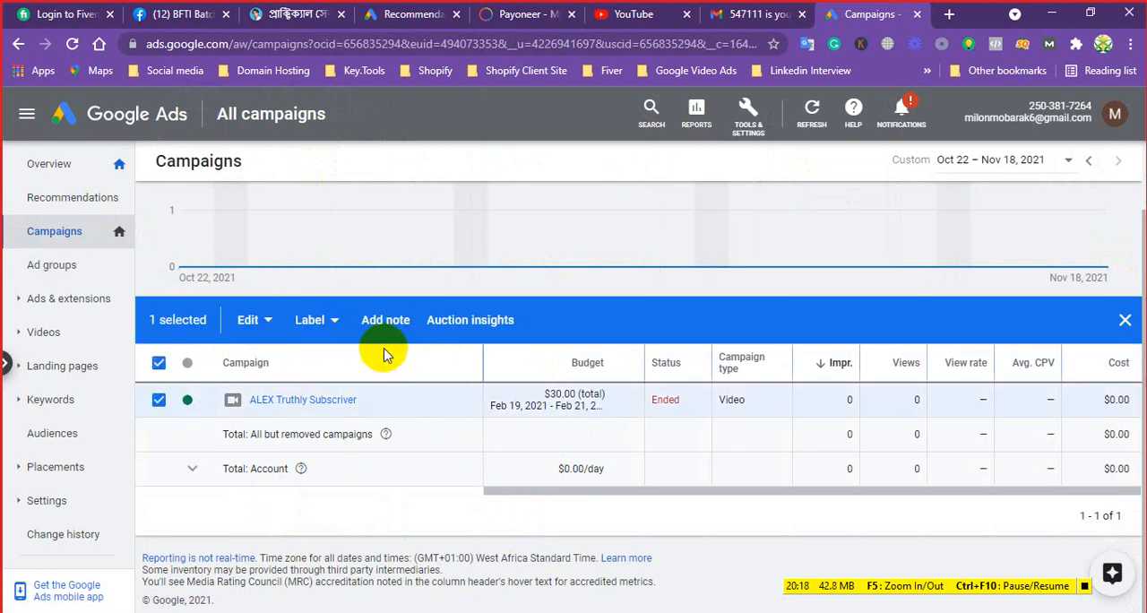
pyautogui.click(335, 321)
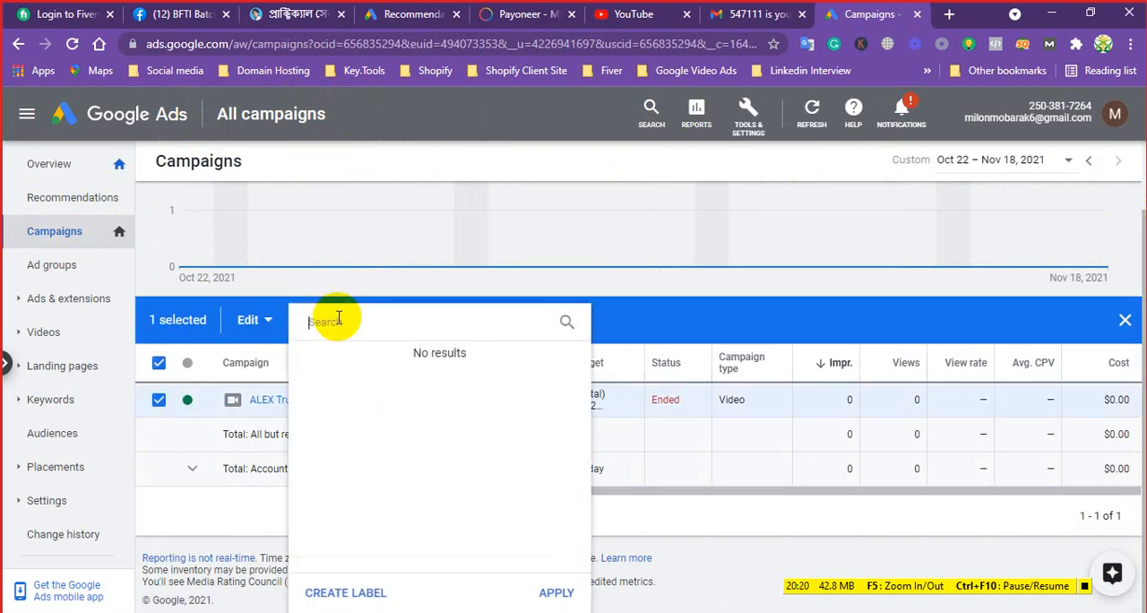
pyautogui.click(251, 321)
pyautogui.click(251, 321)
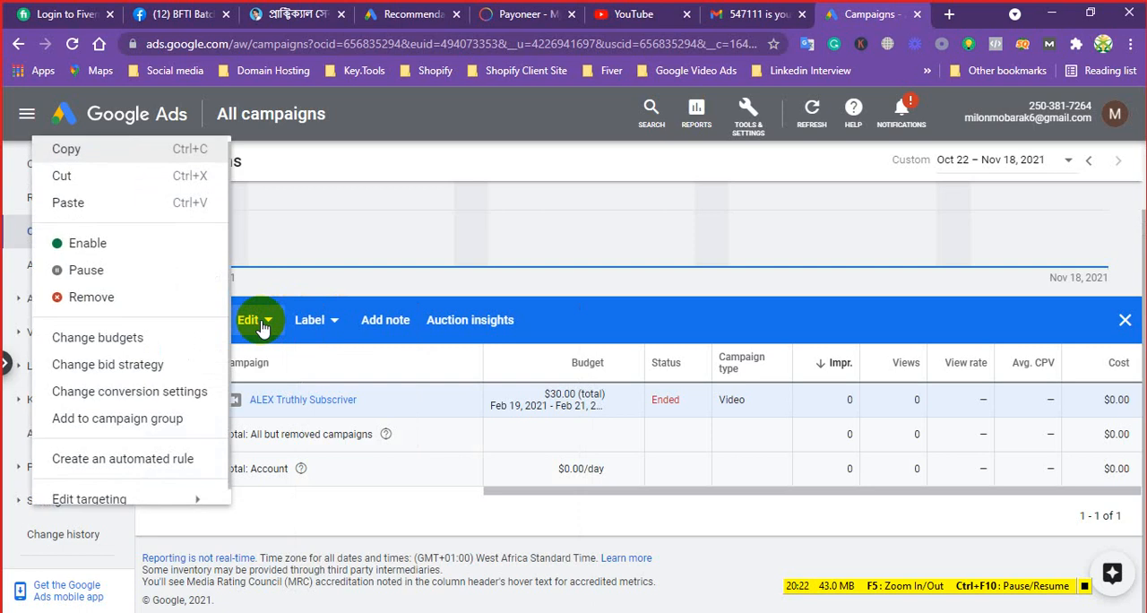
pyautogui.click(94, 297)
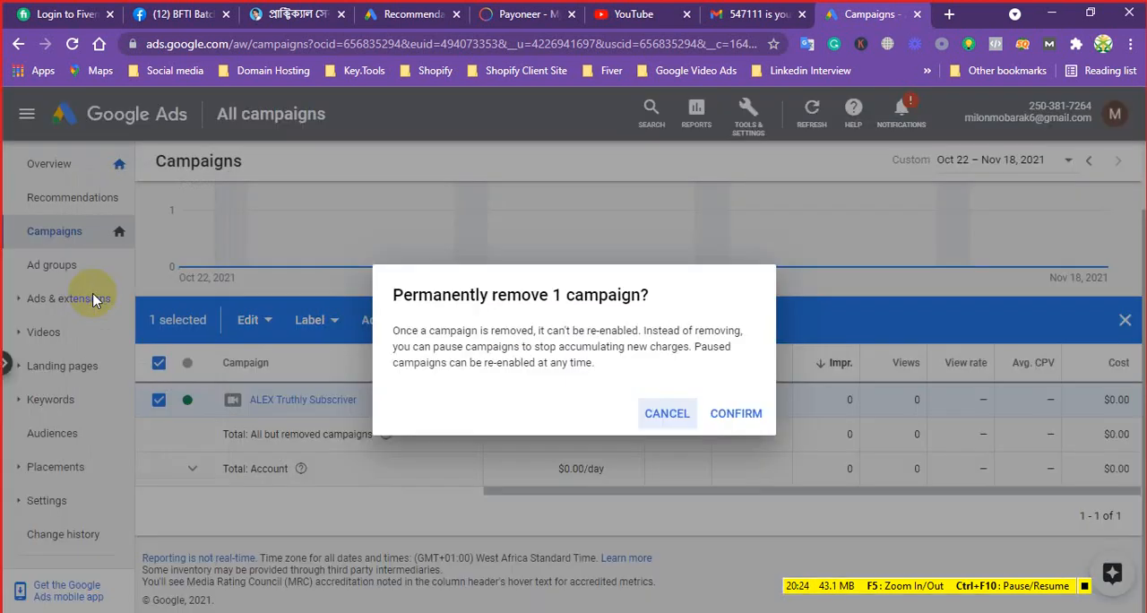
pyautogui.click(741, 414)
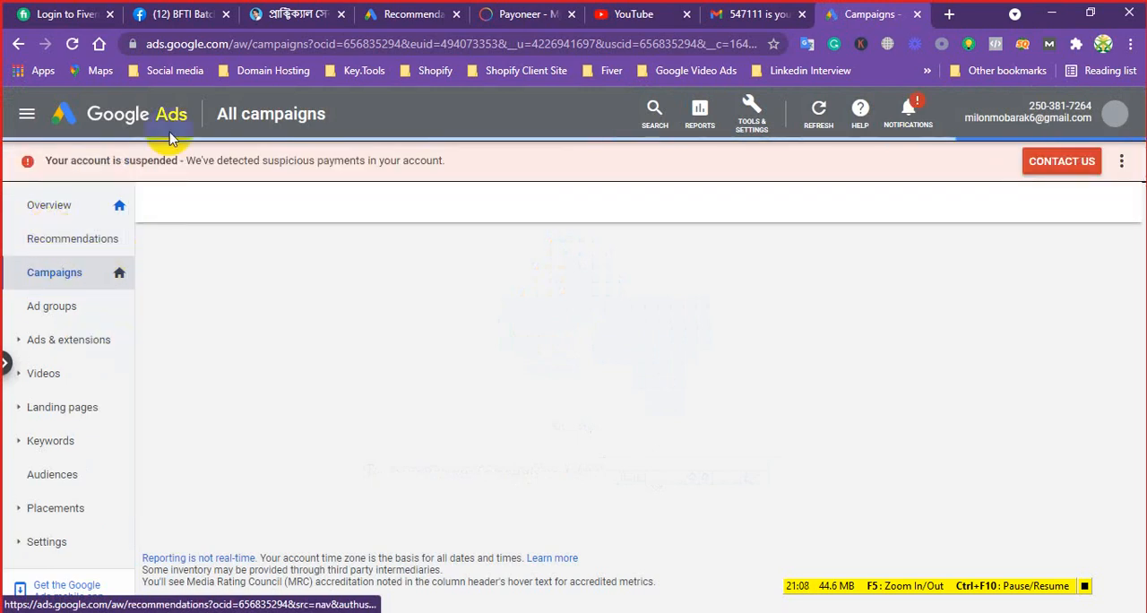
# Dismiss the account alerts and open the Ads page under Ads & extensions
pyautogui.click(1121, 162)
pyautogui.click(1119, 165)
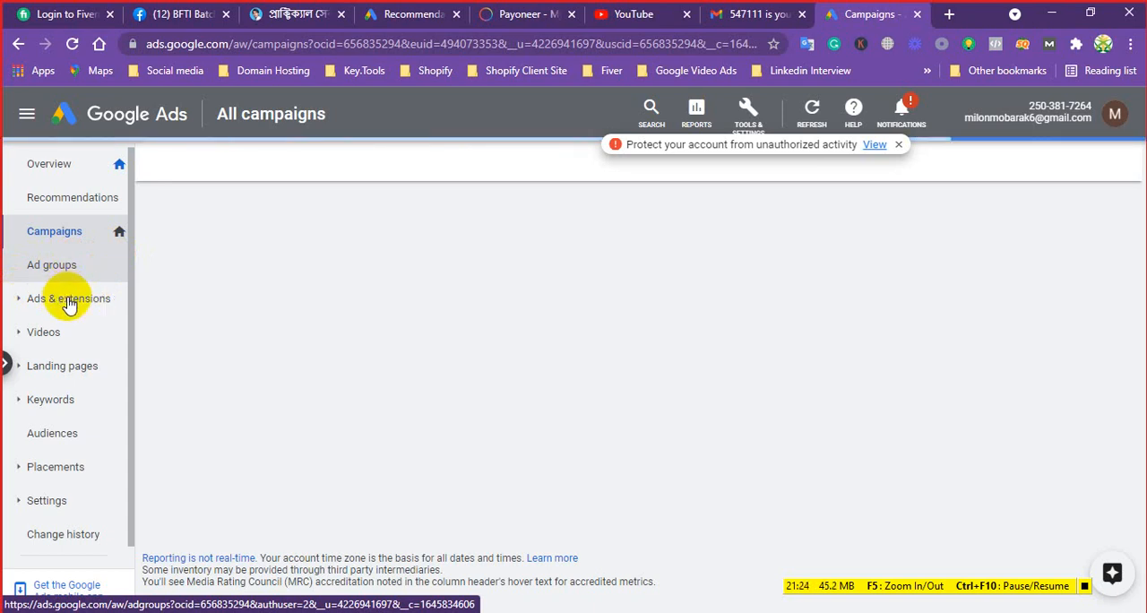
pyautogui.click(69, 303)
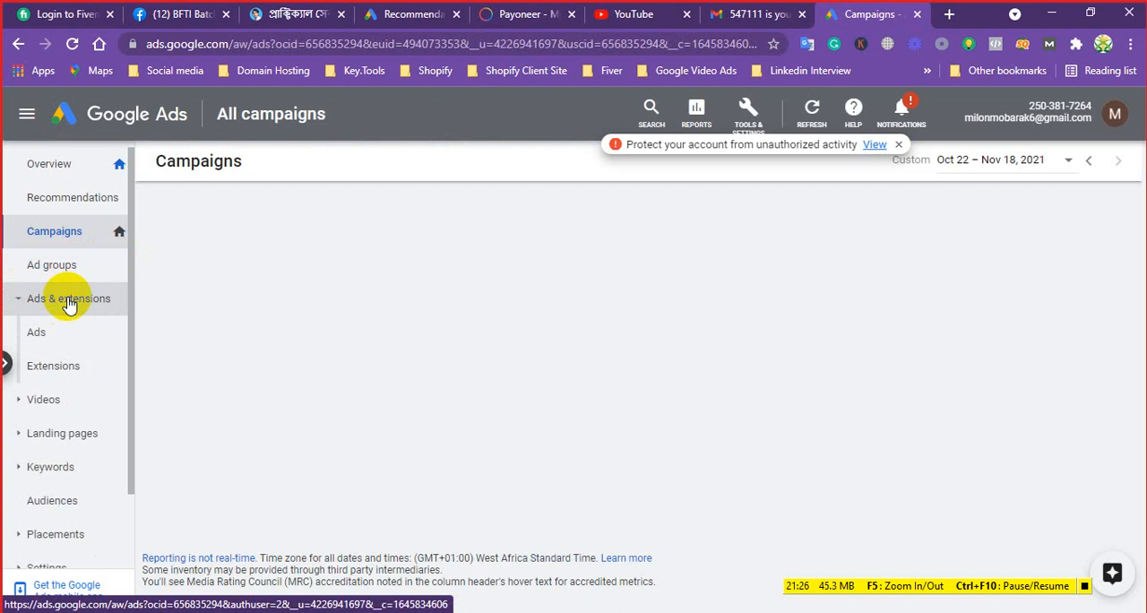
pyautogui.click(36, 332)
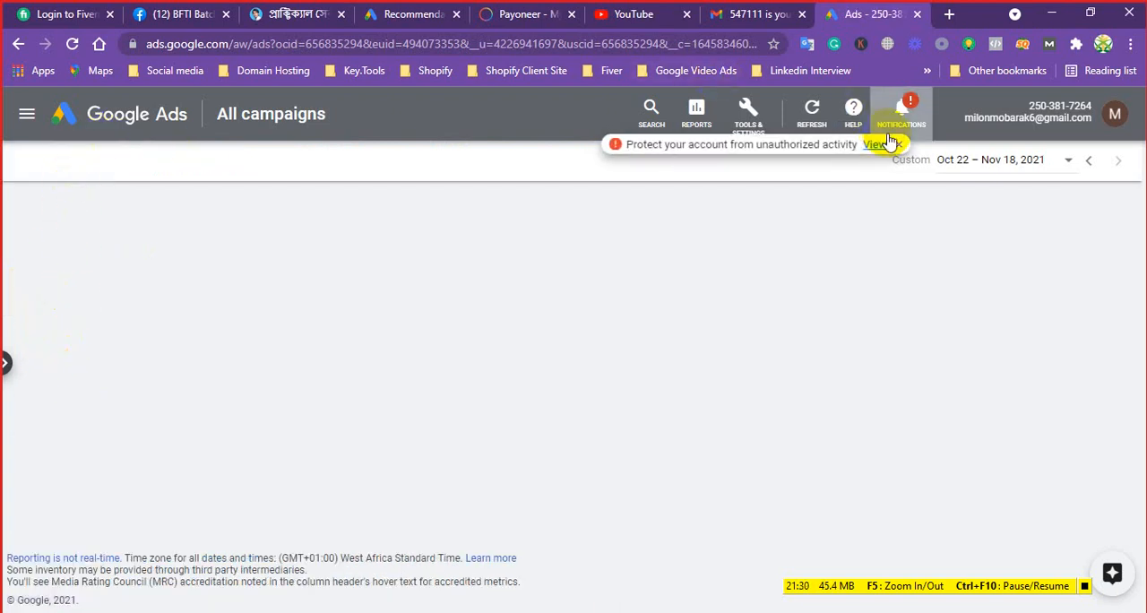
pyautogui.click(899, 148)
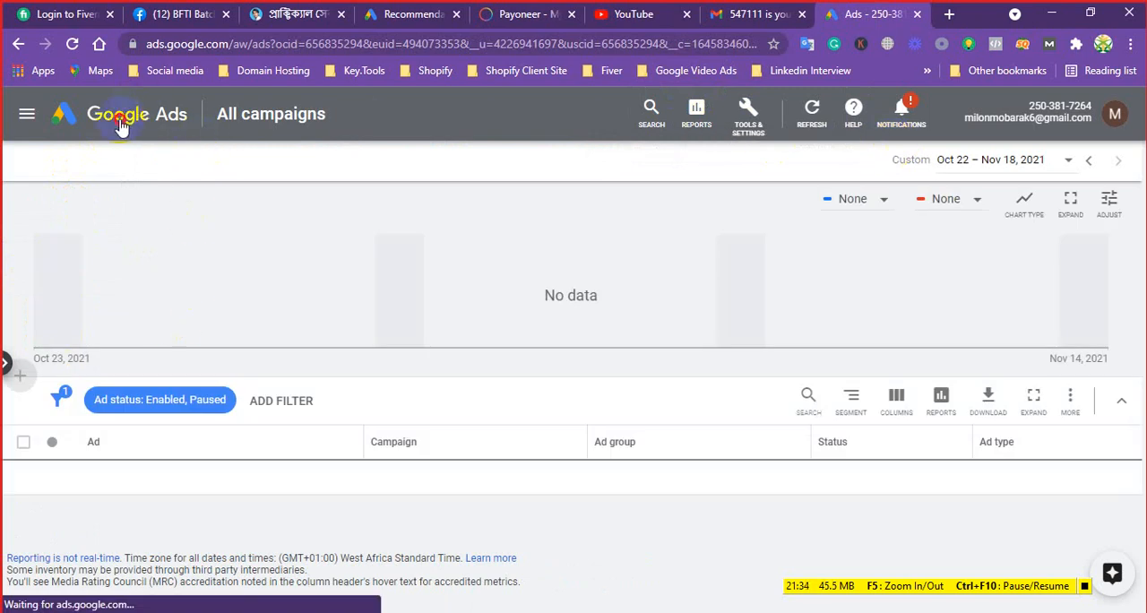
# Return to the account Overview and start a new campaign, viewing the available campaign goals
pyautogui.click(121, 126)
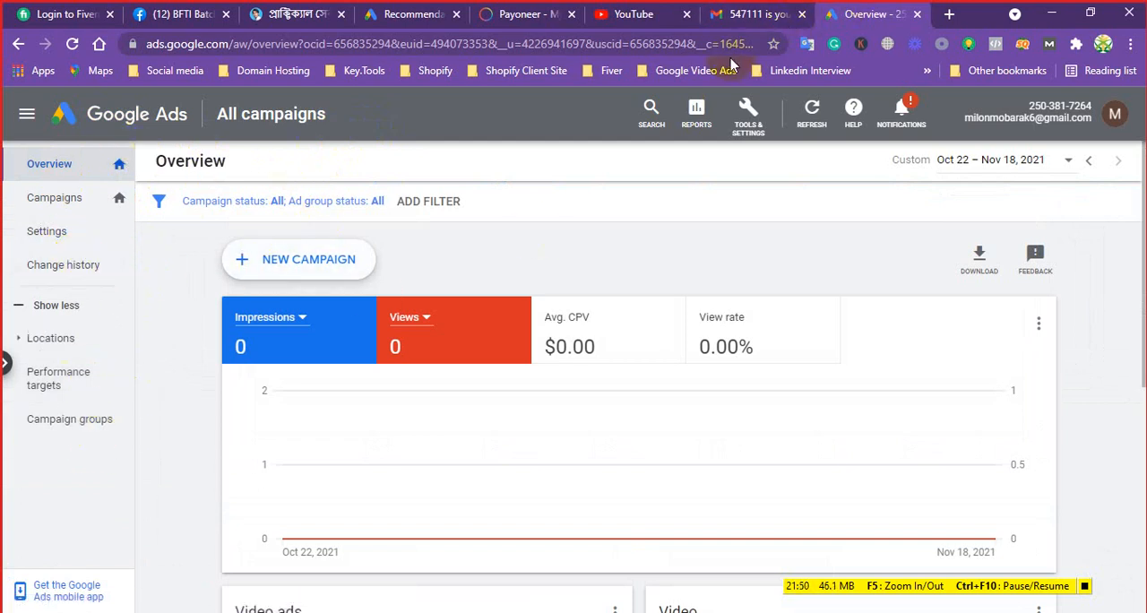
pyautogui.click(305, 261)
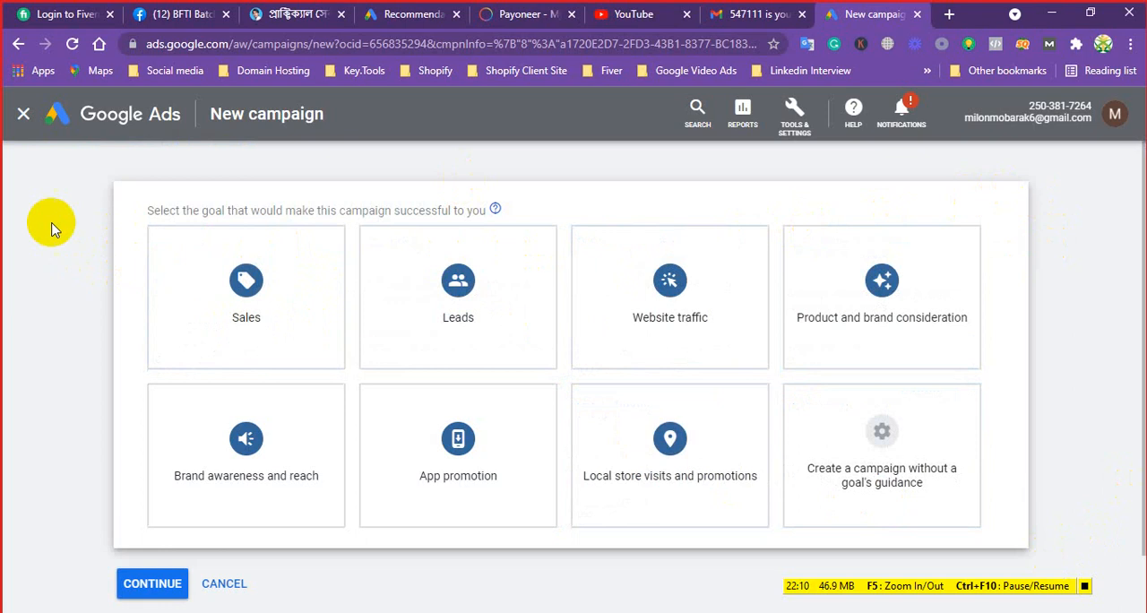
pyautogui.click(225, 230)
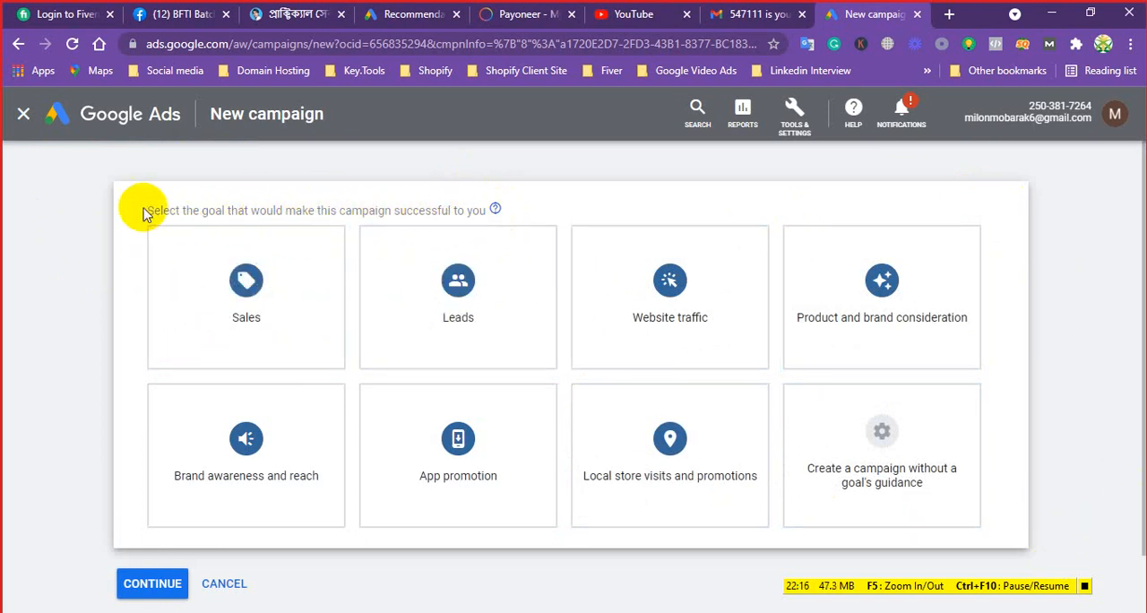
# Examine the descriptions and campaign types of the Sales, Leads, Website traffic, Product and brand consideration, Brand awareness and reach, and App promotion goals
pyautogui.moveTo(145, 211); pyautogui.dragTo(484, 209)
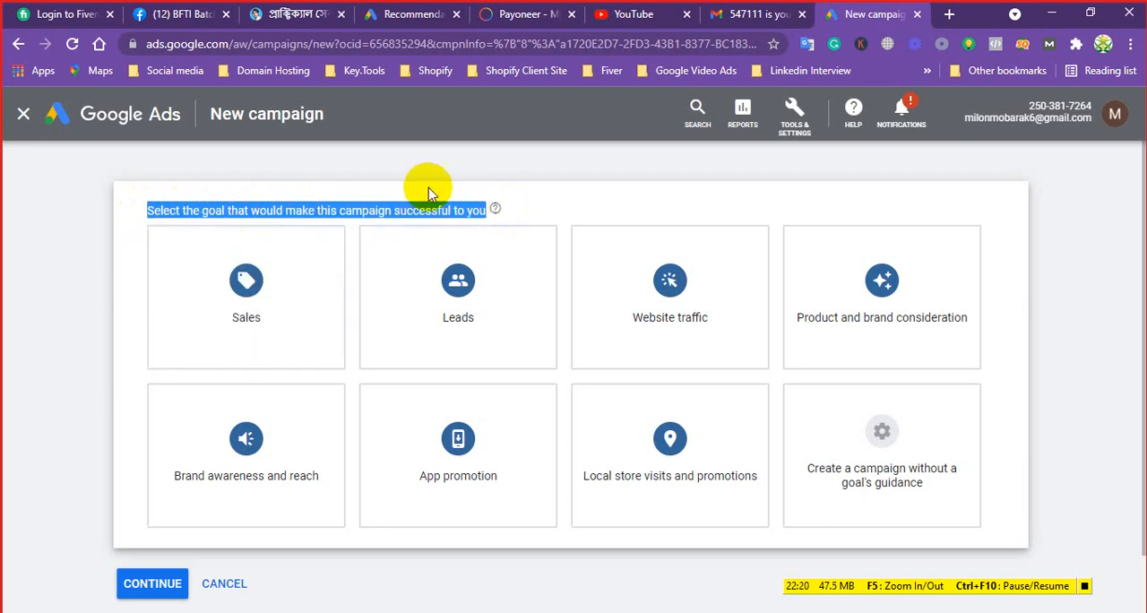
pyautogui.click(428, 164)
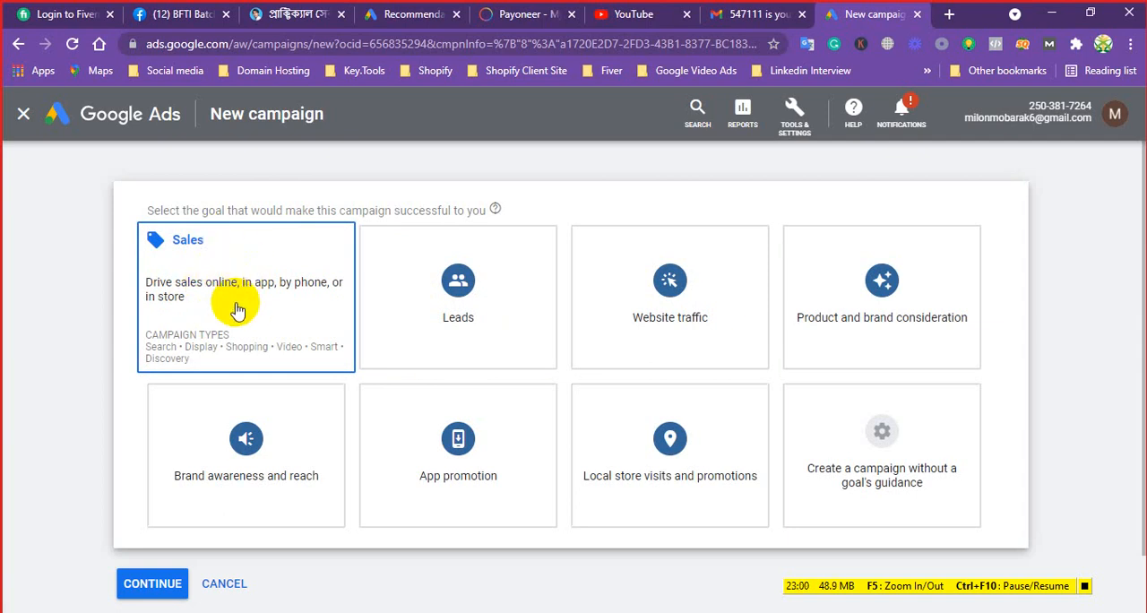
pyautogui.moveTo(489, 298)
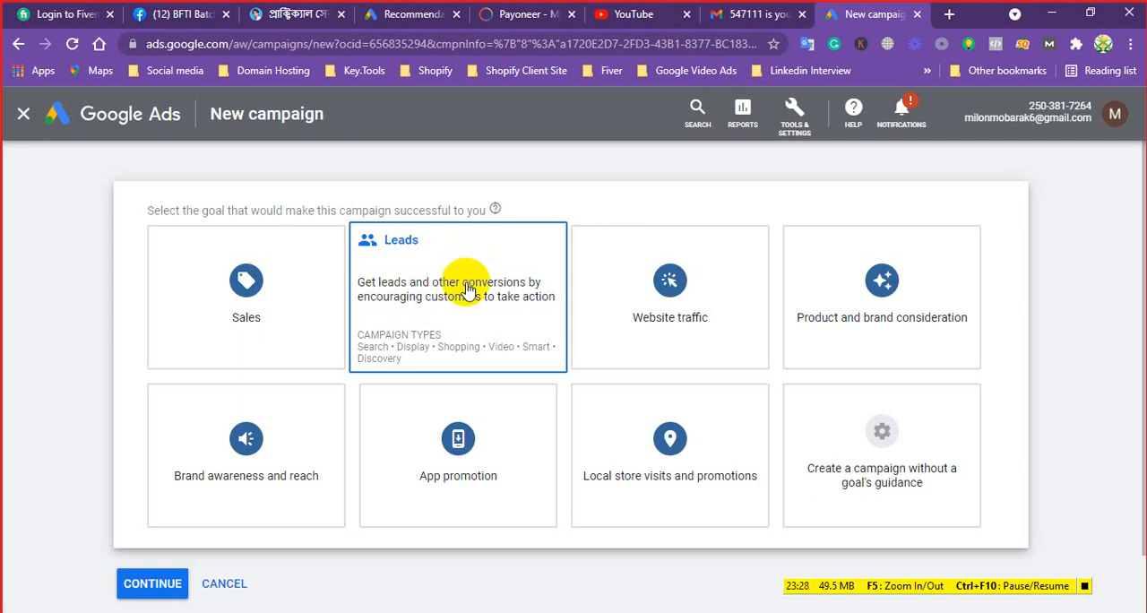
pyautogui.click(712, 309)
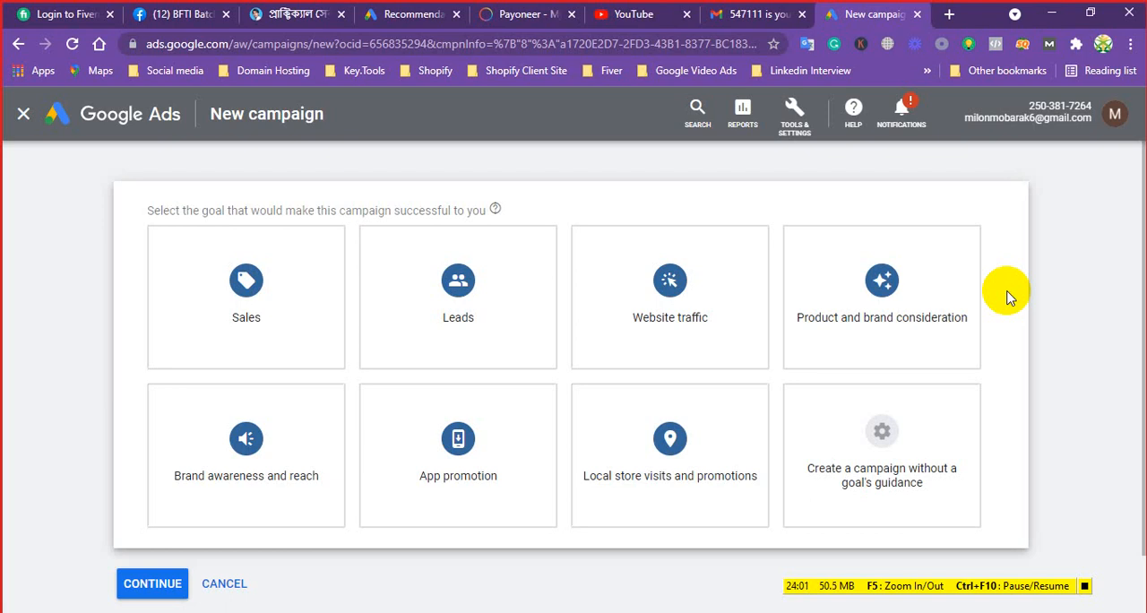
pyautogui.moveTo(928, 300)
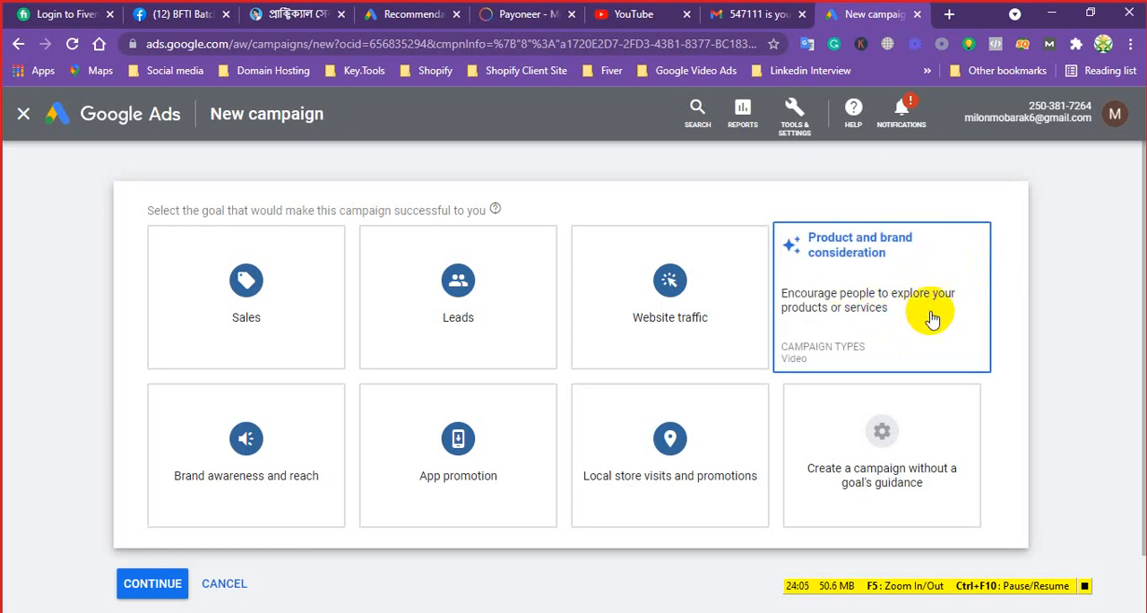
pyautogui.moveTo(240, 466)
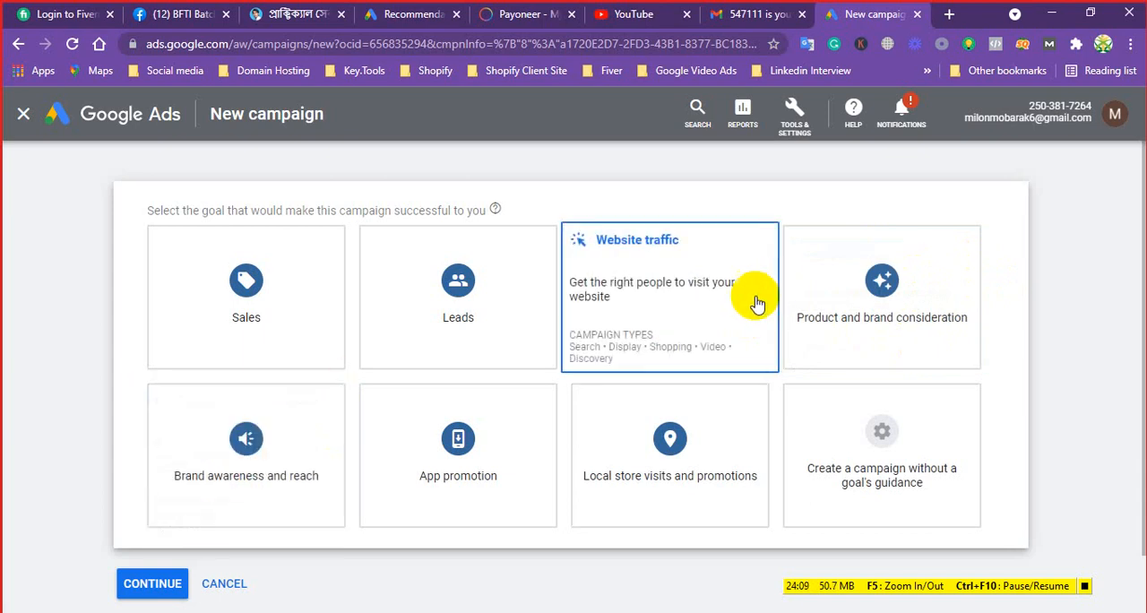
pyautogui.moveTo(874, 285)
pyautogui.moveTo(179, 422)
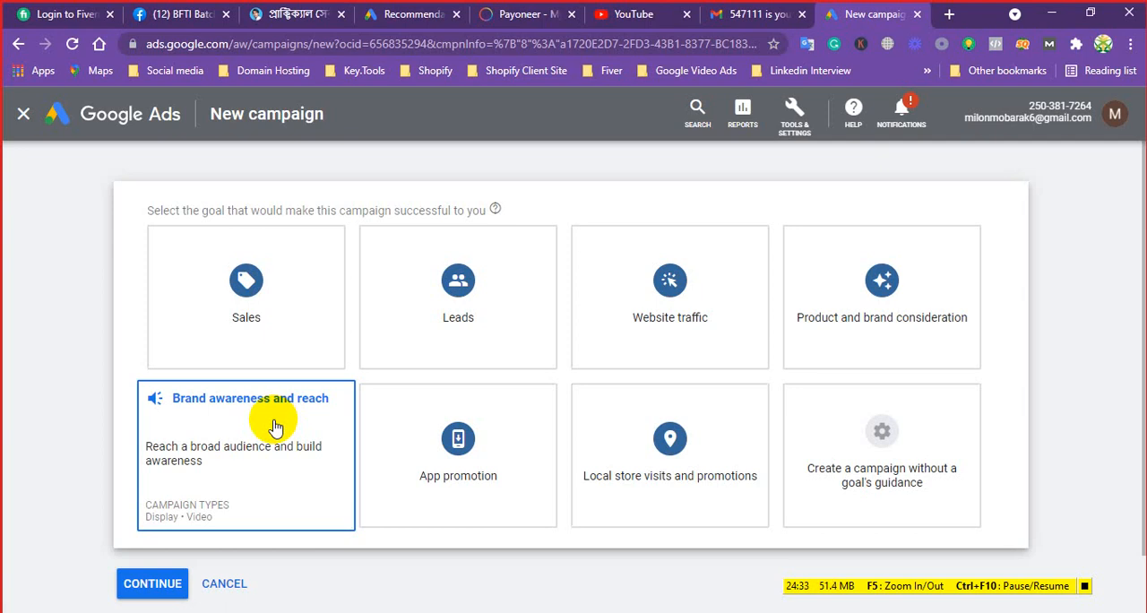
pyautogui.moveTo(470, 477)
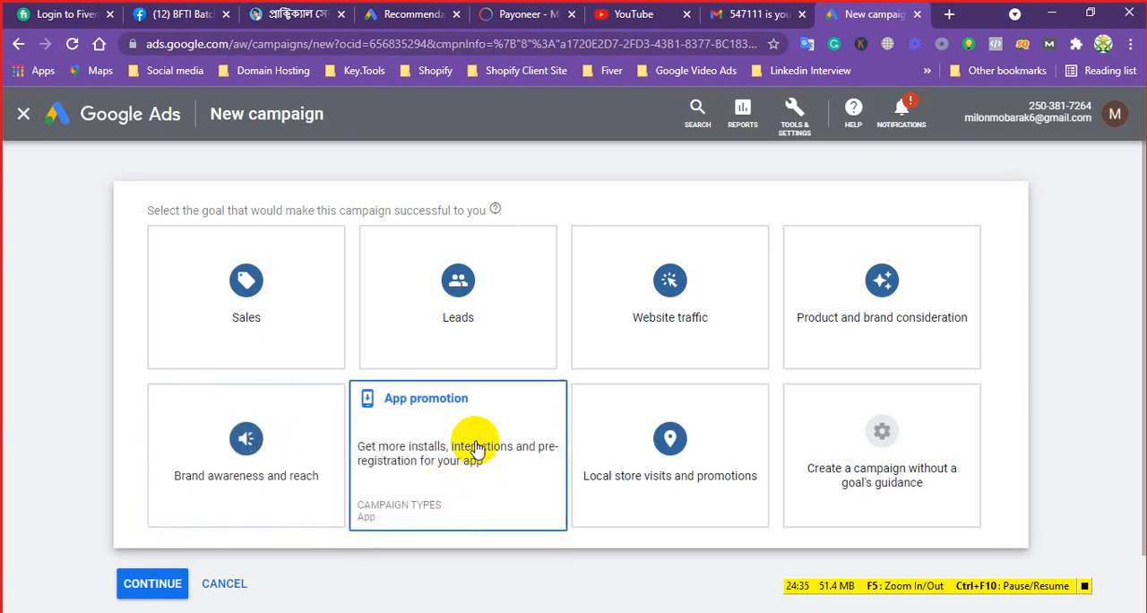
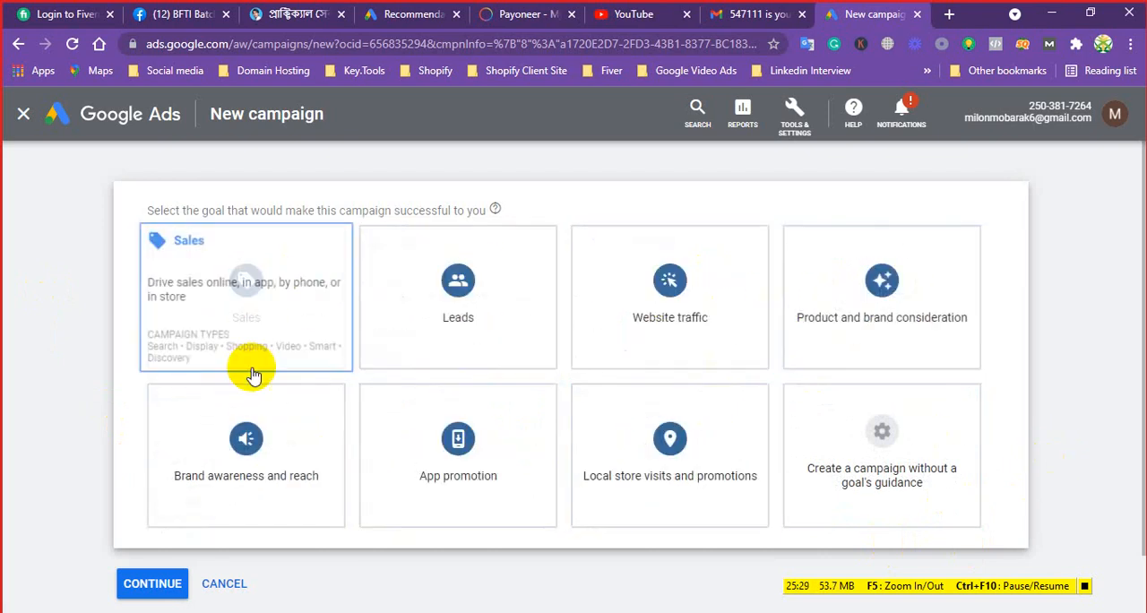
# Choose Website traffic as the campaign goal and Search as the campaign type
pyautogui.click(957, 491)
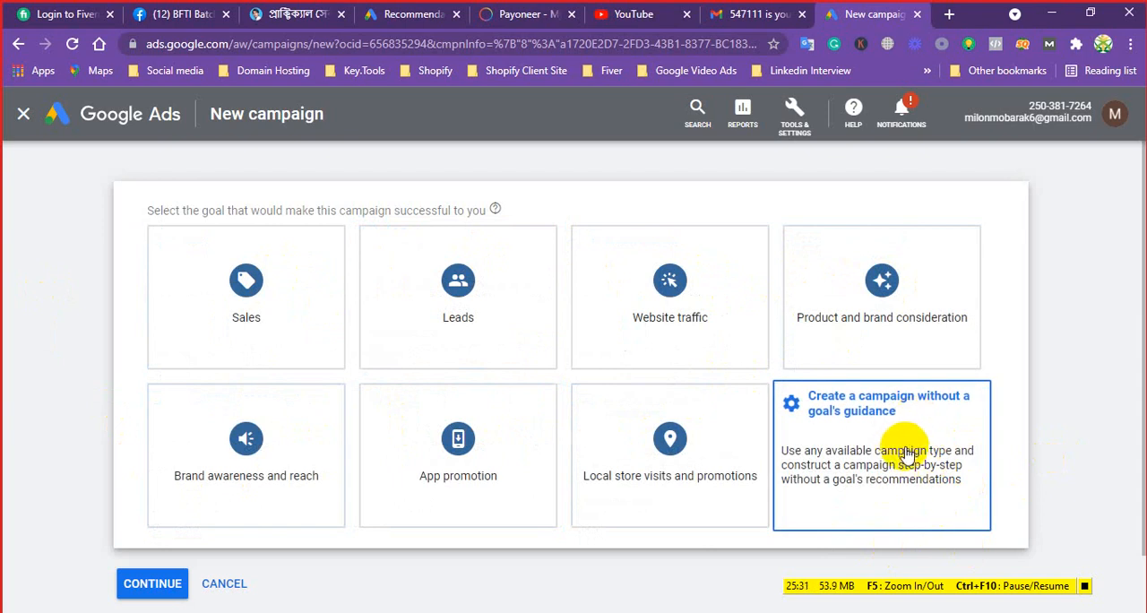
pyautogui.click(653, 292)
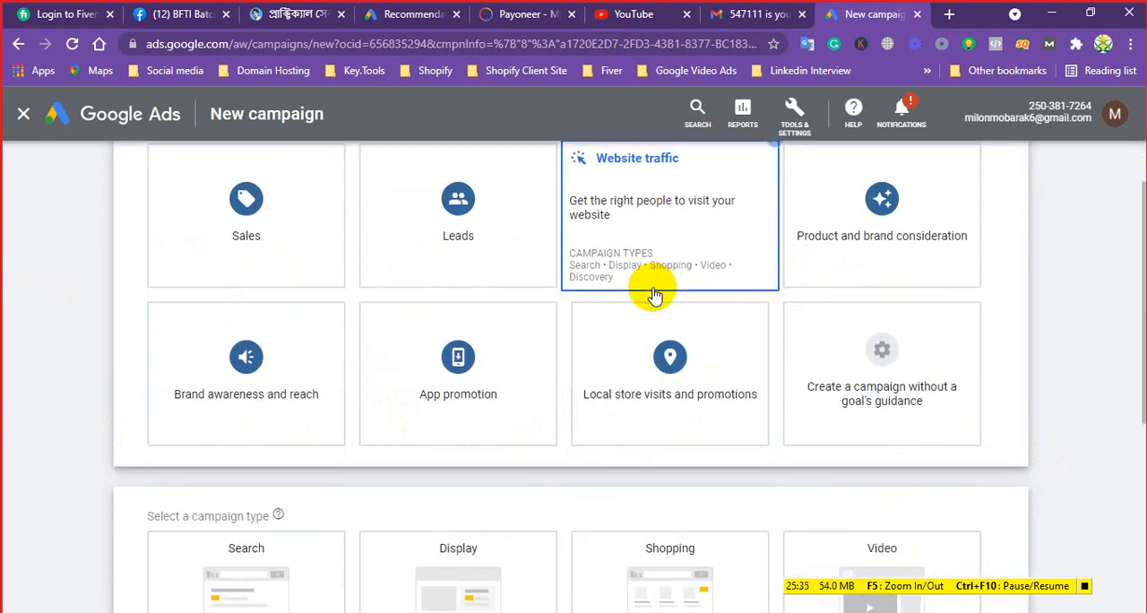
pyautogui.scroll(-4, 655, 295)
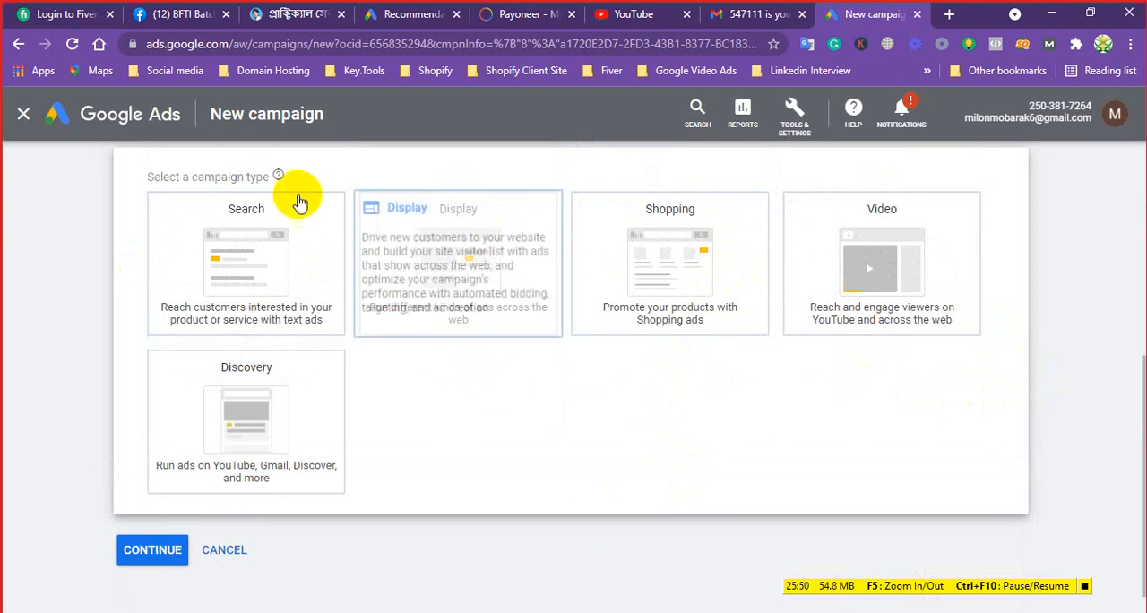
pyautogui.click(250, 279)
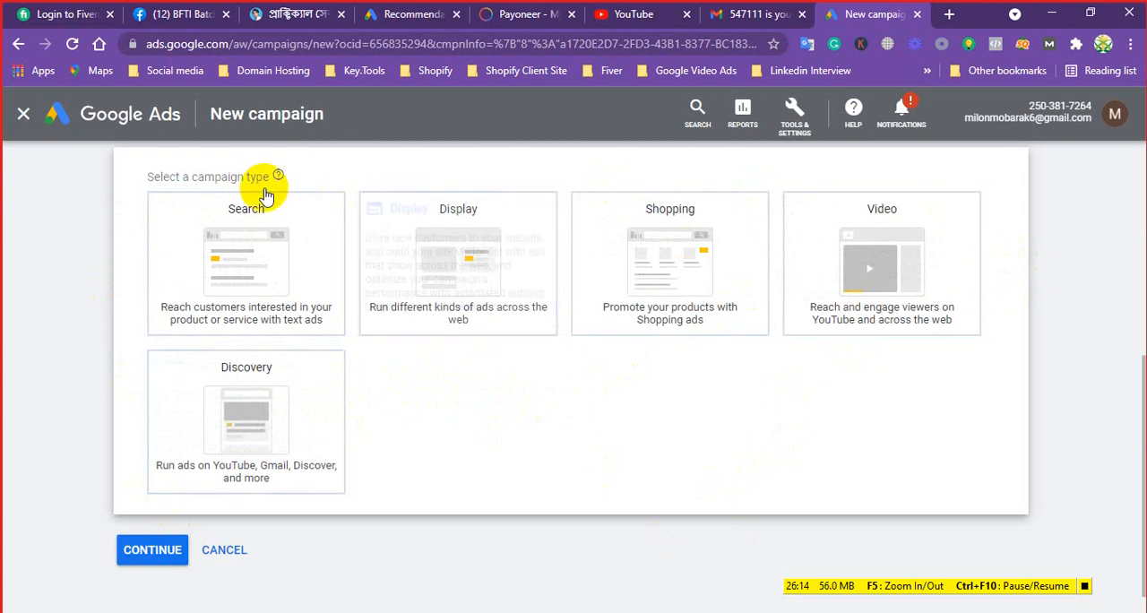
pyautogui.click(256, 215)
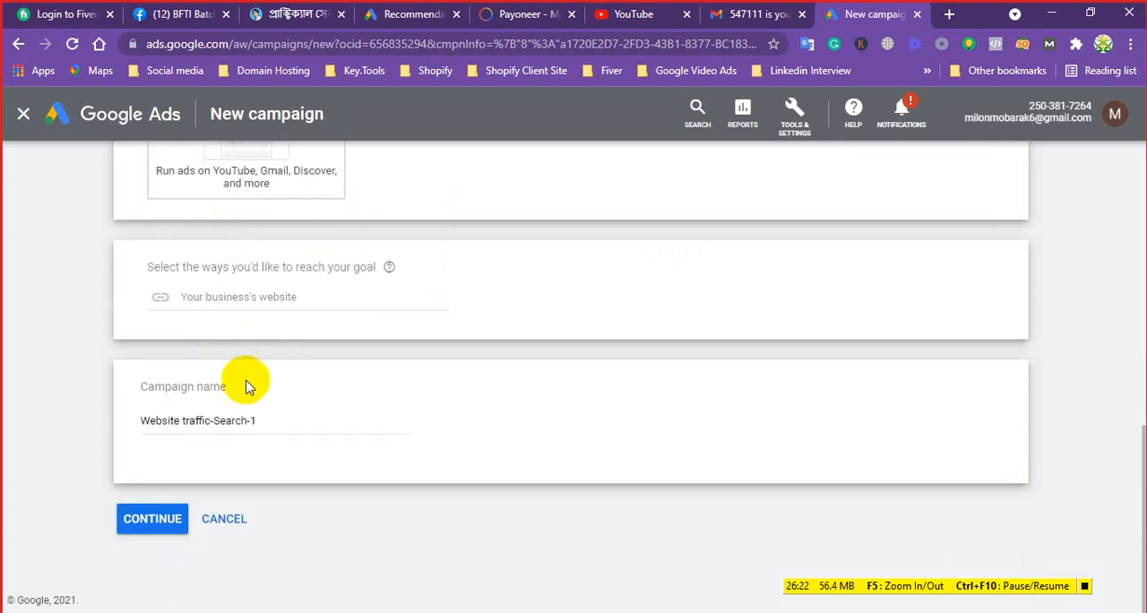
pyautogui.click(219, 298)
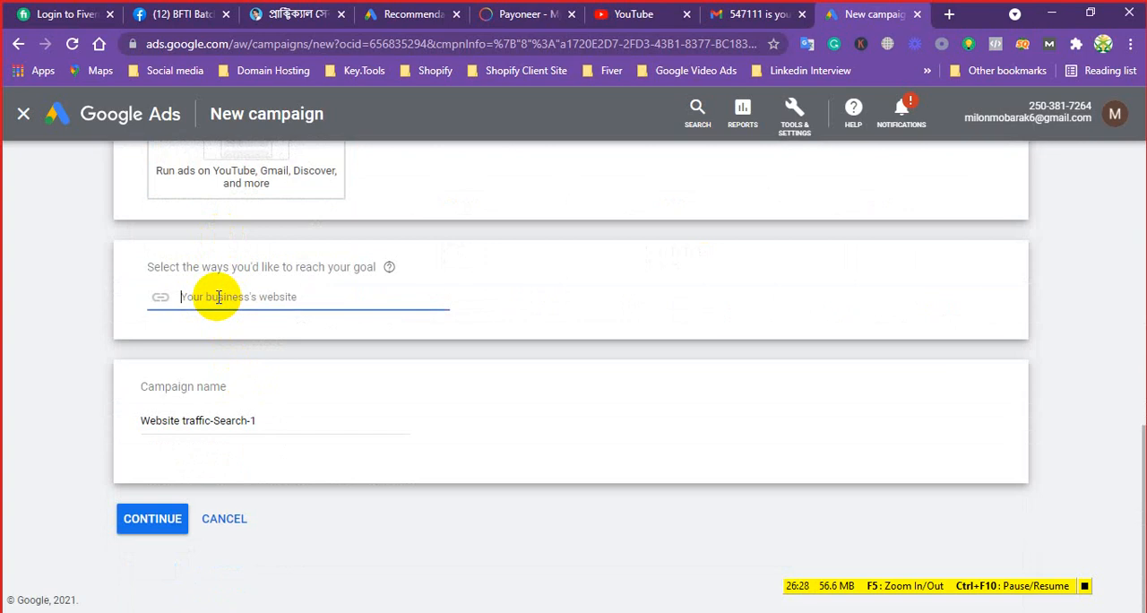
pyautogui.click(949, 15)
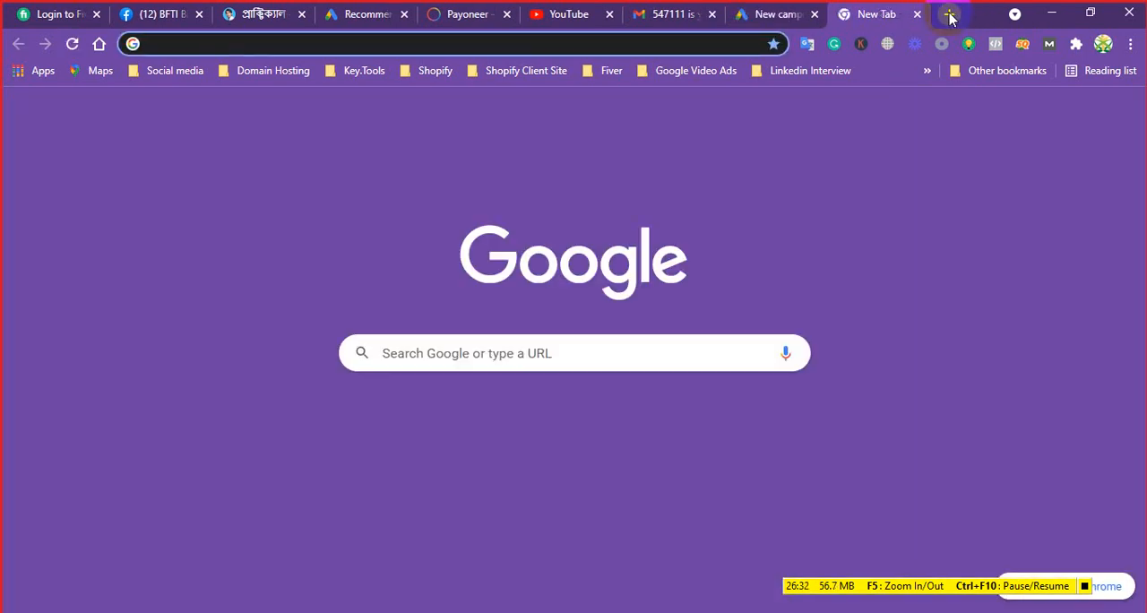
pyautogui.write('ladiesnewfashion.com')
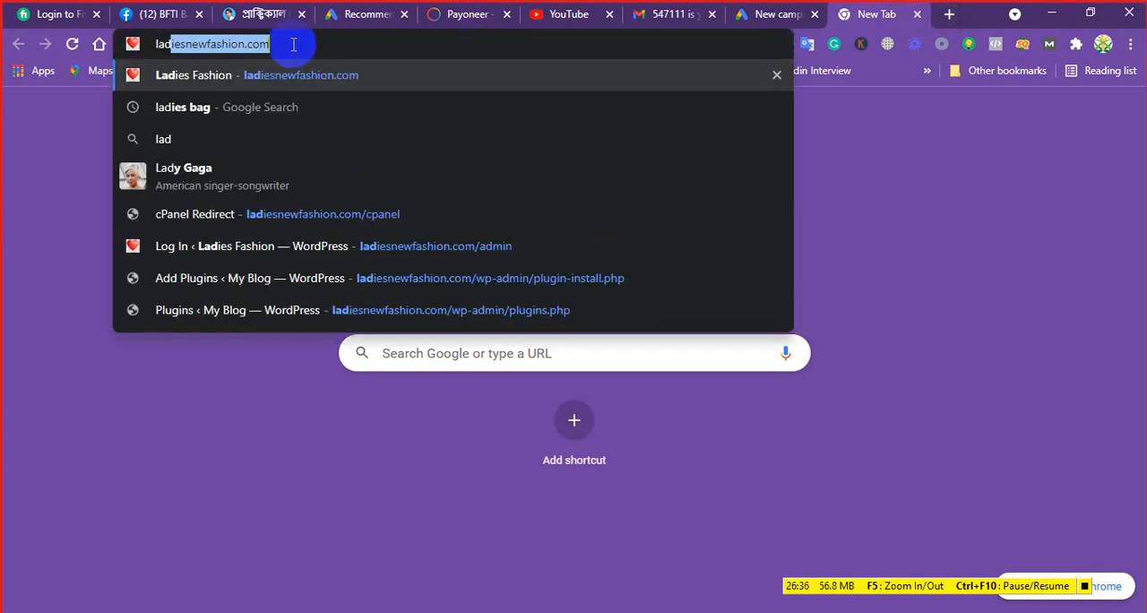
pyautogui.press('Right')
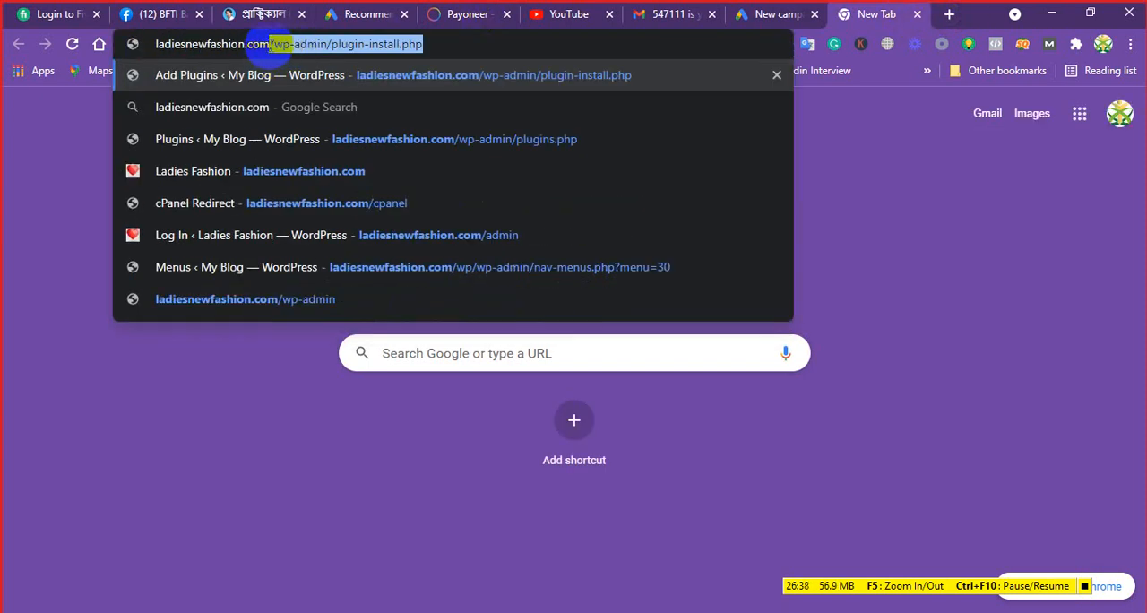
pyautogui.moveTo(270, 44); pyautogui.dragTo(117, 45)
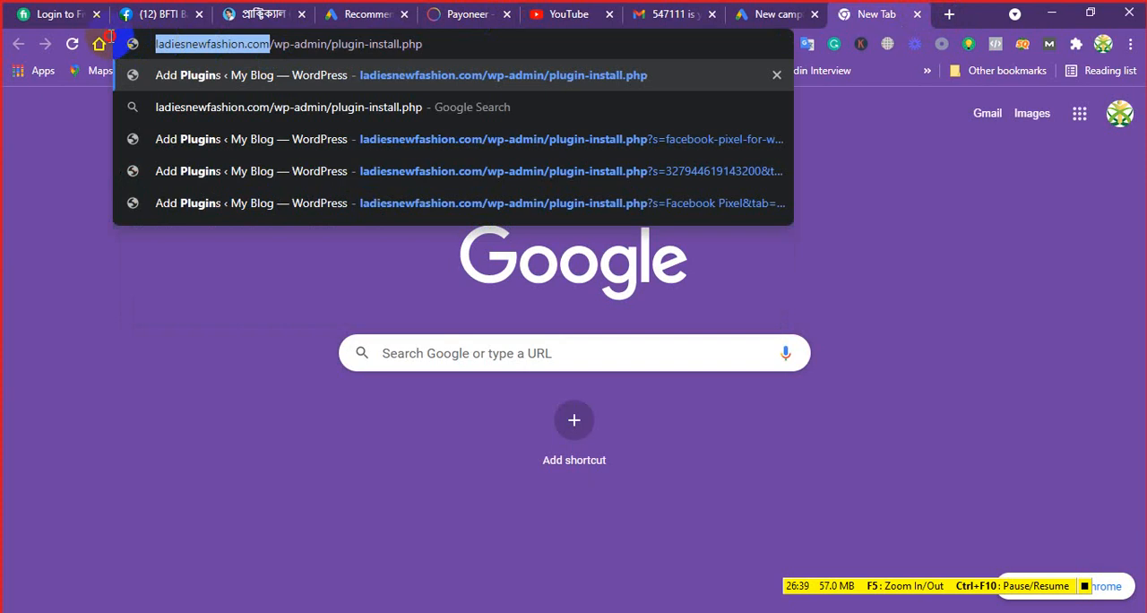
pyautogui.rightClick(212, 45)
pyautogui.click(249, 133)
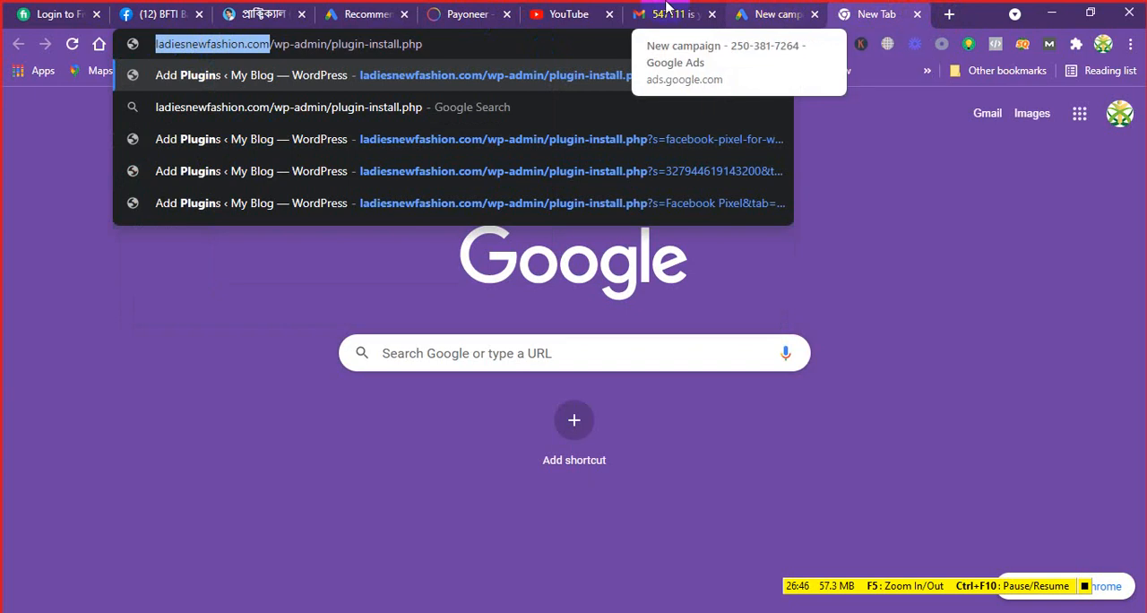
pyautogui.click(780, 13)
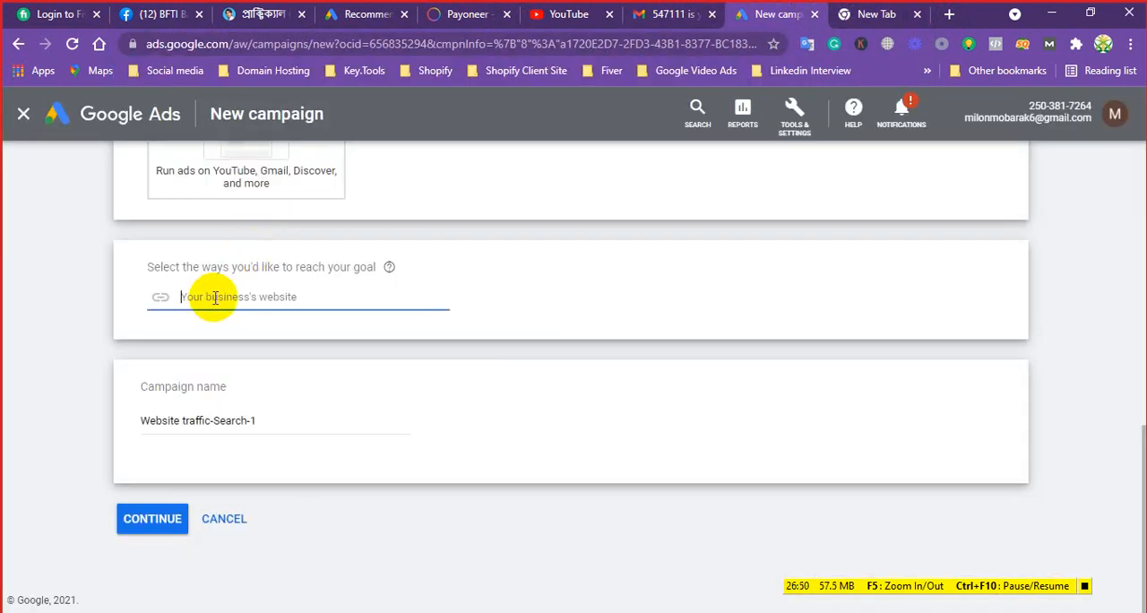
pyautogui.hotkey('ctrl', 'v')
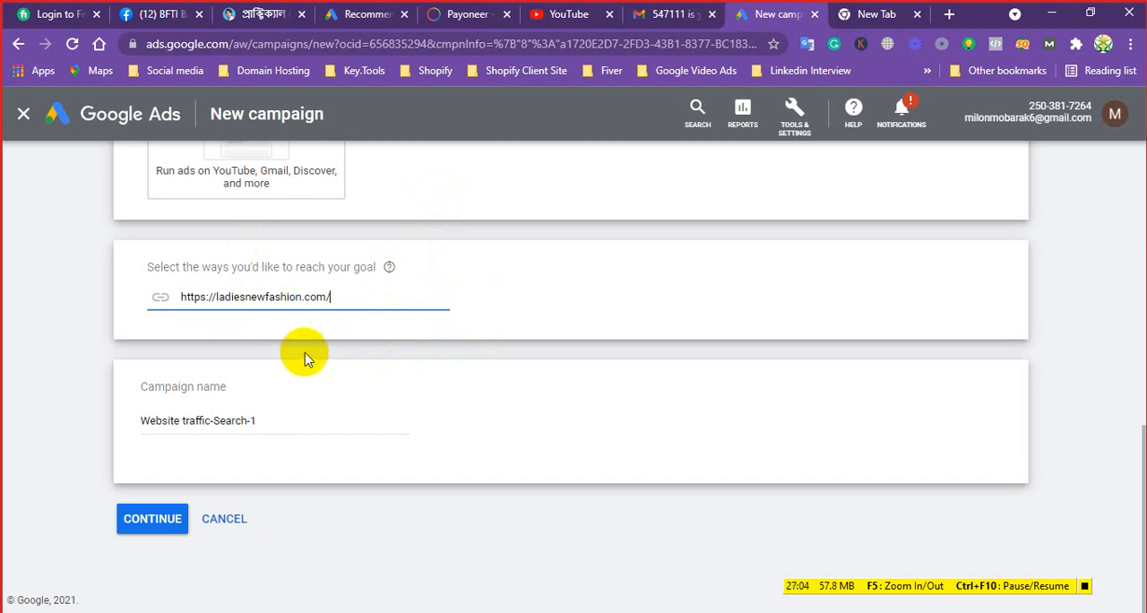
# Replace the campaign name with Ladies New Fashion Web_Search_USA and continue to the budget and bidding settings
pyautogui.click(266, 421)
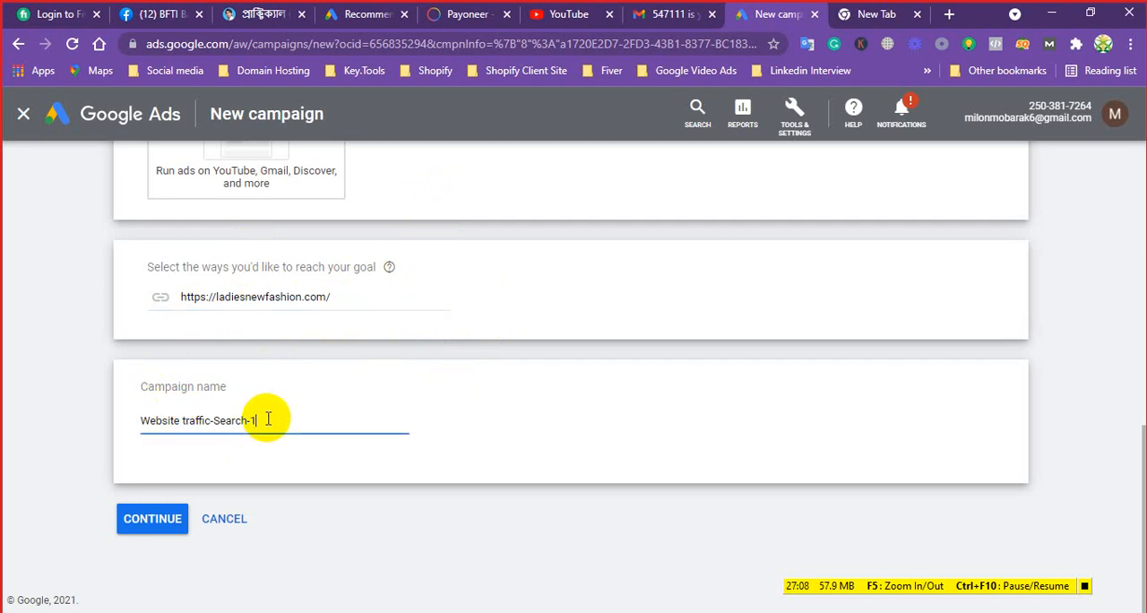
pyautogui.press('BackSpace')
pyautogui.press('BackSpace')
pyautogui.press('BackSpace')
pyautogui.press('BackSpace')
pyautogui.press('BackSpace')
pyautogui.press('BackSpace')
pyautogui.press('BackSpace')
pyautogui.press('BackSpace')
pyautogui.press('BackSpace')
pyautogui.press('BackSpace')
pyautogui.press('BackSpace')
pyautogui.press('BackSpace')
pyautogui.press('BackSpace')
pyautogui.press('BackSpace')
pyautogui.press('BackSpace')
pyautogui.press('BackSpace')
pyautogui.press('BackSpace')
pyautogui.press('BackSpace')
pyautogui.press('BackSpace')
pyautogui.press('BackSpace')
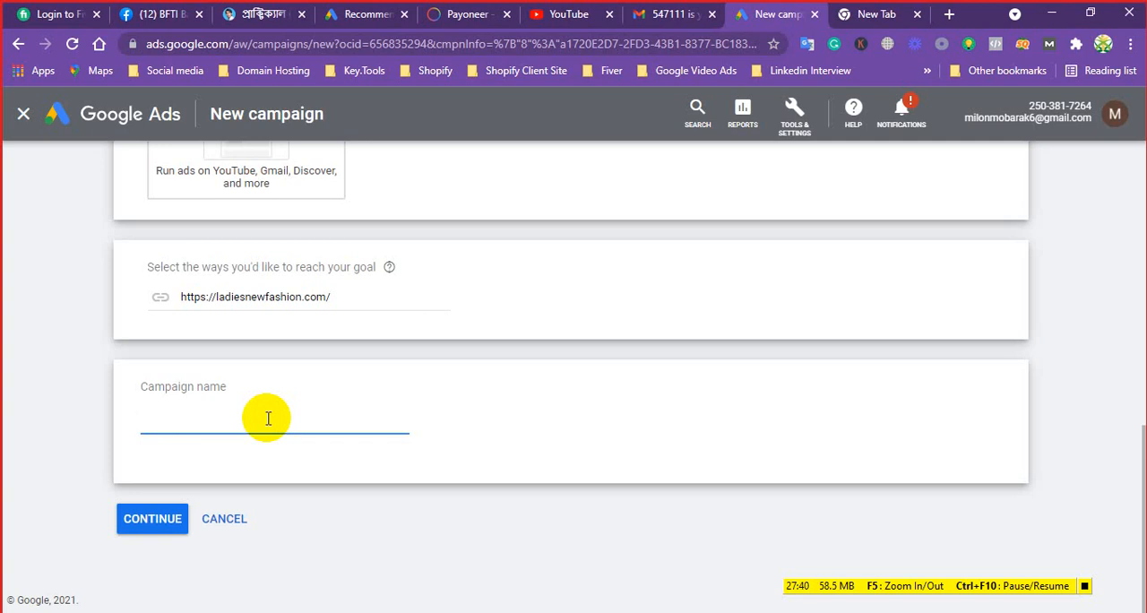
pyautogui.write('Ladies New Fashion')
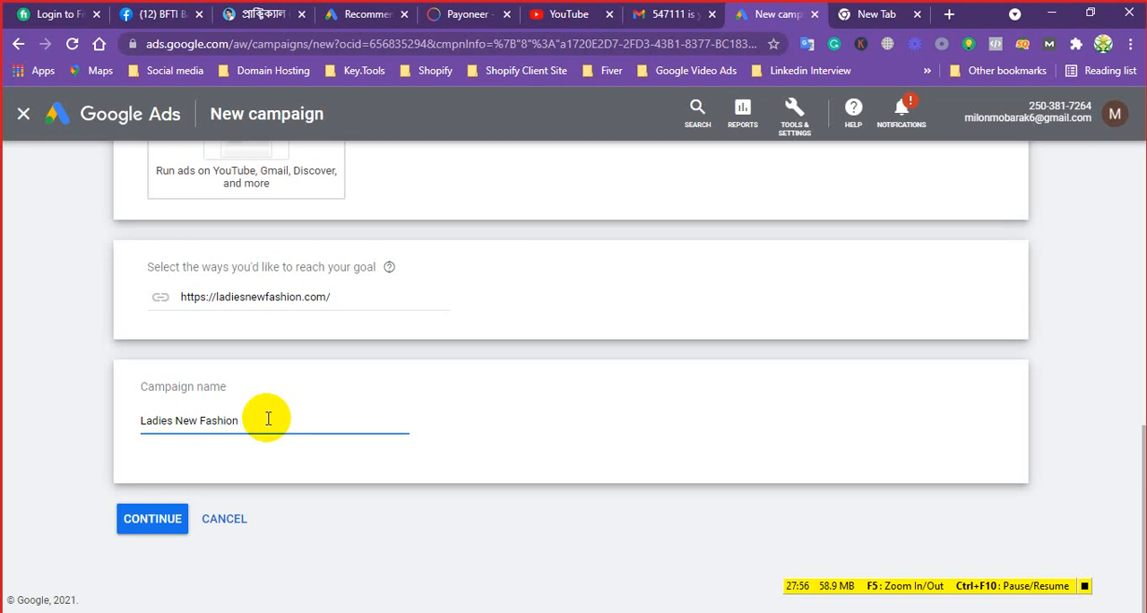
pyautogui.write('We')
pyautogui.write('b')
pyautogui.write('.')
pyautogui.write('Searc')
pyautogui.write('h')
pyautogui.write('_')
pyautogui.write('USA')
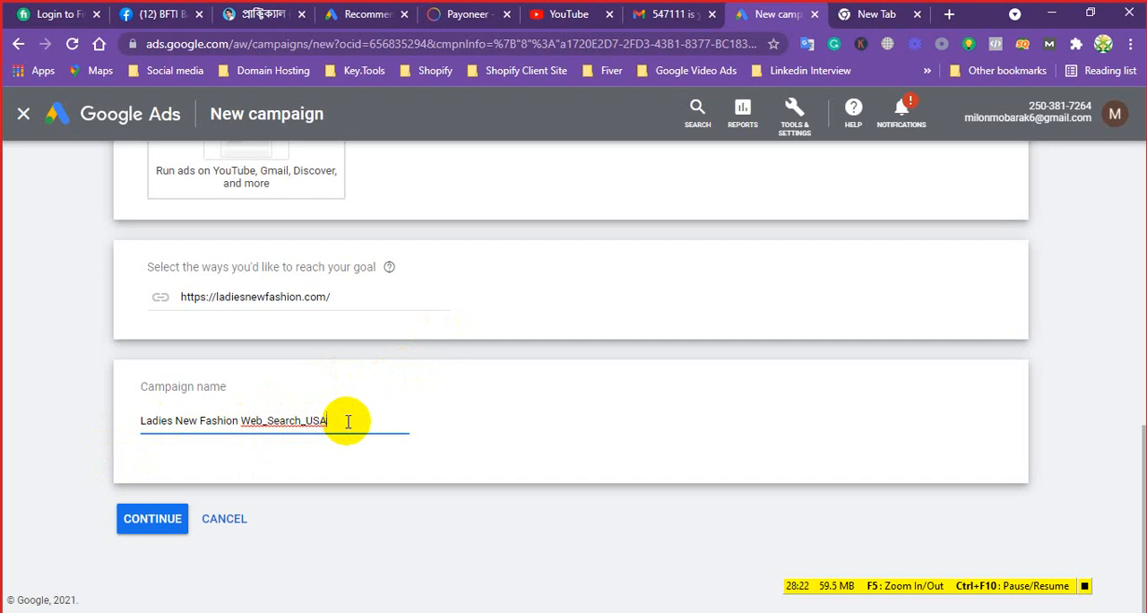
pyautogui.click(154, 520)
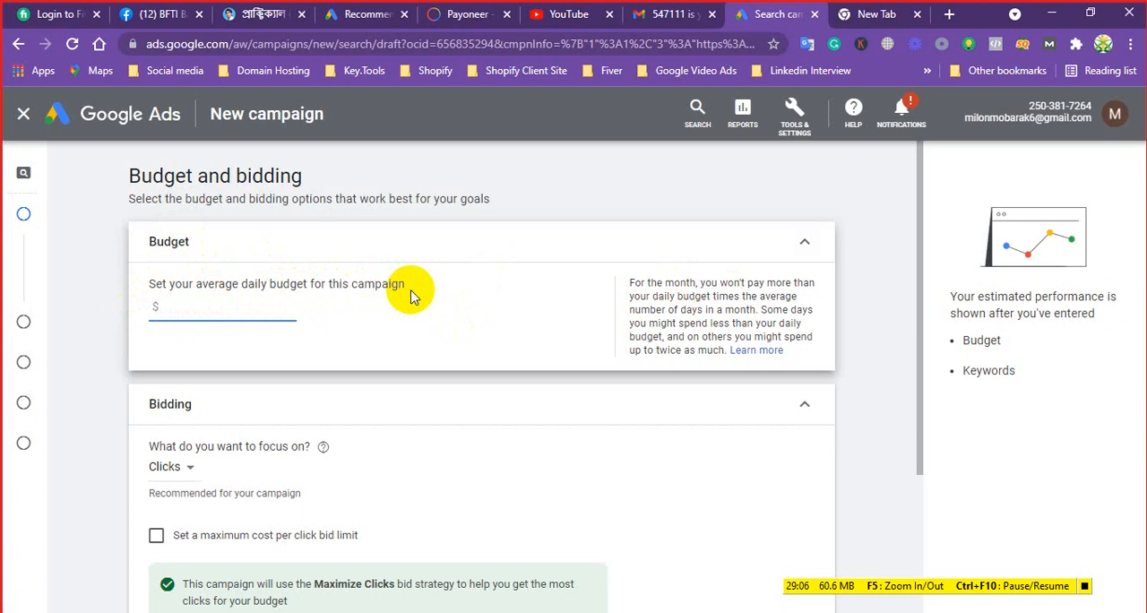
# Set the campaign's average daily budget to $50
pyautogui.moveTo(410, 289); pyautogui.dragTo(148, 283)
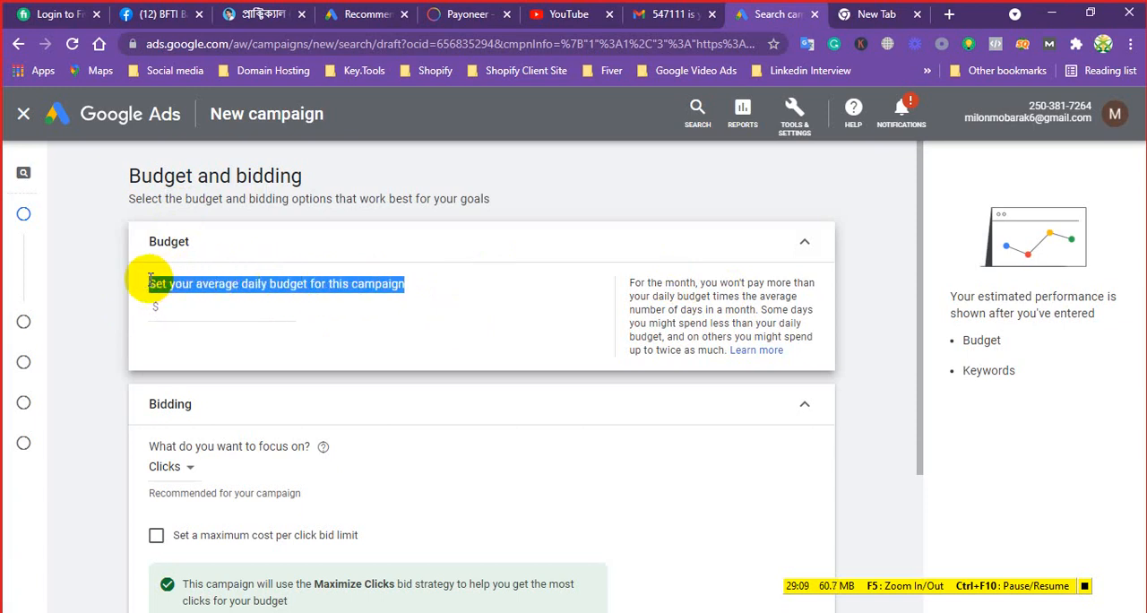
pyautogui.click(191, 311)
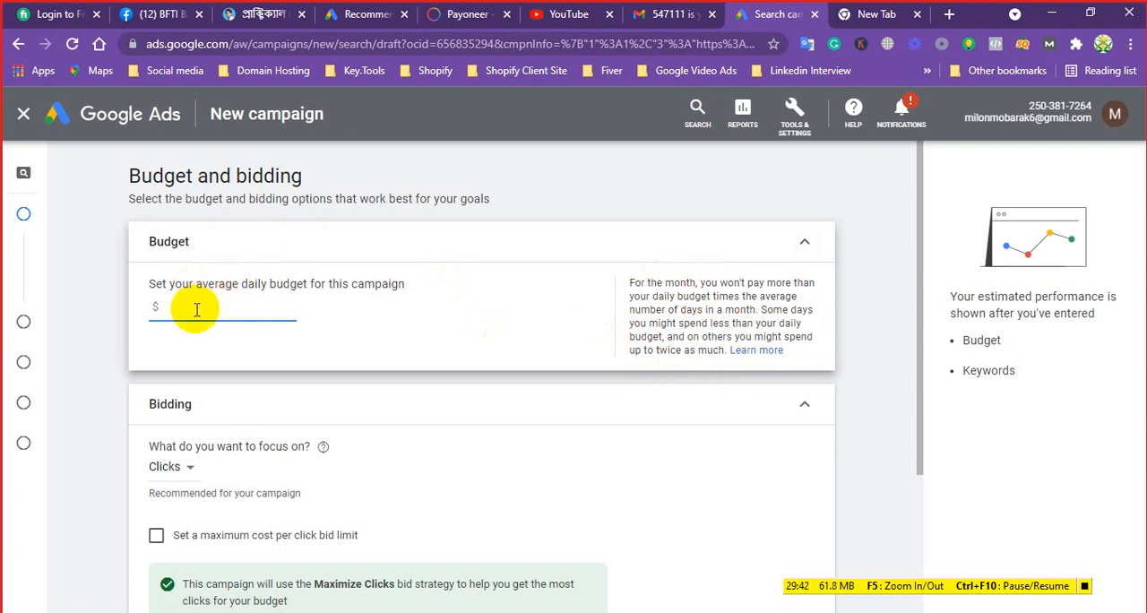
pyautogui.write('50')
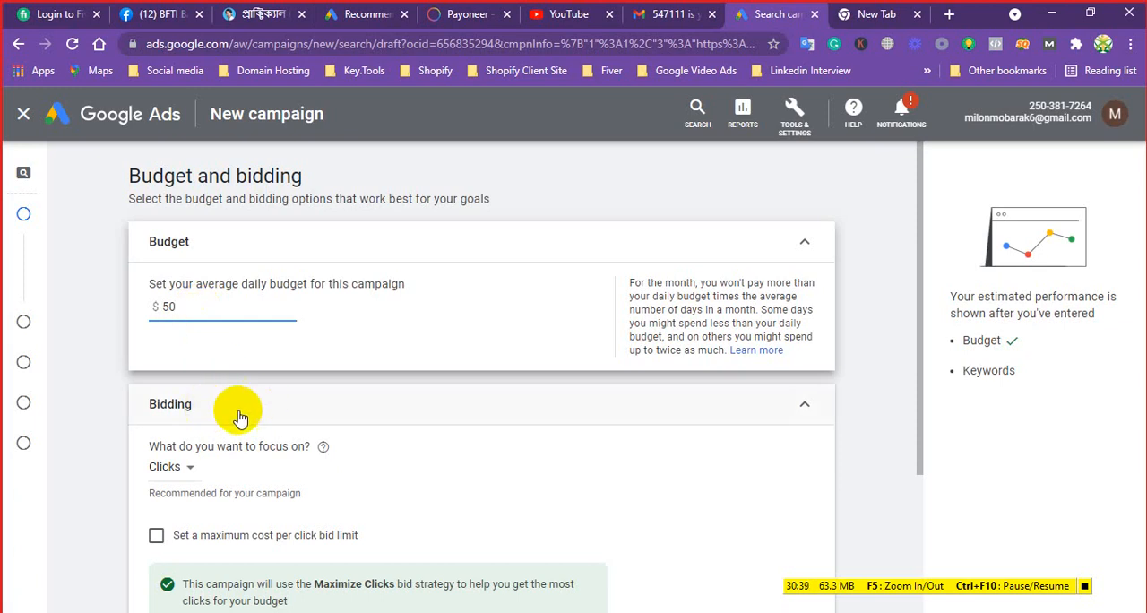
# Examine the Bidding section and its available focus options, leaving the focus on Clicks
pyautogui.click(806, 411)
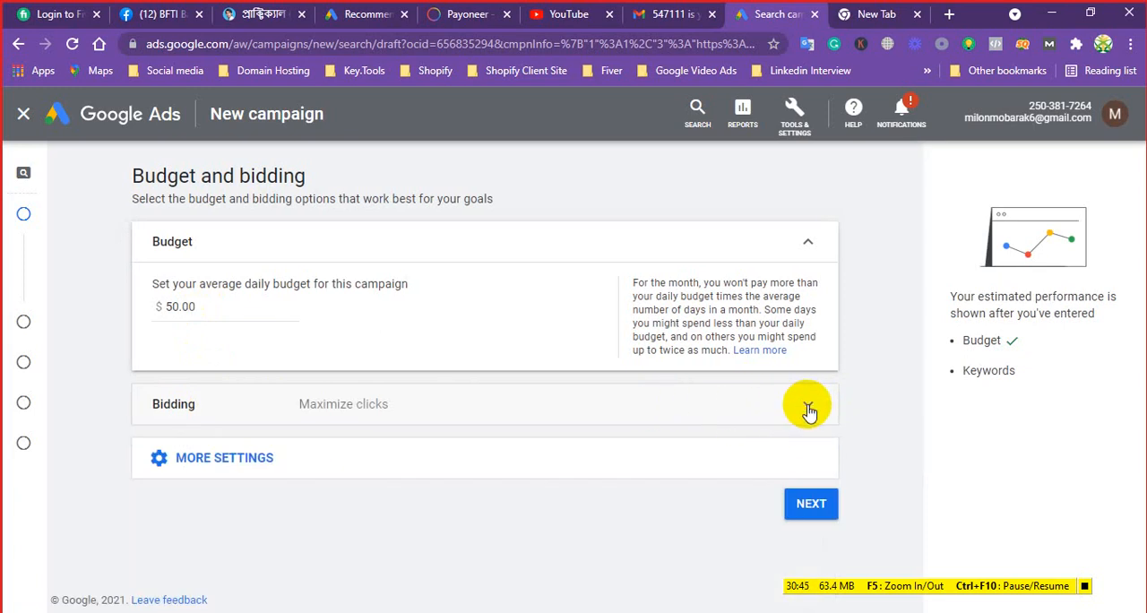
pyautogui.click(808, 410)
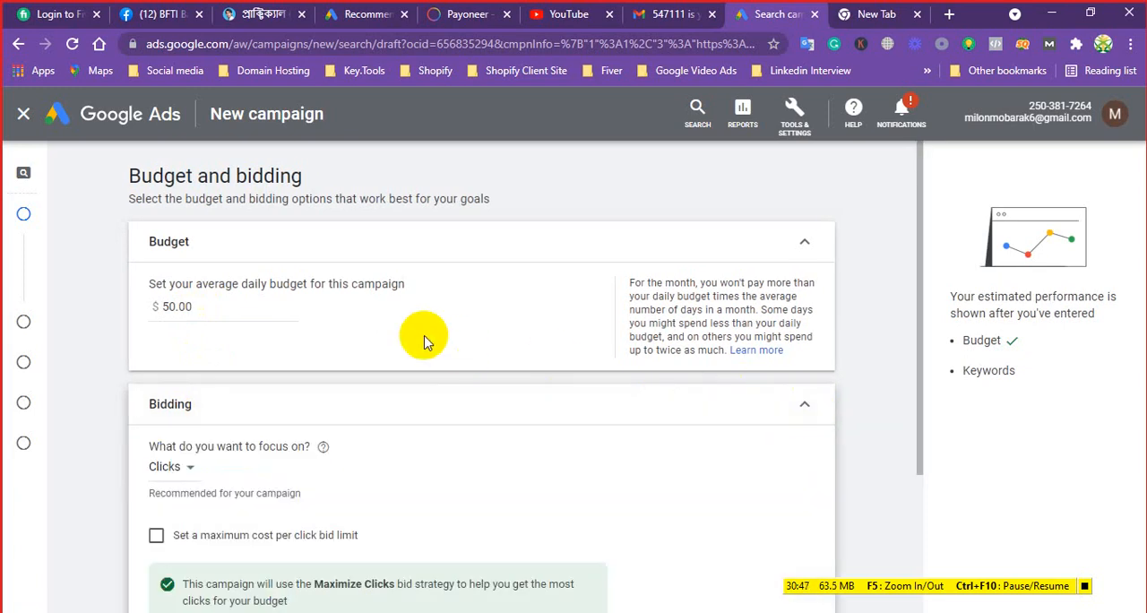
pyautogui.doubleClick(177, 306)
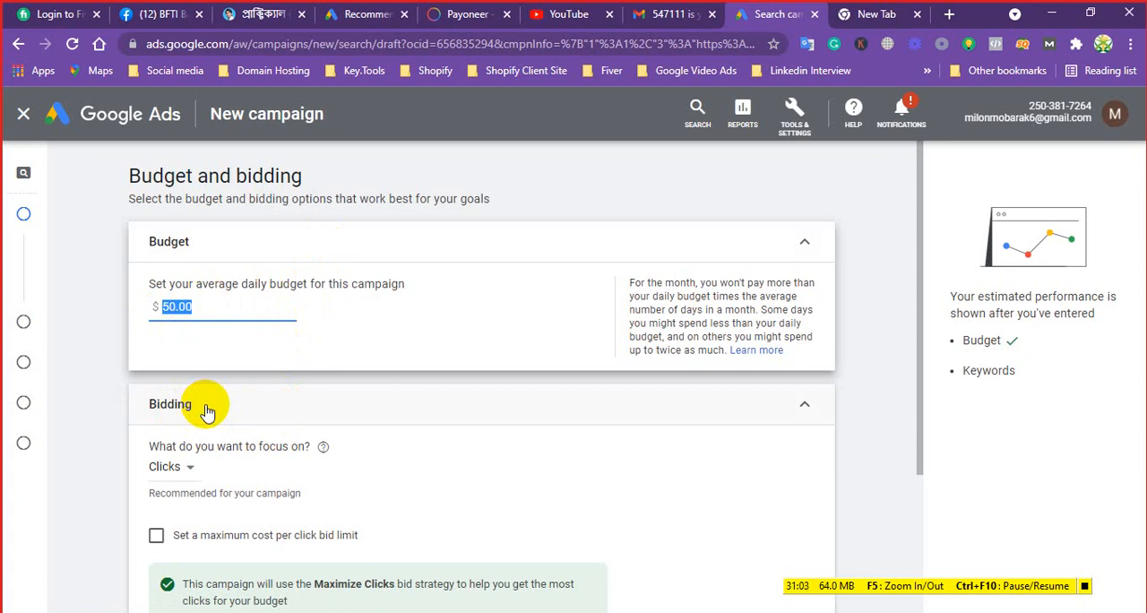
pyautogui.scroll(-2, 224, 395)
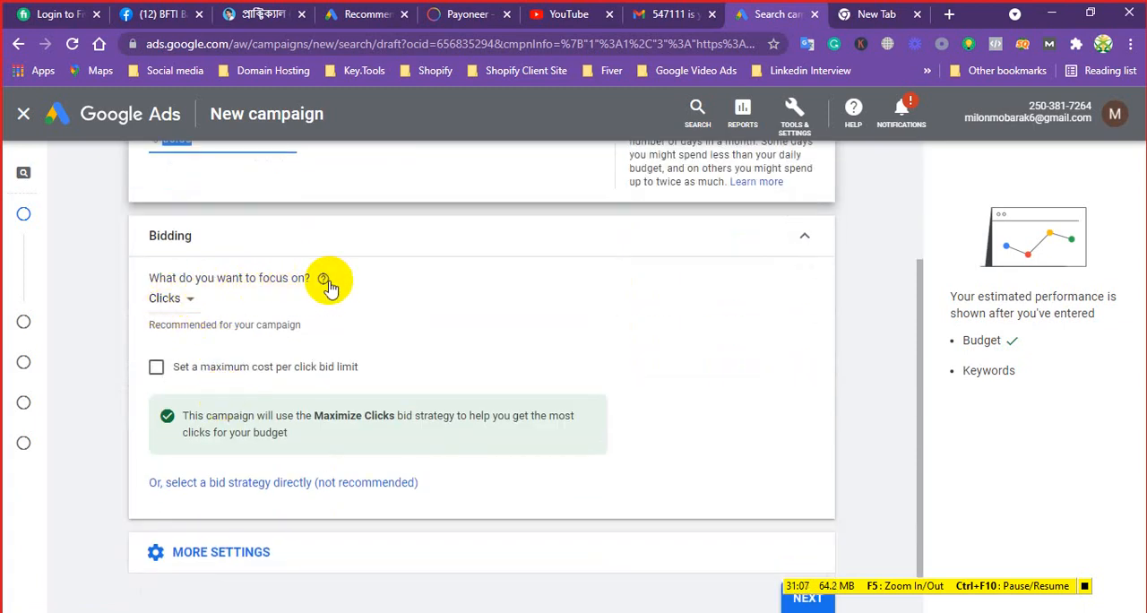
pyautogui.click(193, 306)
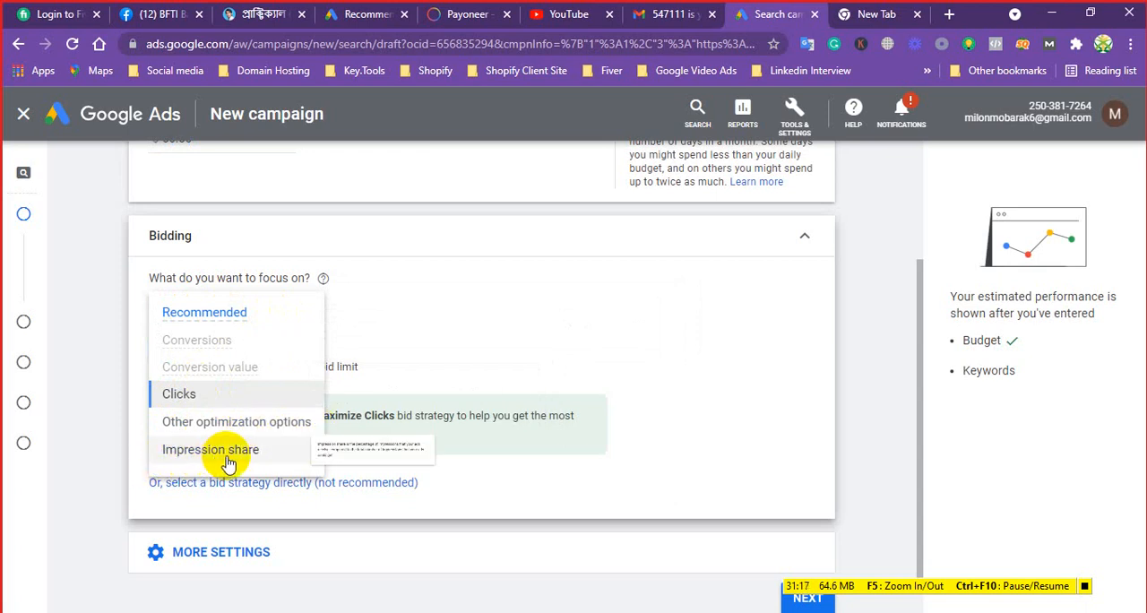
pyautogui.moveTo(269, 457)
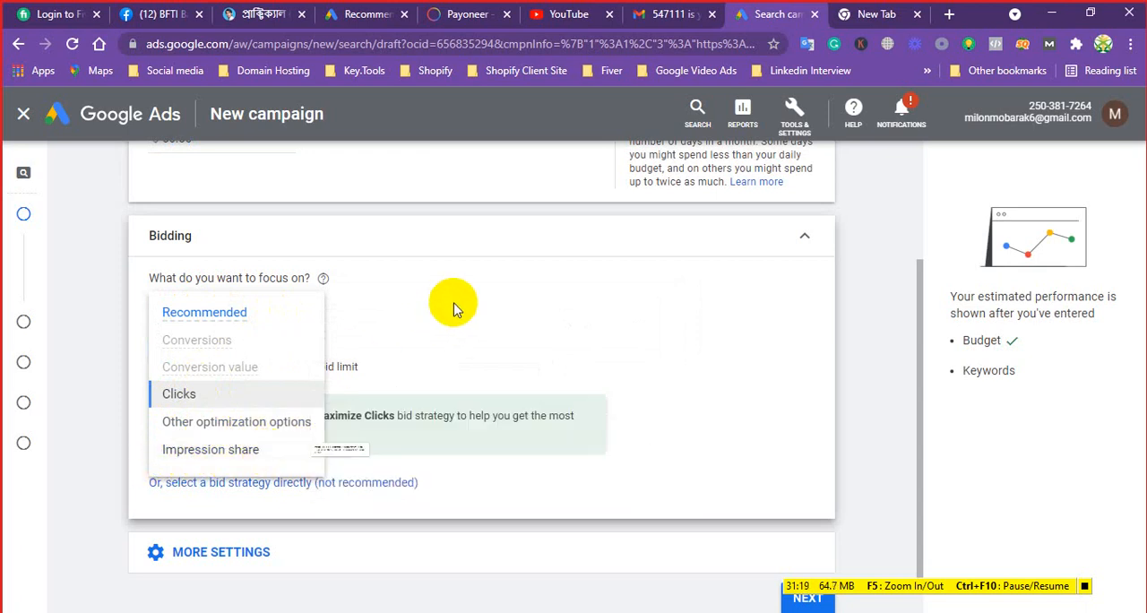
pyautogui.click(455, 307)
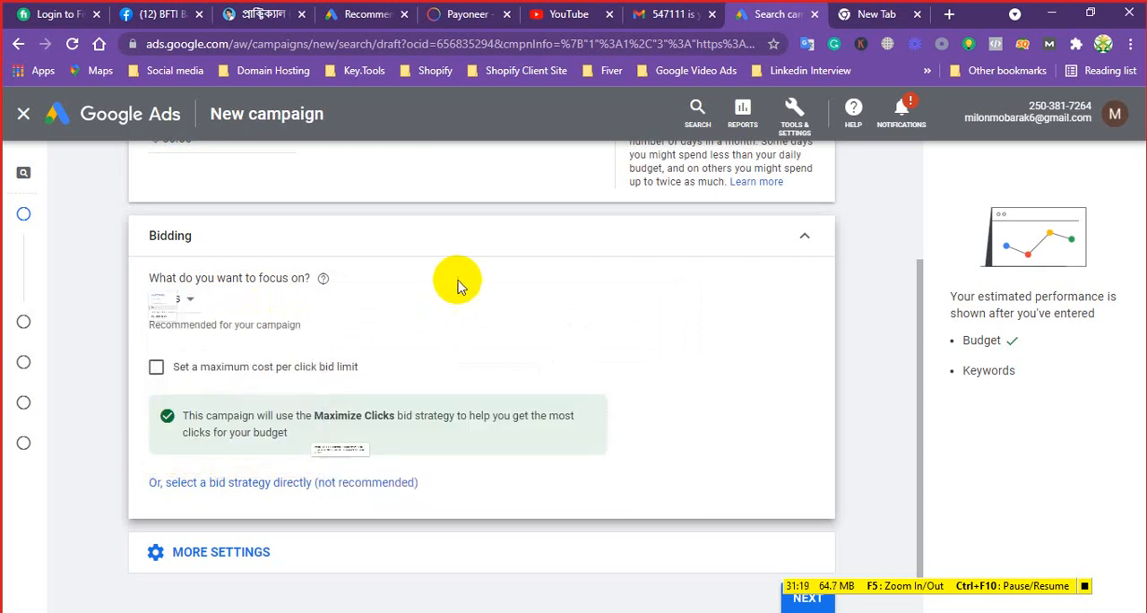
# Search Google in the separate browser tab for "best online shopping in bangladesh" and examine the top results for ads
pyautogui.click(874, 13)
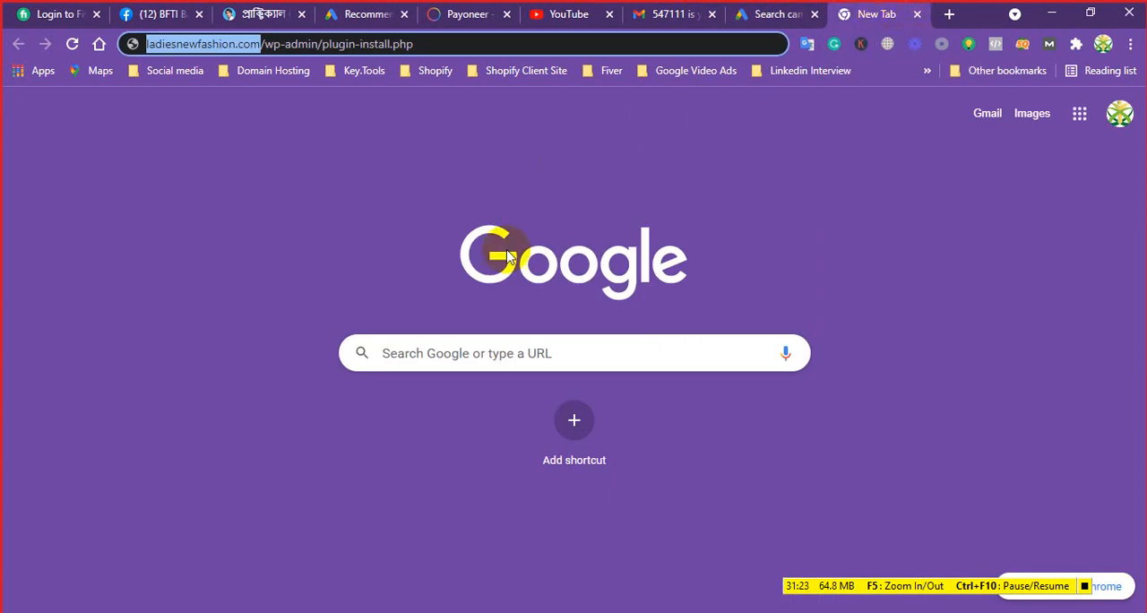
pyautogui.click(466, 359)
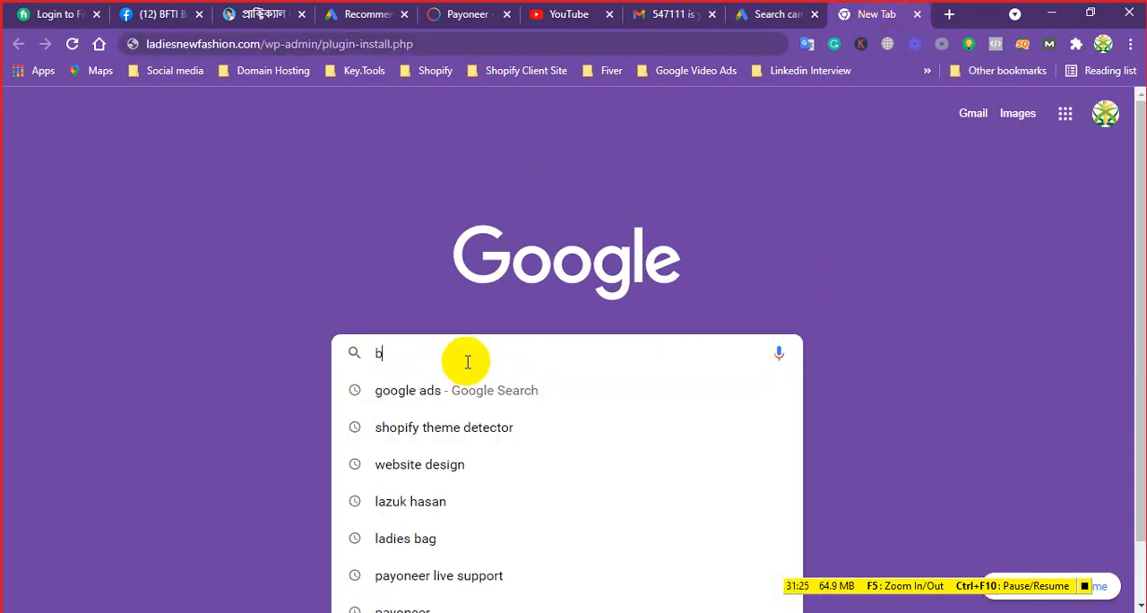
pyautogui.write('best o')
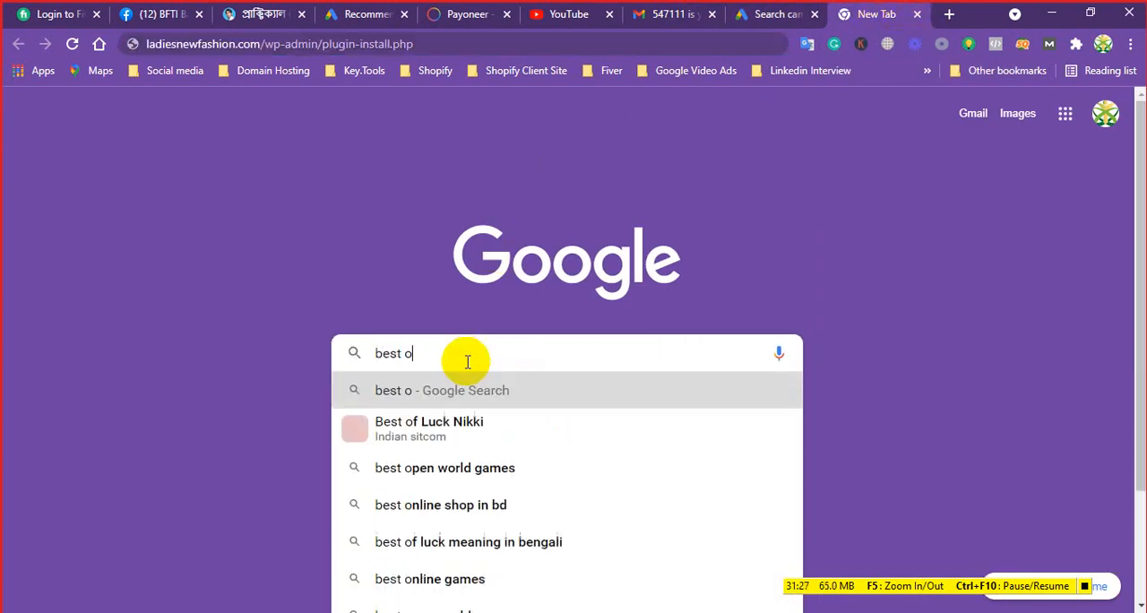
pyautogui.write('nline s')
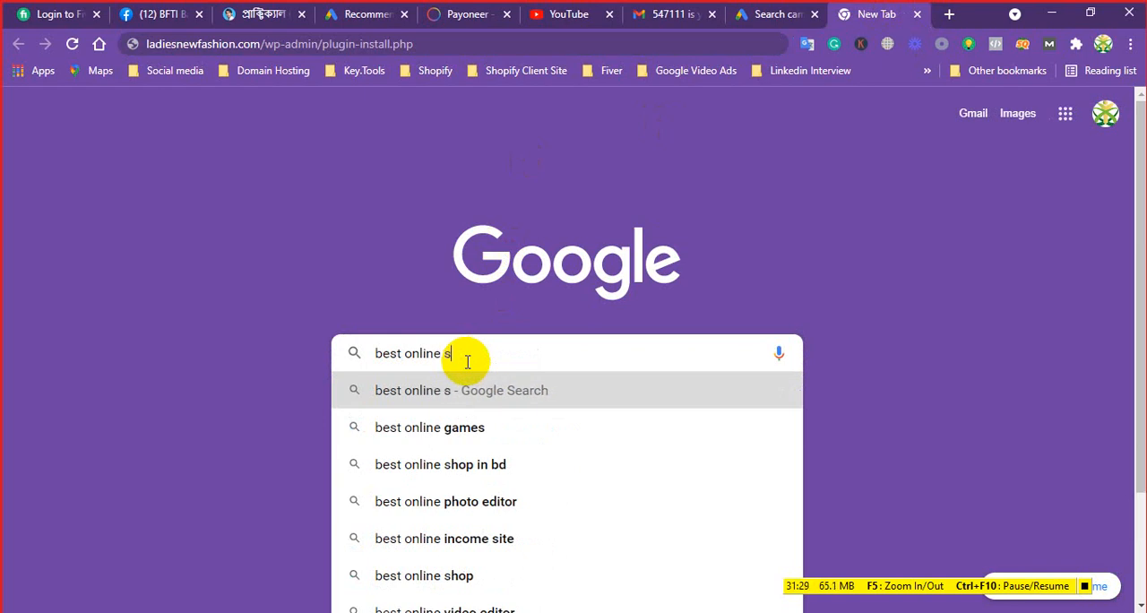
pyautogui.write('hopping ')
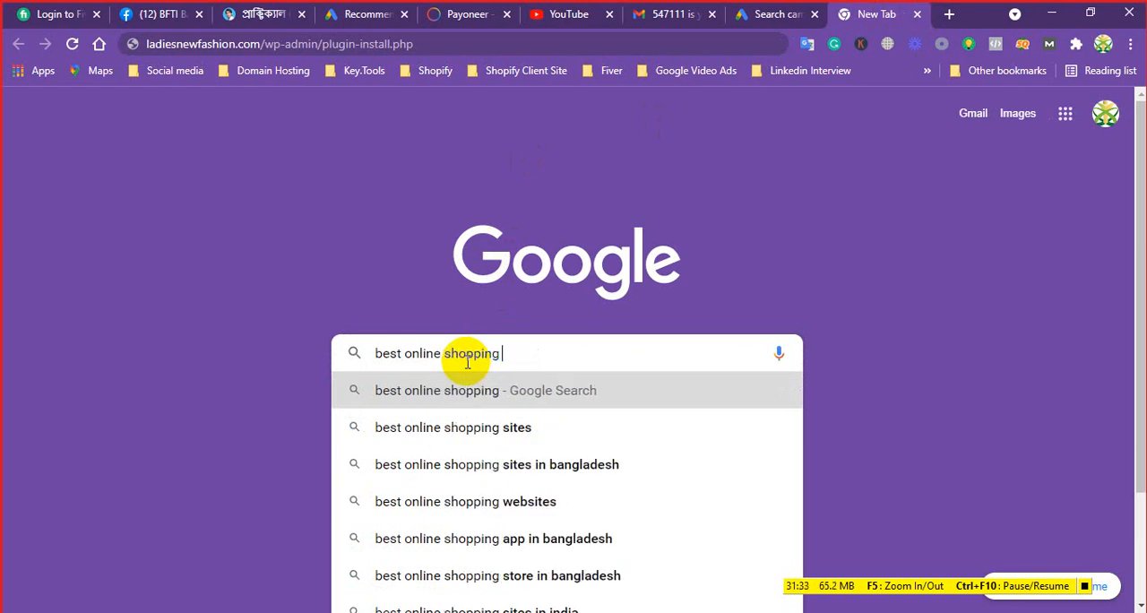
pyautogui.write('in ')
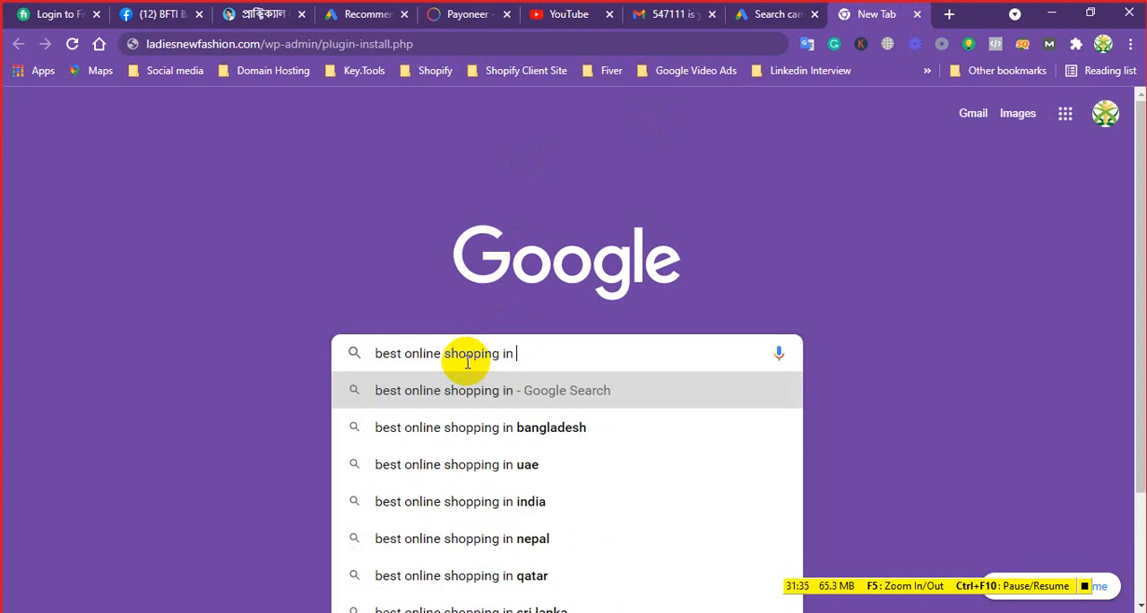
pyautogui.write('ba')
pyautogui.write('ng')
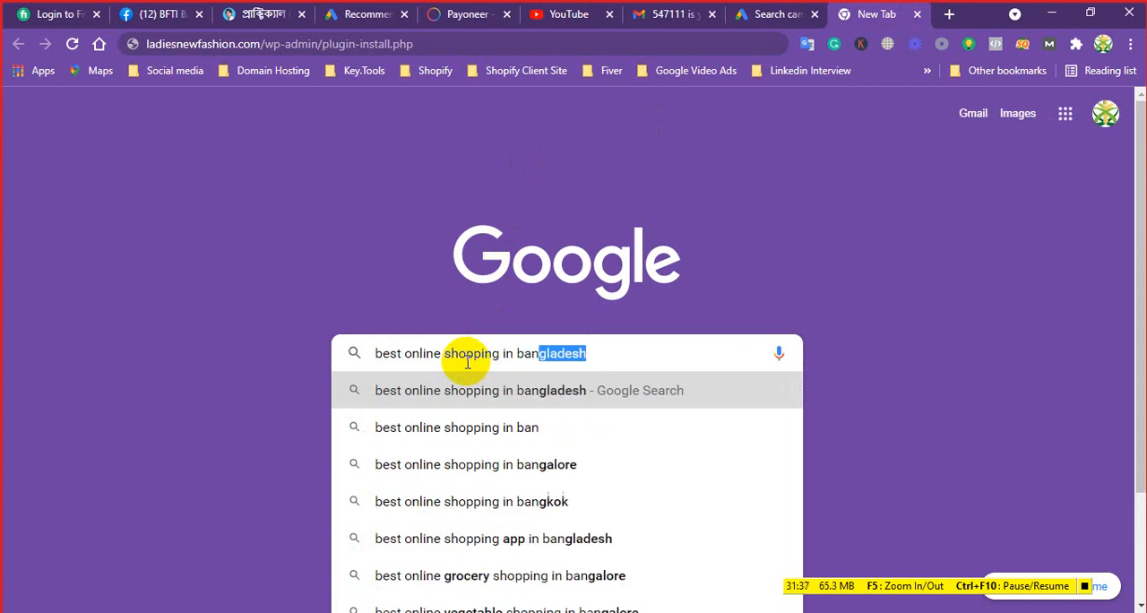
pyautogui.write('lad')
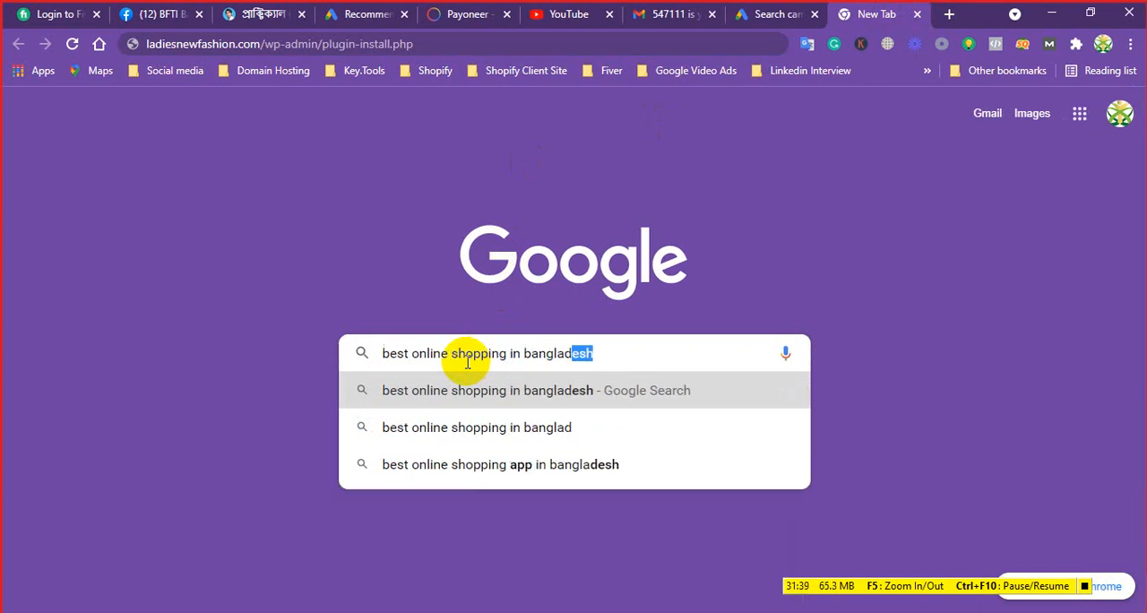
pyautogui.write('esh')
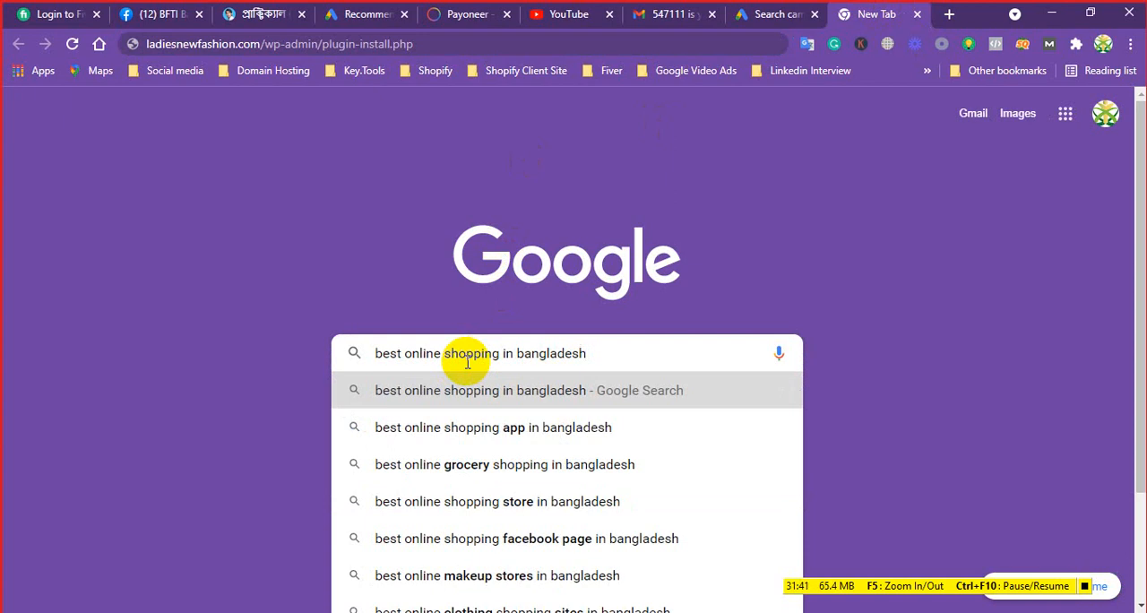
pyautogui.press('Return')
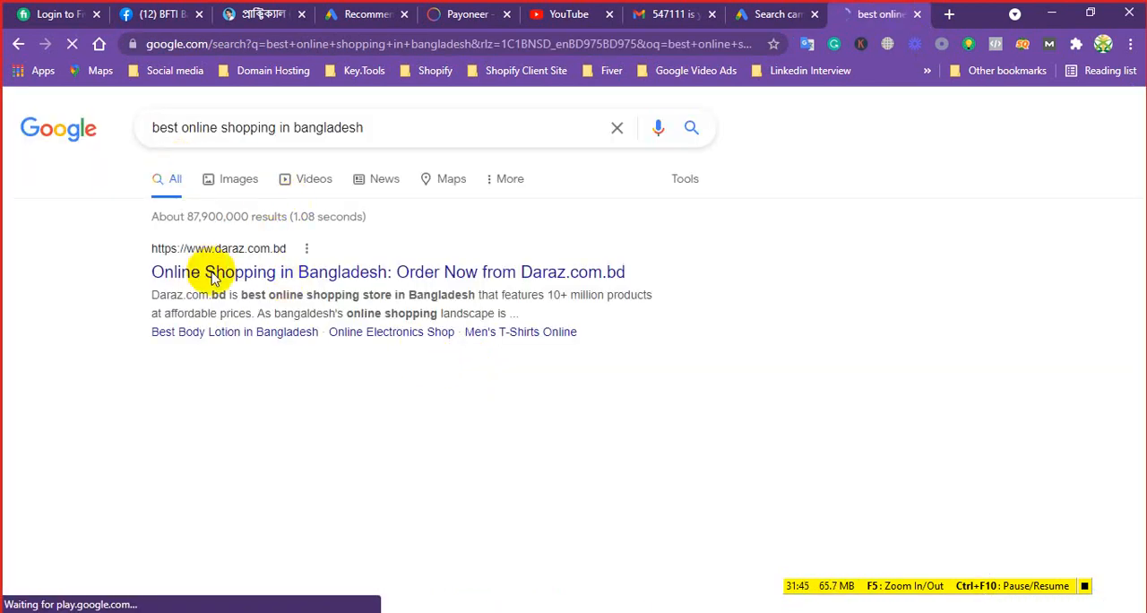
pyautogui.scroll(-1, 225, 307)
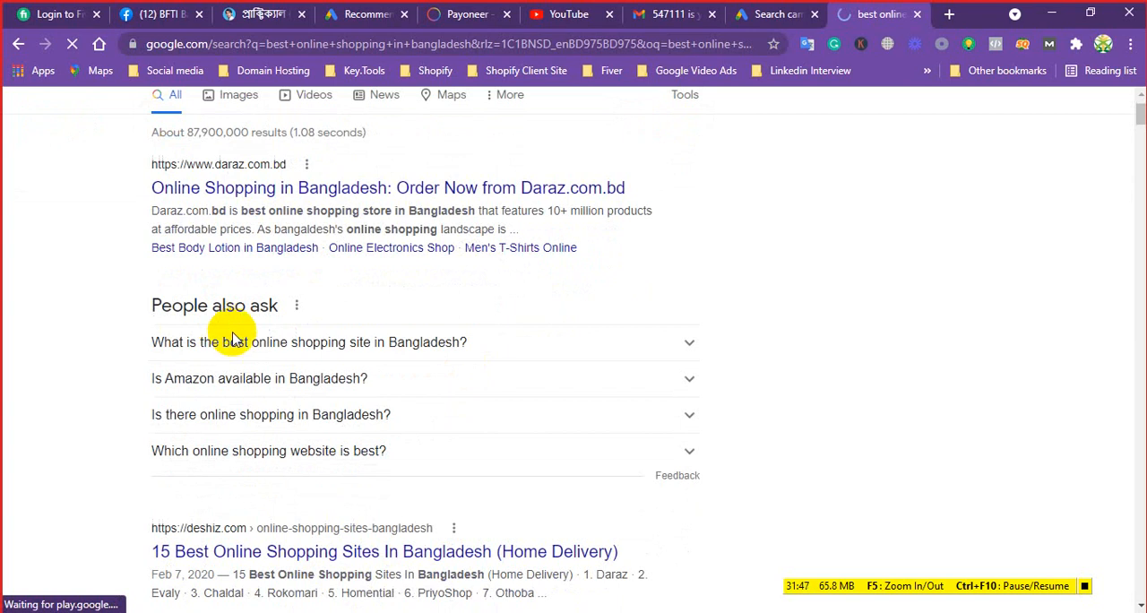
pyautogui.scroll(1, 302, 302)
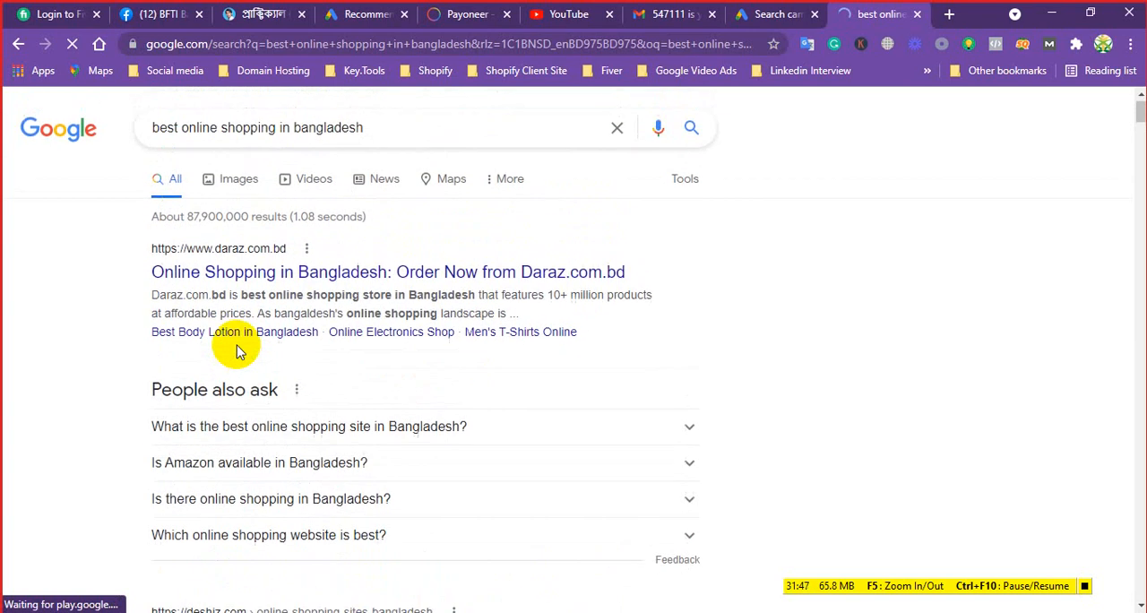
# Replace the search with "Gooogle usa" and open the Google USA result
pyautogui.click(391, 124)
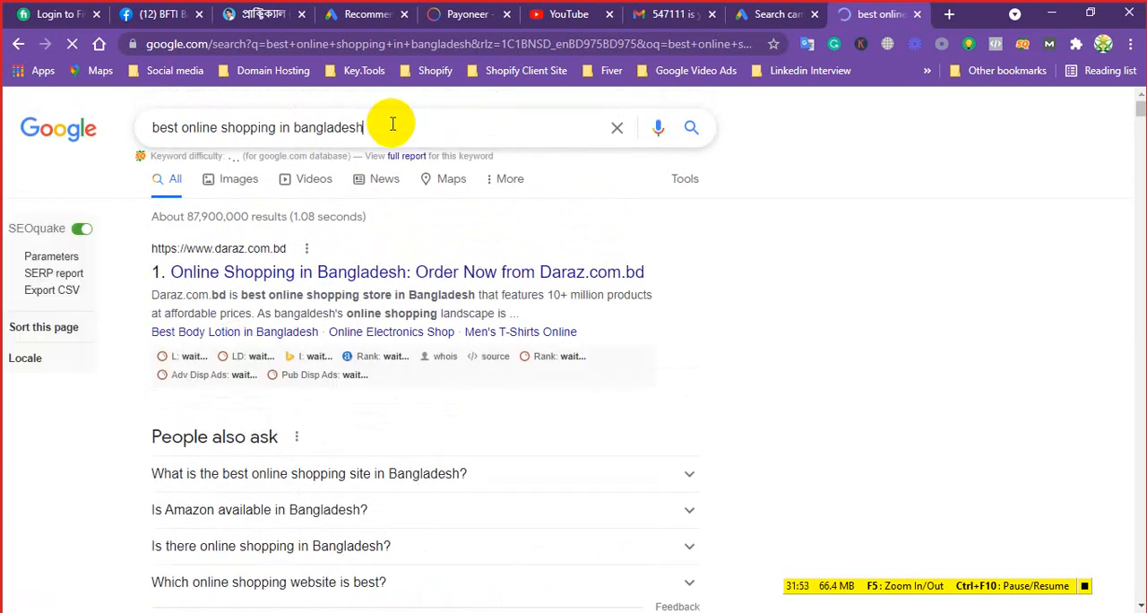
pyautogui.press('BackSpace')
pyautogui.press('BackSpace')
pyautogui.press('BackSpace')
pyautogui.press('BackSpace')
pyautogui.press('BackSpace')
pyautogui.press('BackSpace')
pyautogui.press('BackSpace')
pyautogui.press('BackSpace')
pyautogui.press('BackSpace')
pyautogui.press('BackSpace')
pyautogui.press('BackSpace')
pyautogui.press('BackSpace')
pyautogui.press('BackSpace')
pyautogui.press('BackSpace')
pyautogui.press('BackSpace')
pyautogui.press('BackSpace')
pyautogui.press('BackSpace')
pyautogui.press('BackSpace')
pyautogui.press('BackSpace')
pyautogui.press('BackSpace')
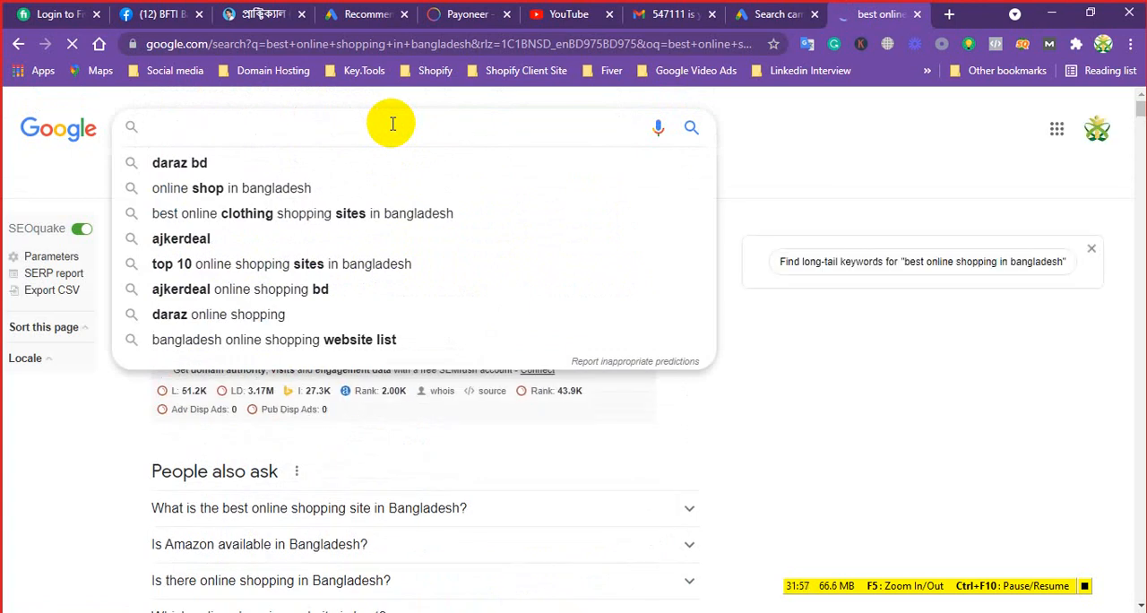
pyautogui.write('Gooogle ')
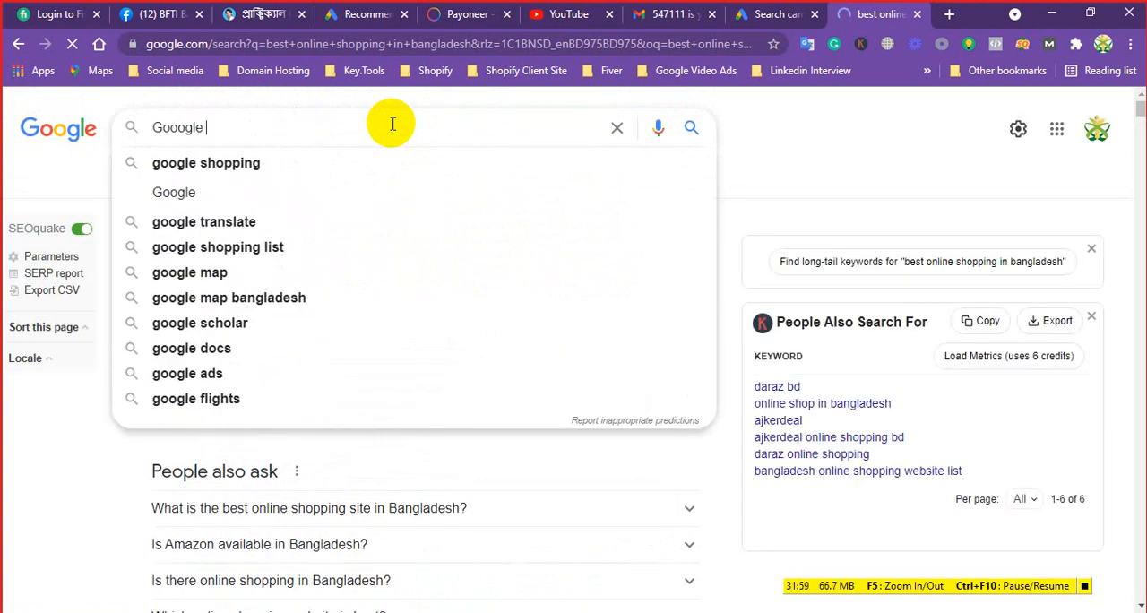
pyautogui.write('usa')
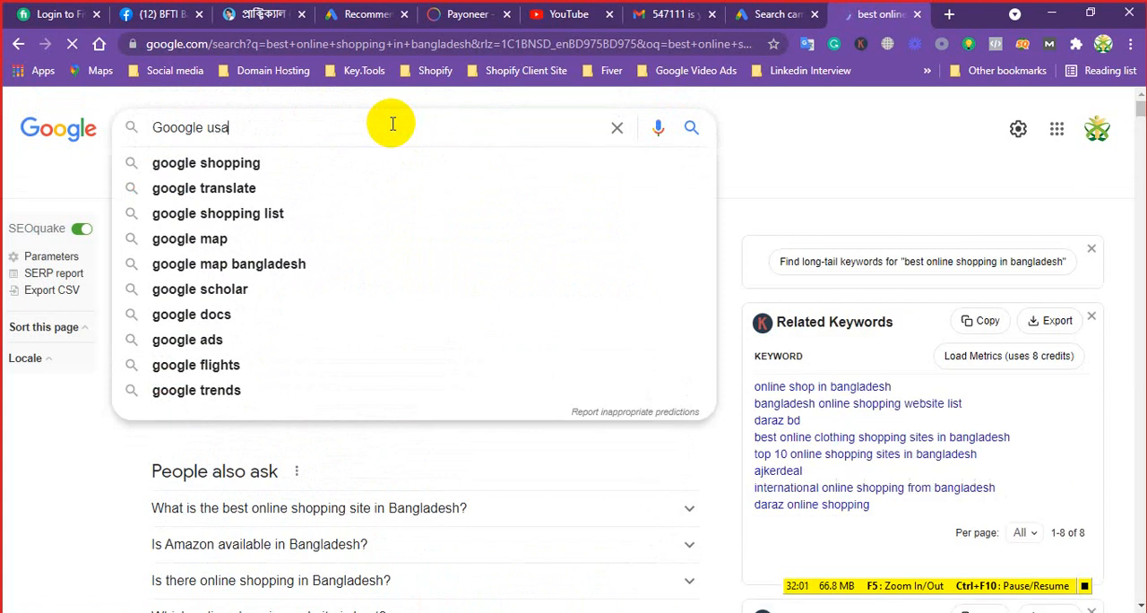
pyautogui.press('Return')
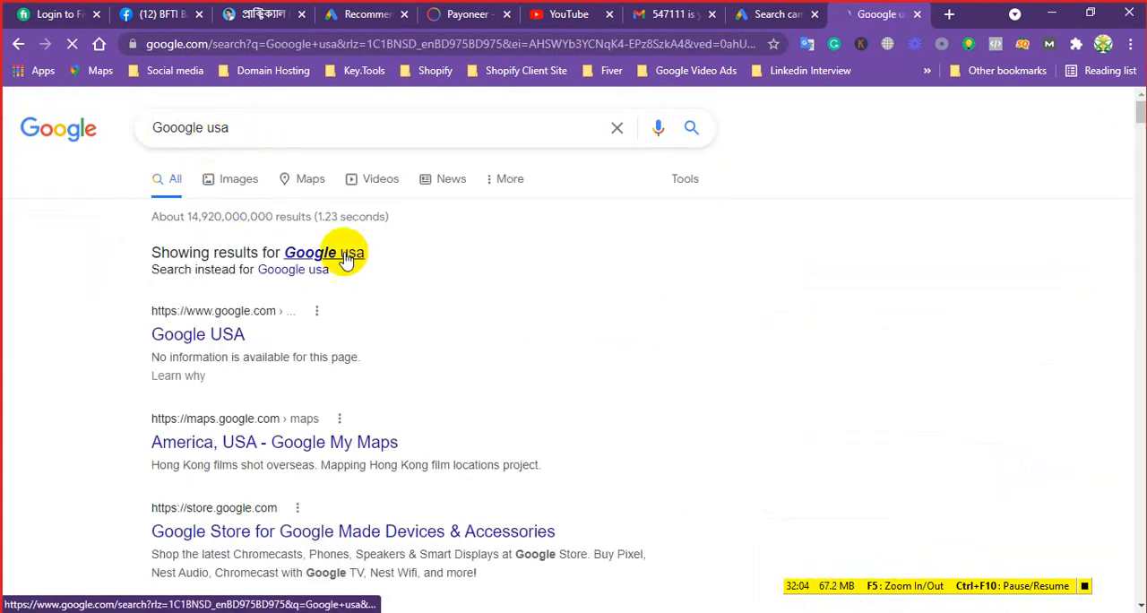
pyautogui.click(215, 339)
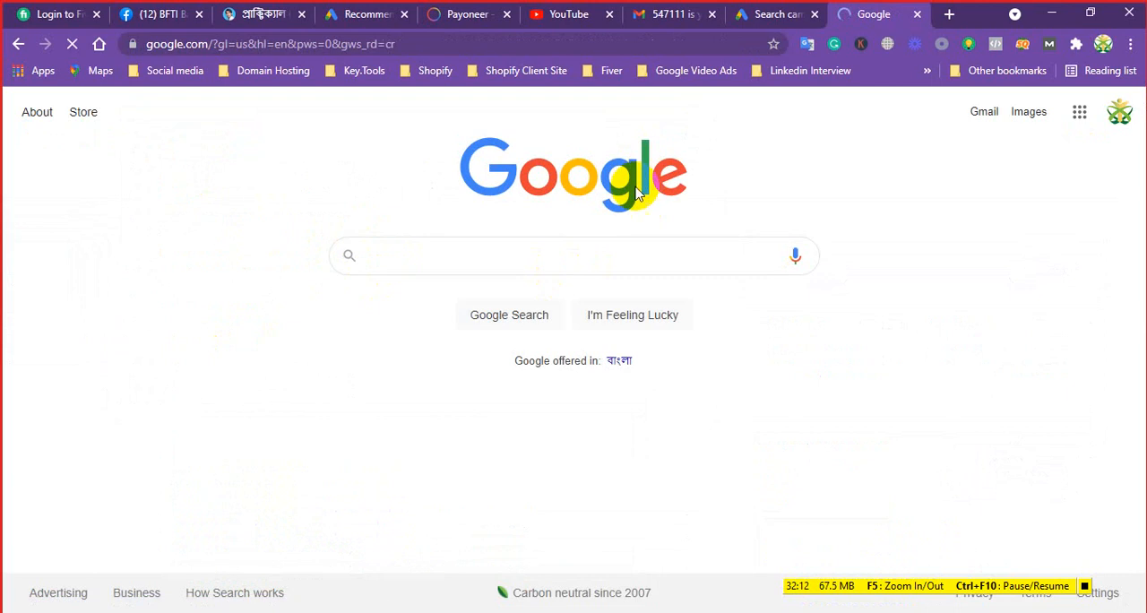
# Search the US version of Google for "Best online shopping in California"
pyautogui.click(515, 268)
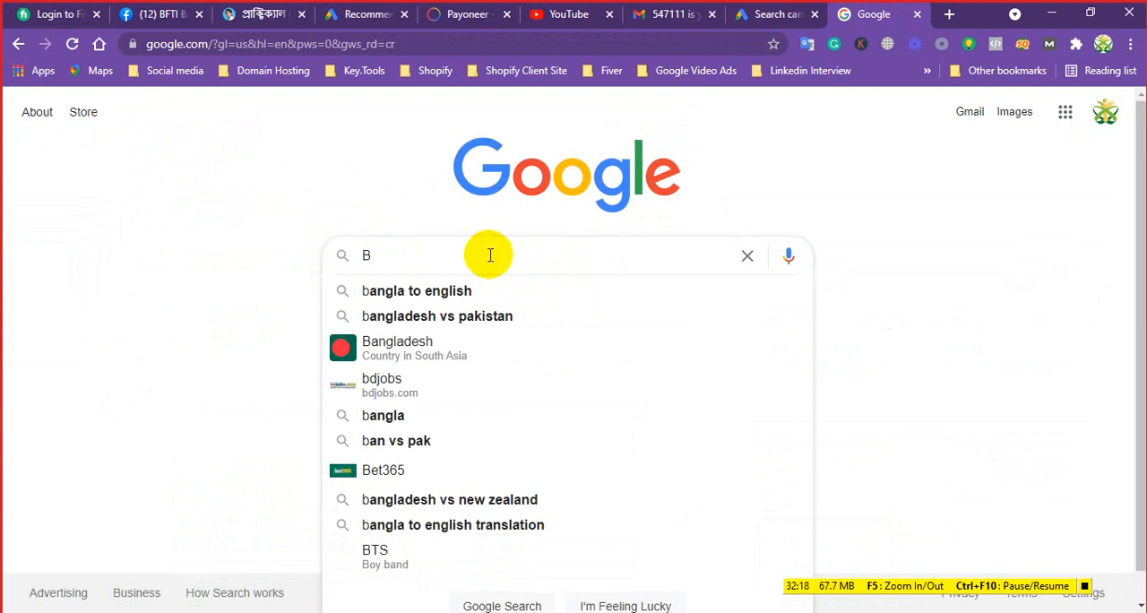
pyautogui.write('st')
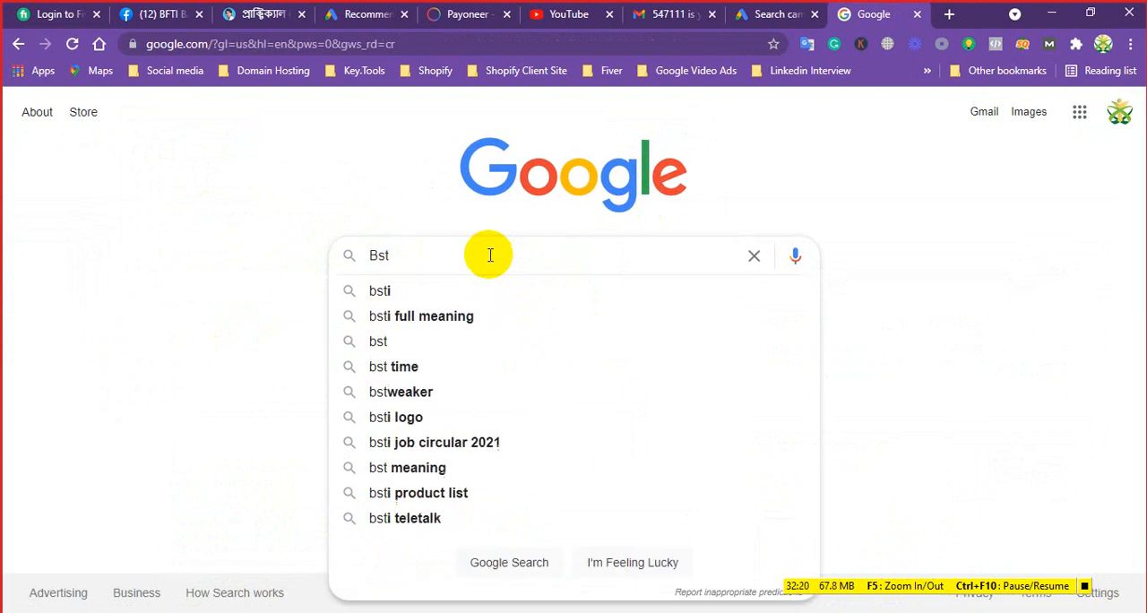
pyautogui.press('BackSpace')
pyautogui.press('BackSpace')
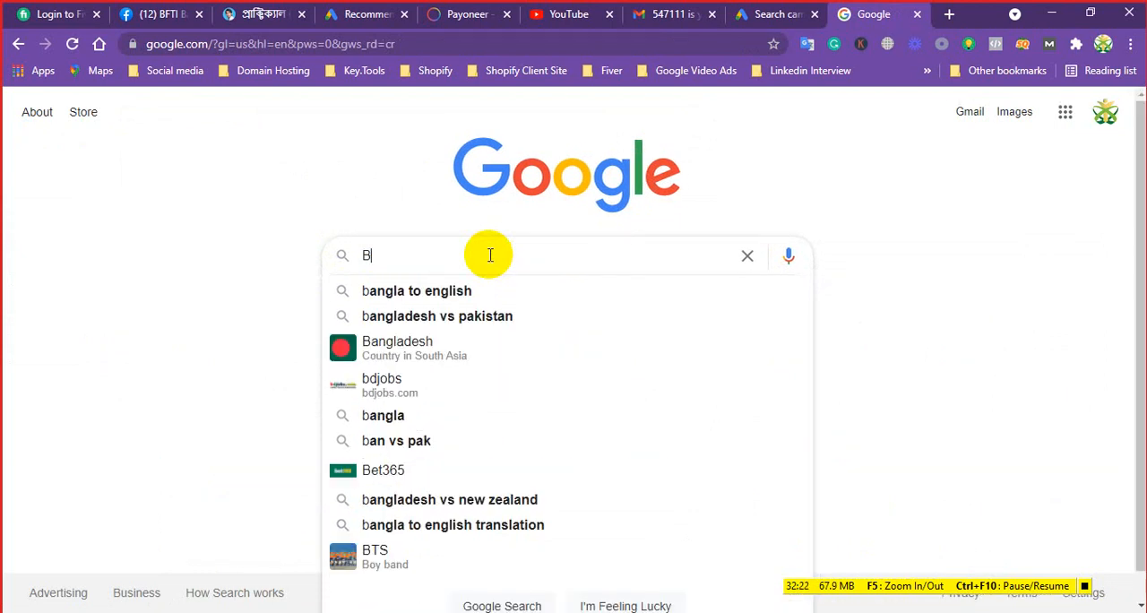
pyautogui.write('est ')
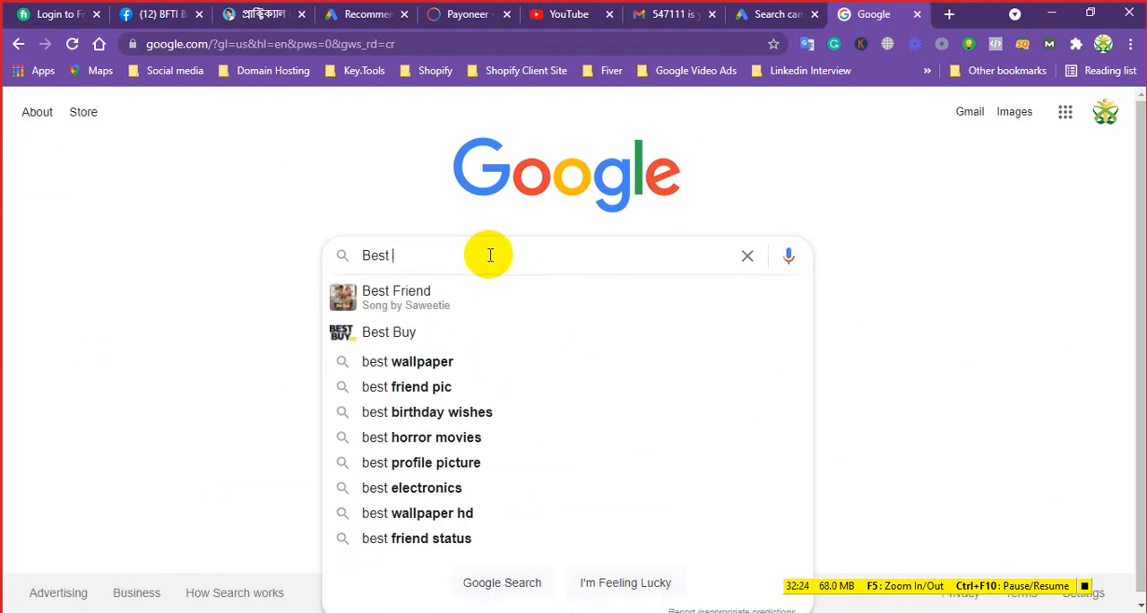
pyautogui.write('online ')
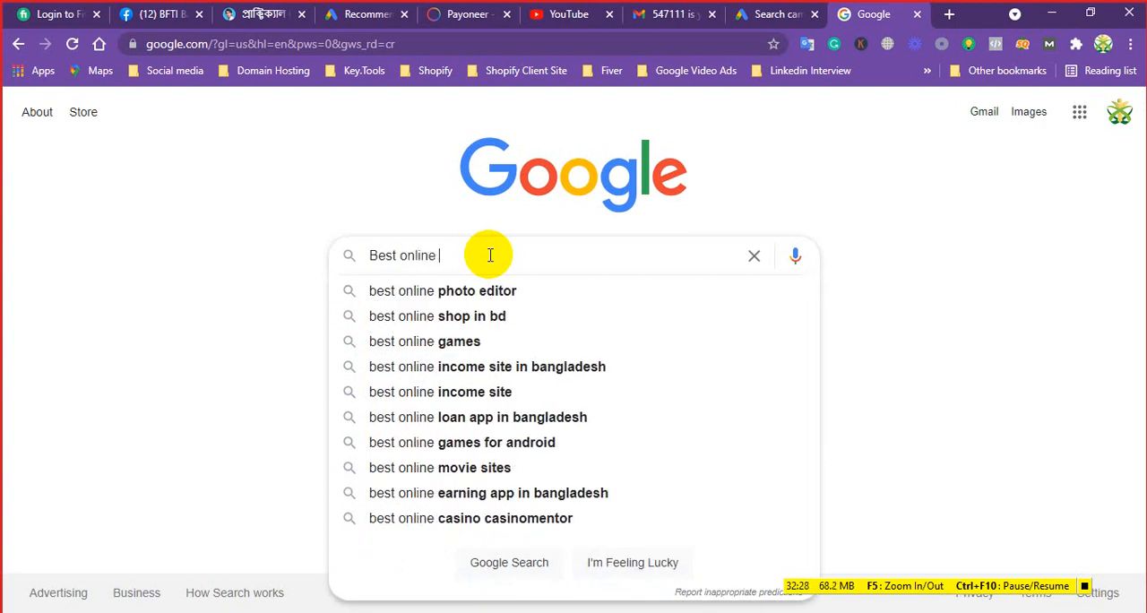
pyautogui.write('sh')
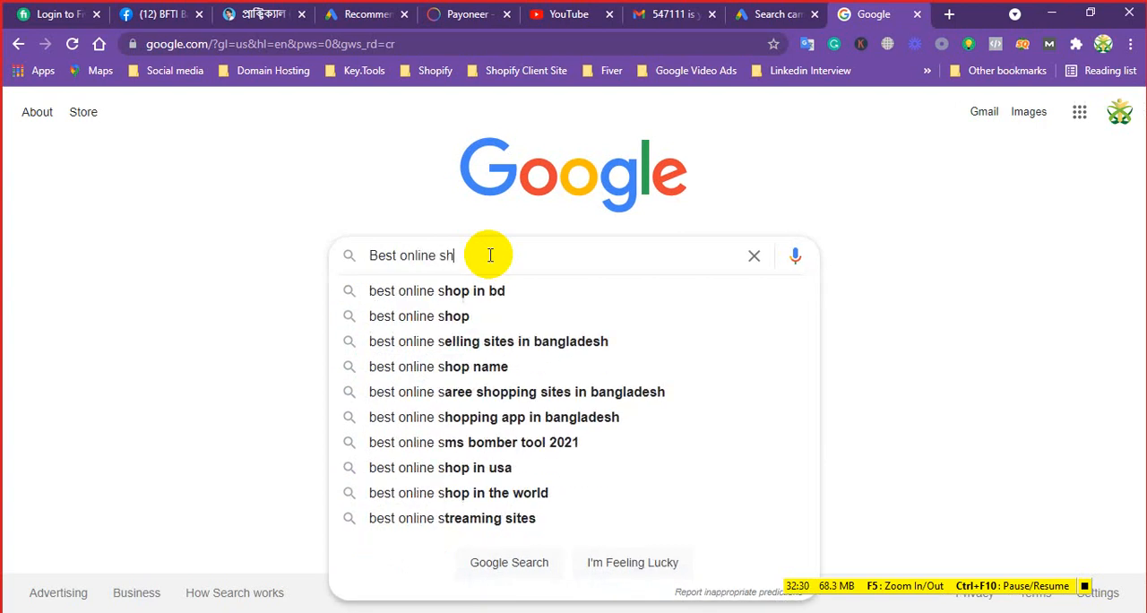
pyautogui.write('opping')
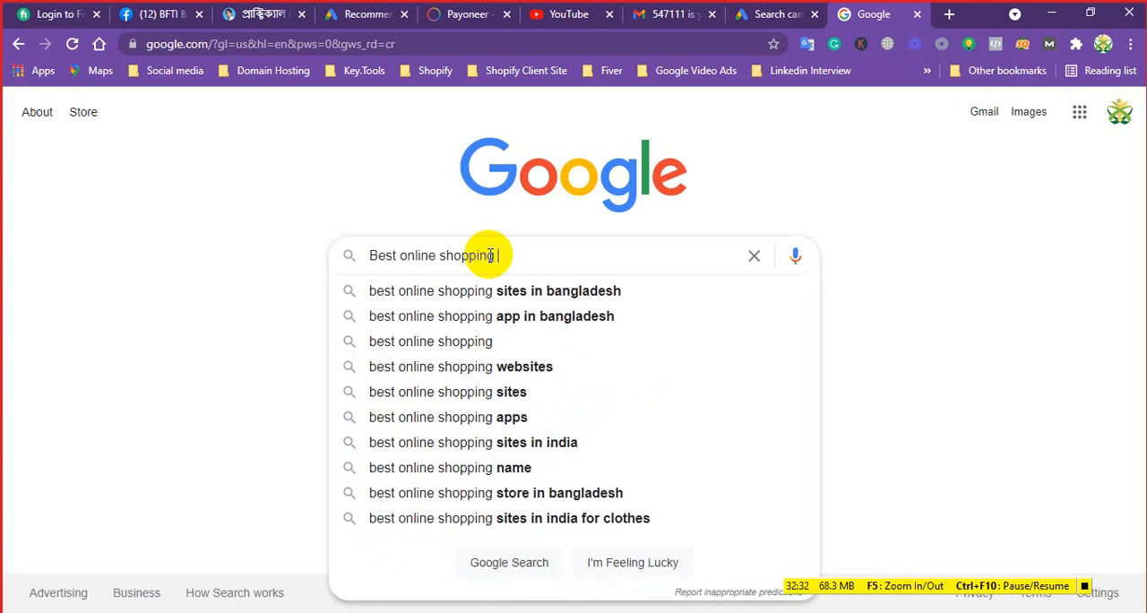
pyautogui.write(' in ')
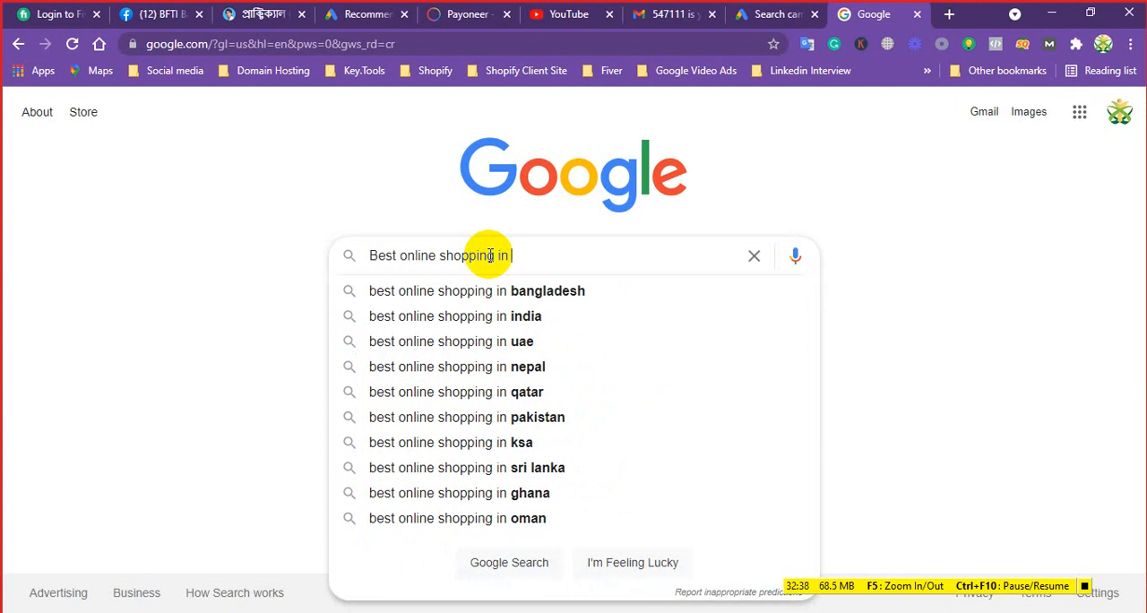
pyautogui.write('Ca')
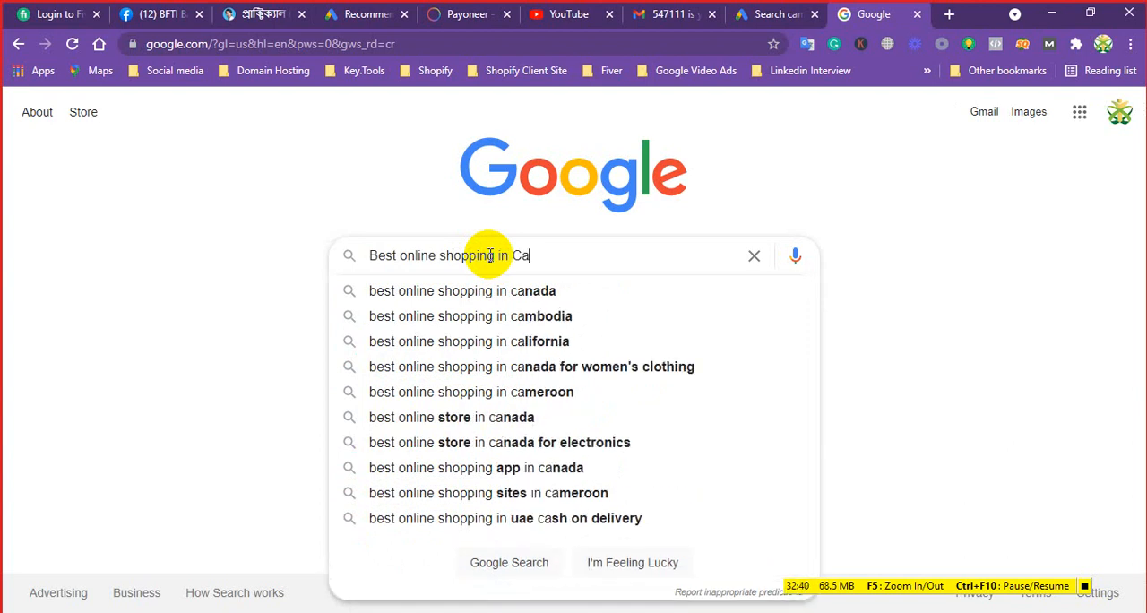
pyautogui.write('lifor')
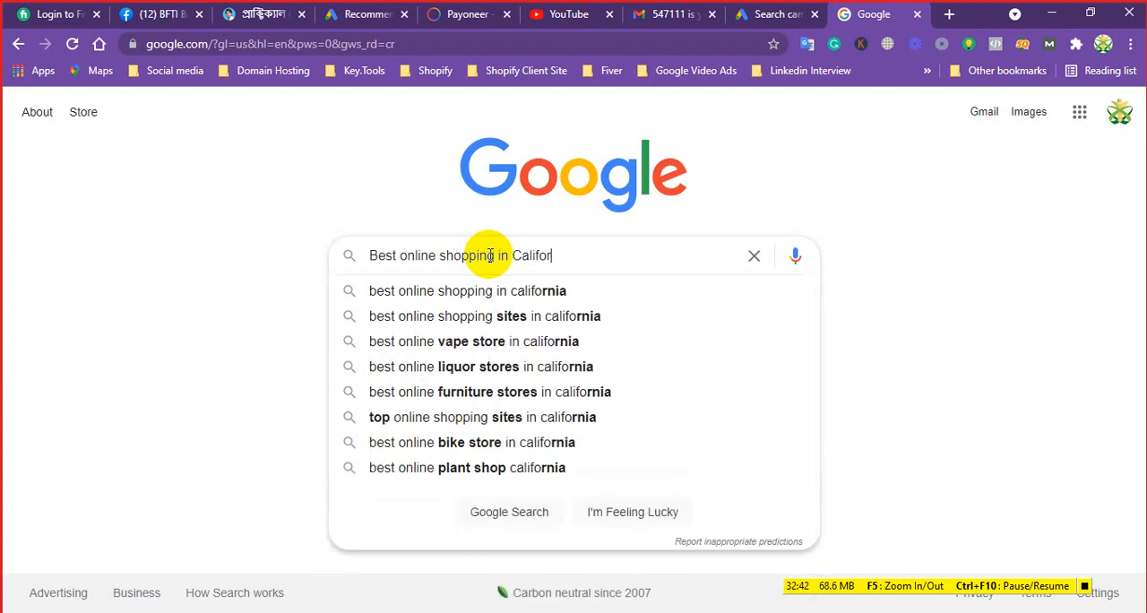
pyautogui.write('nia')
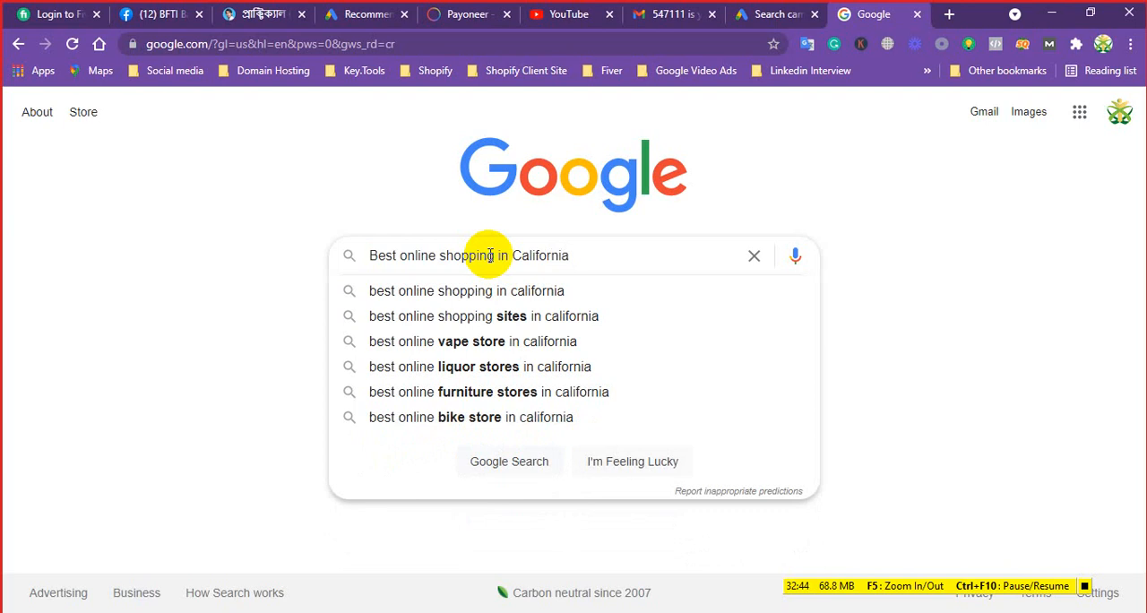
pyautogui.press('Return')
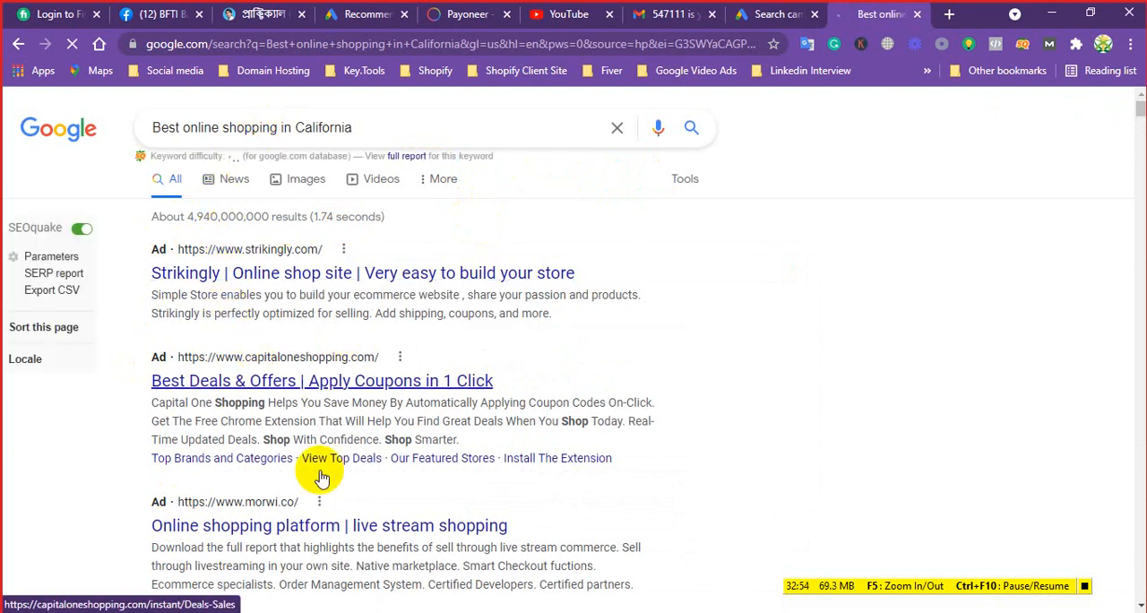
# Examine the ads above the organic search results and open the Strikingly ad
pyautogui.scroll(-2, 381, 336)
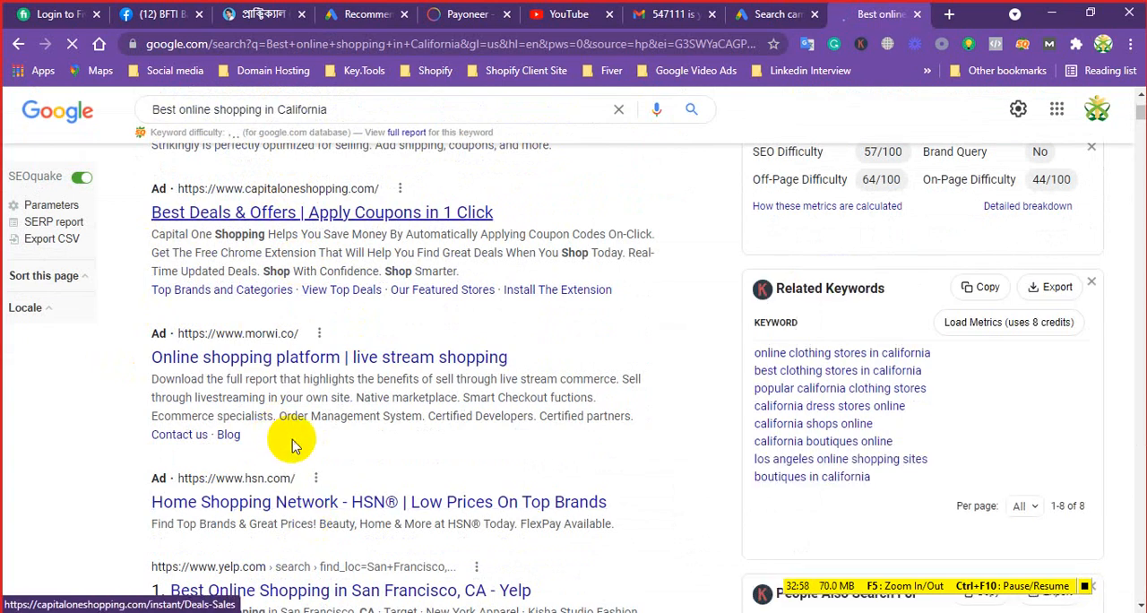
pyautogui.scroll(2, 302, 359)
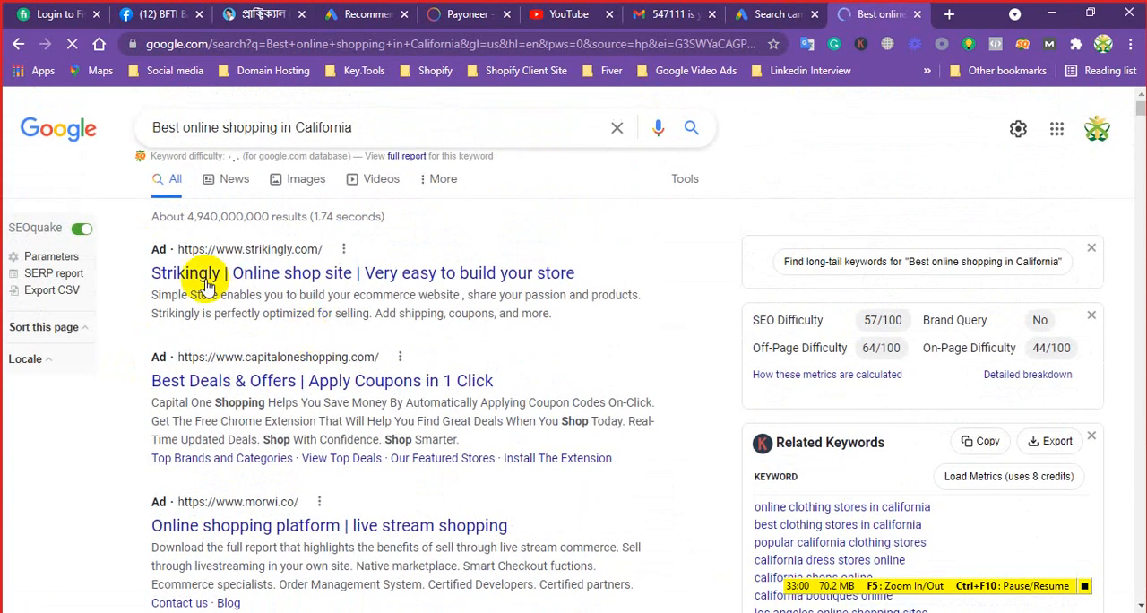
pyautogui.click(251, 278)
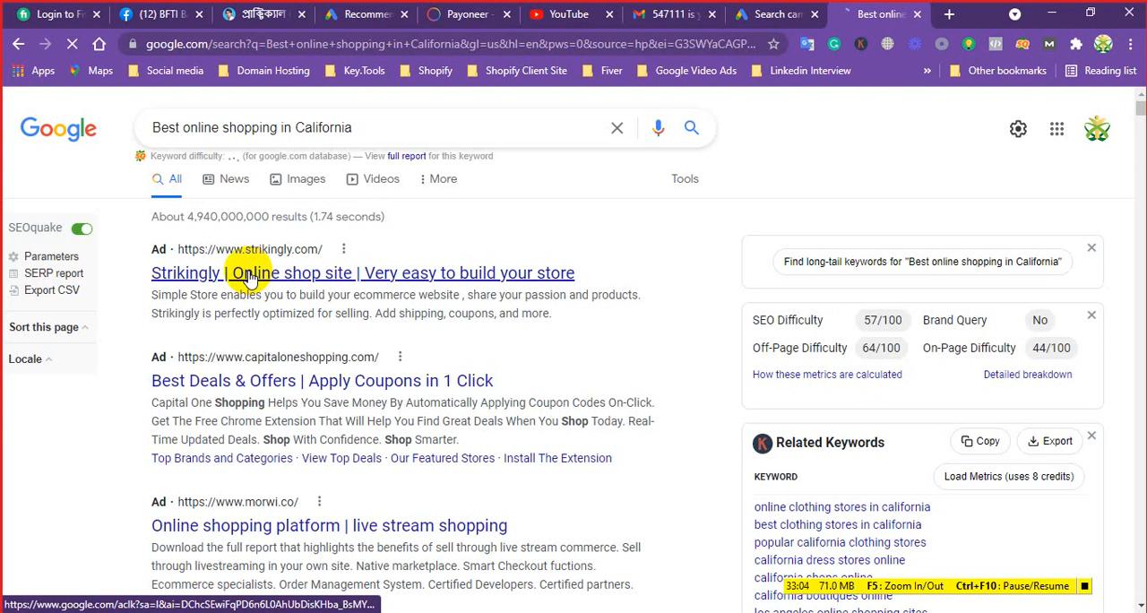
# Return to the Google Ads campaign draft and switch Bidding to direct selection of a bid strategy
pyautogui.click(782, 14)
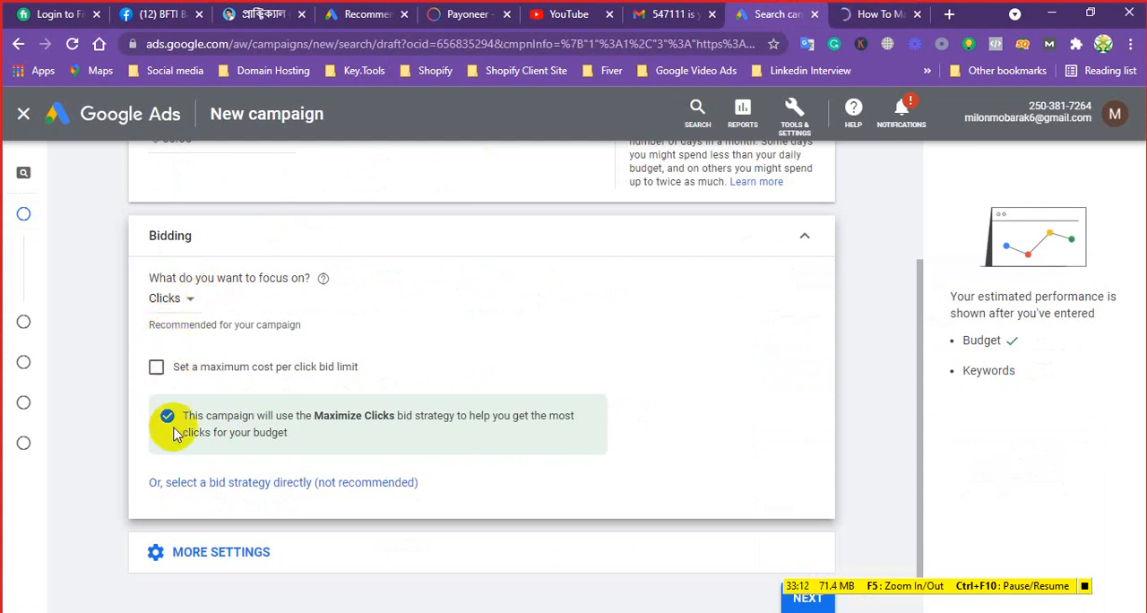
pyautogui.click(283, 485)
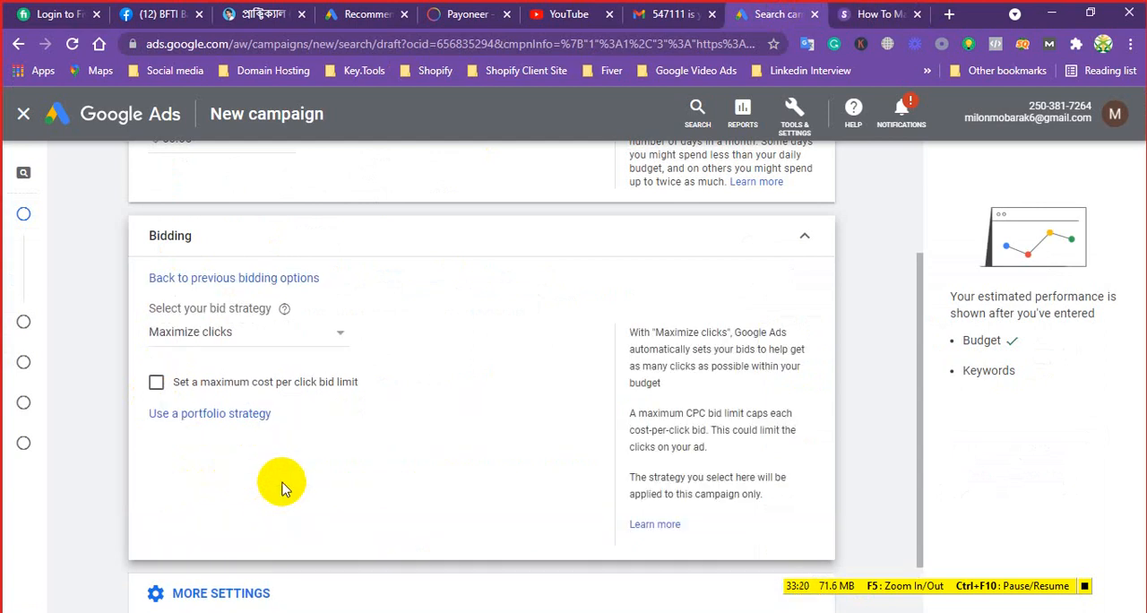
# Switch the campaign's bid strategy to Manual CPC and back to Maximize clicks
pyautogui.click(338, 338)
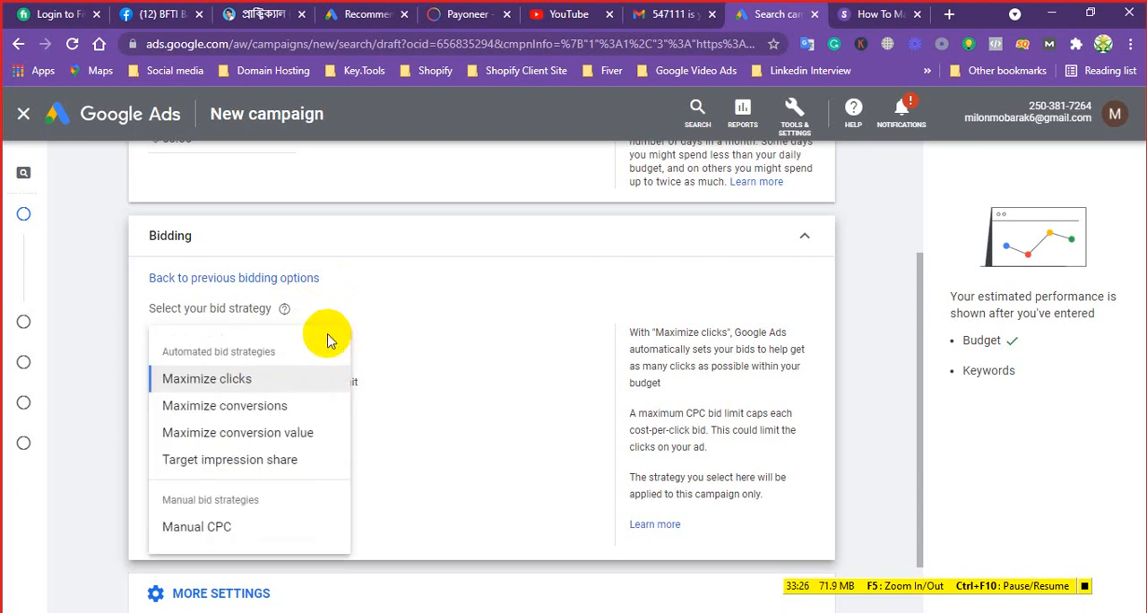
pyautogui.click(205, 532)
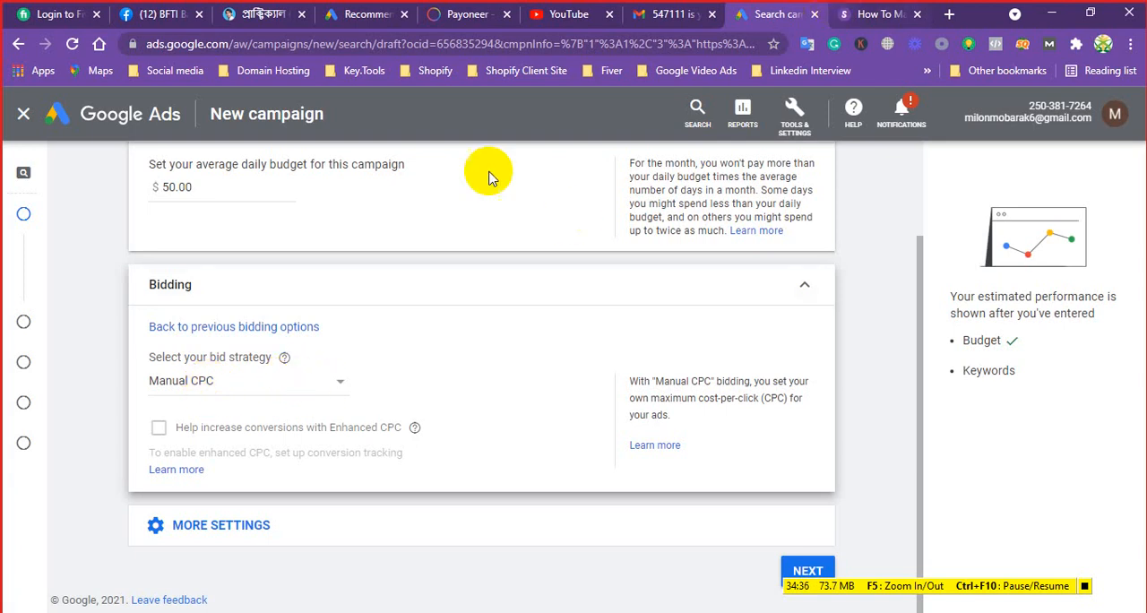
pyautogui.click(334, 384)
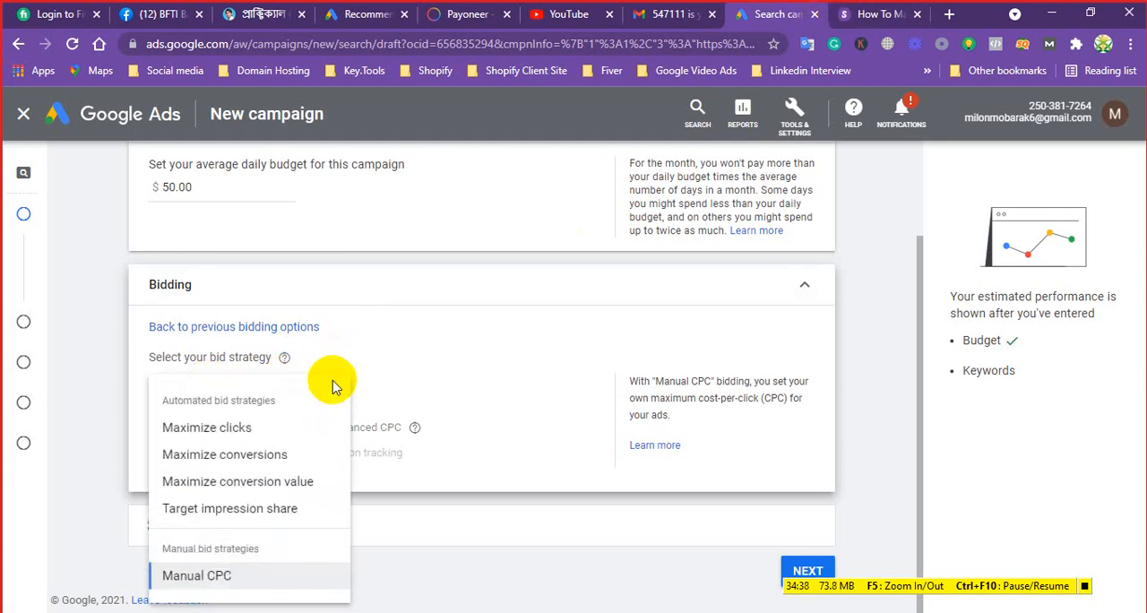
pyautogui.click(203, 433)
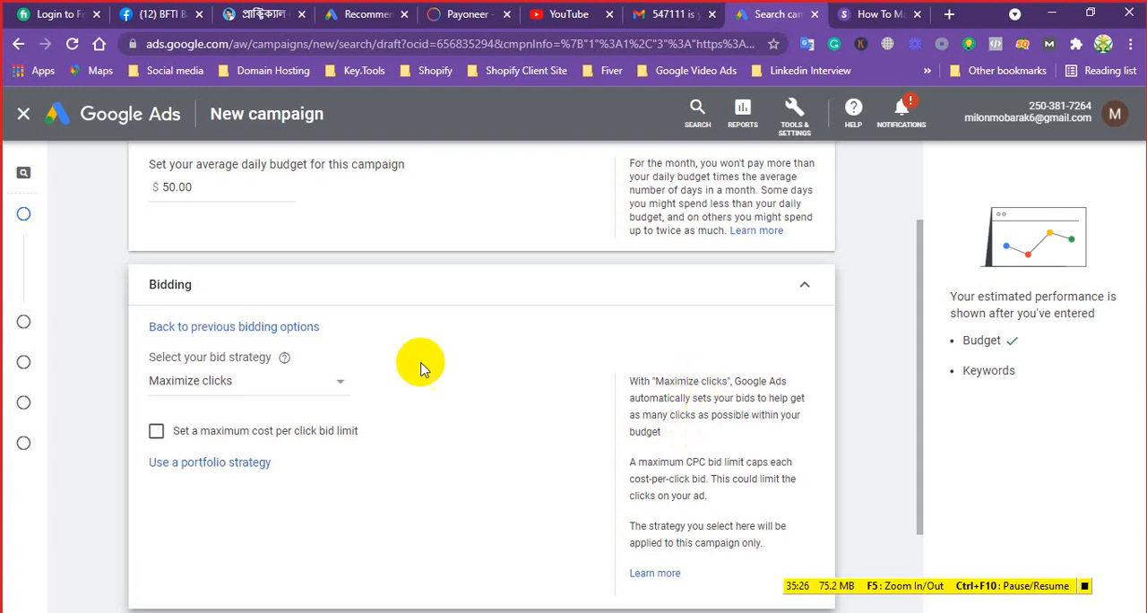
# Try Maximize conversions and Maximize conversion value as the campaign's bid strategy
pyautogui.click(340, 384)
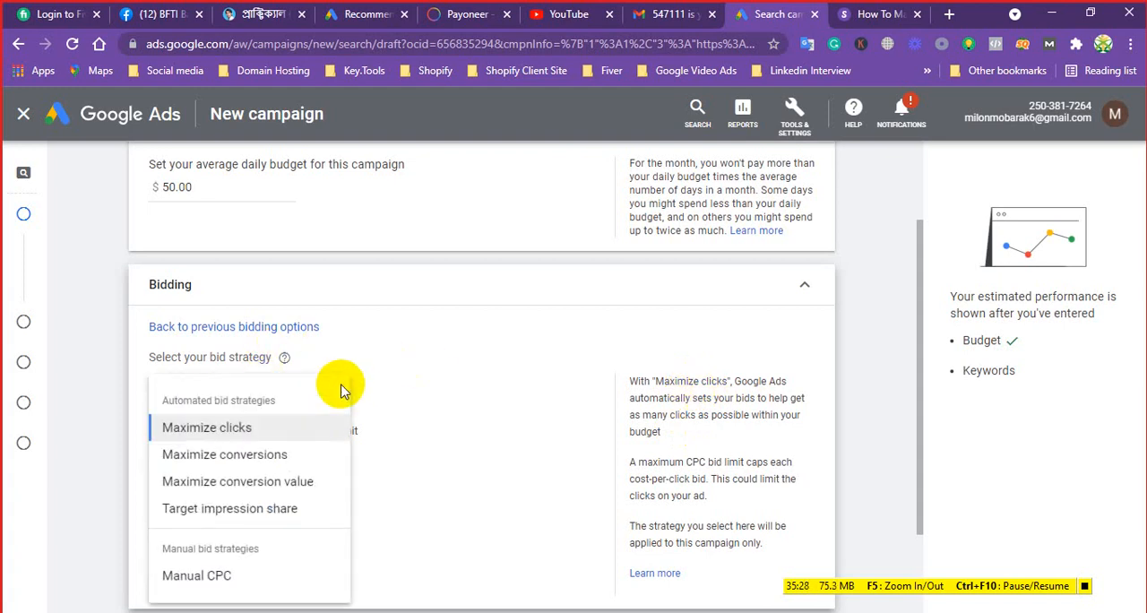
pyautogui.click(260, 454)
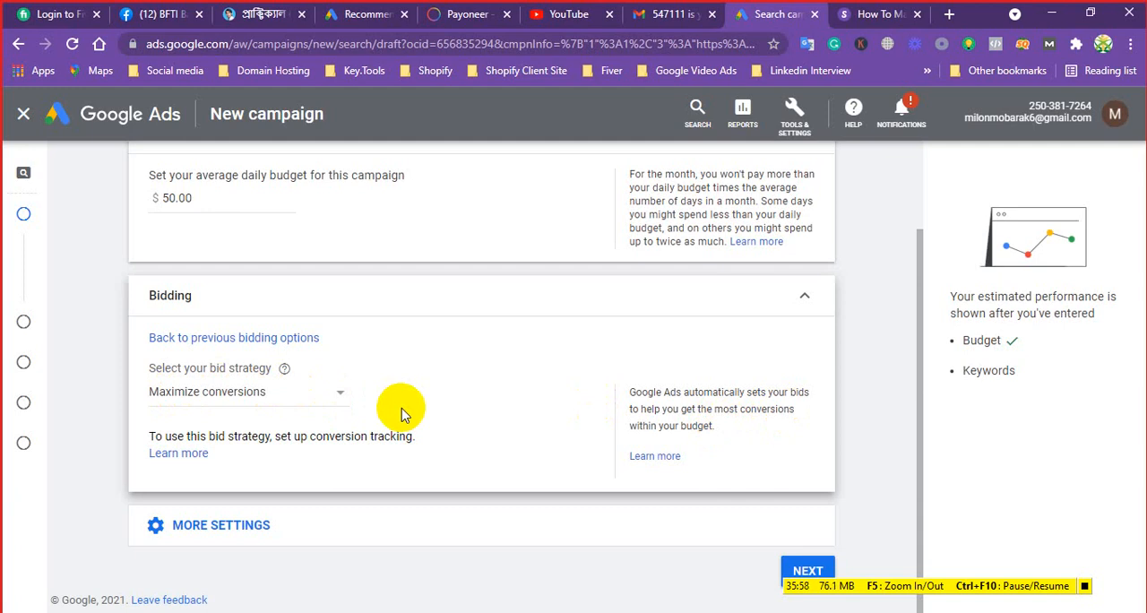
pyautogui.click(341, 395)
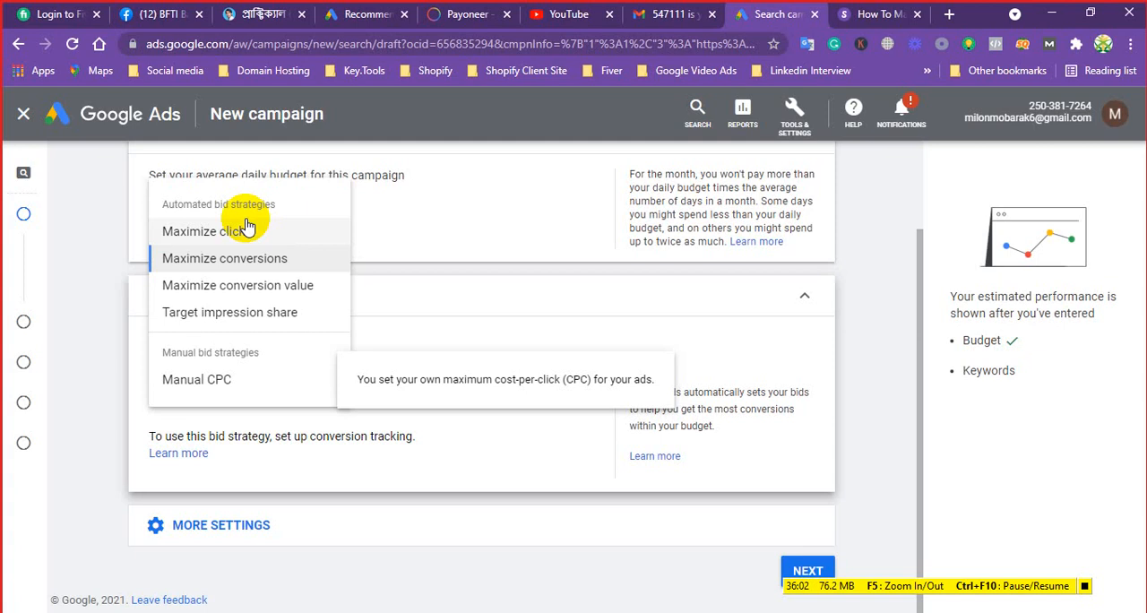
pyautogui.click(268, 289)
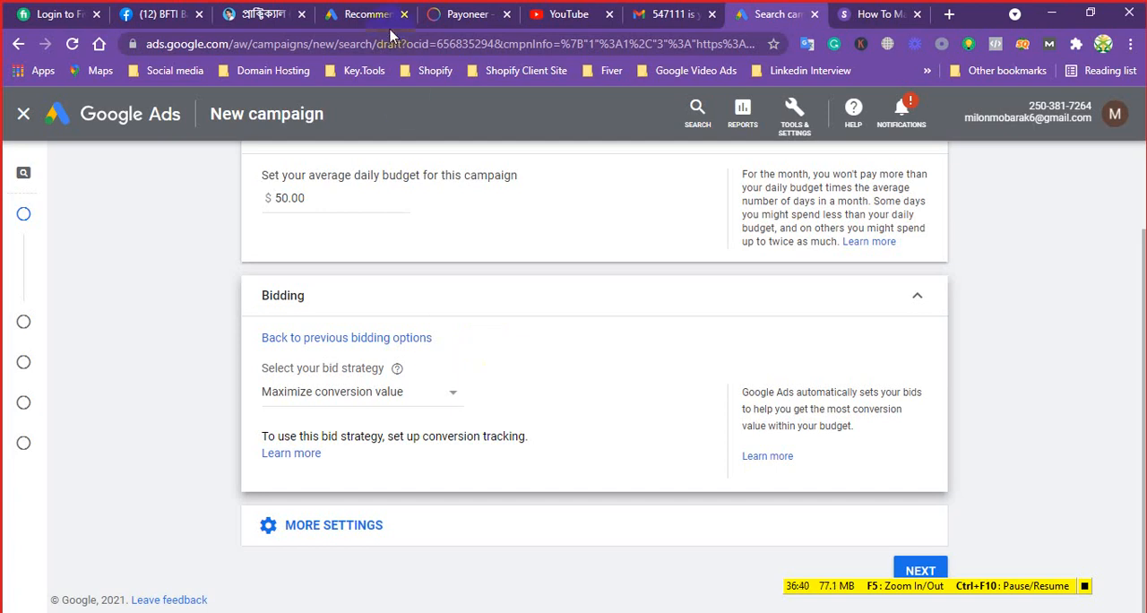
# Set the campaign's bid strategy to Target impression share
pyautogui.click(451, 397)
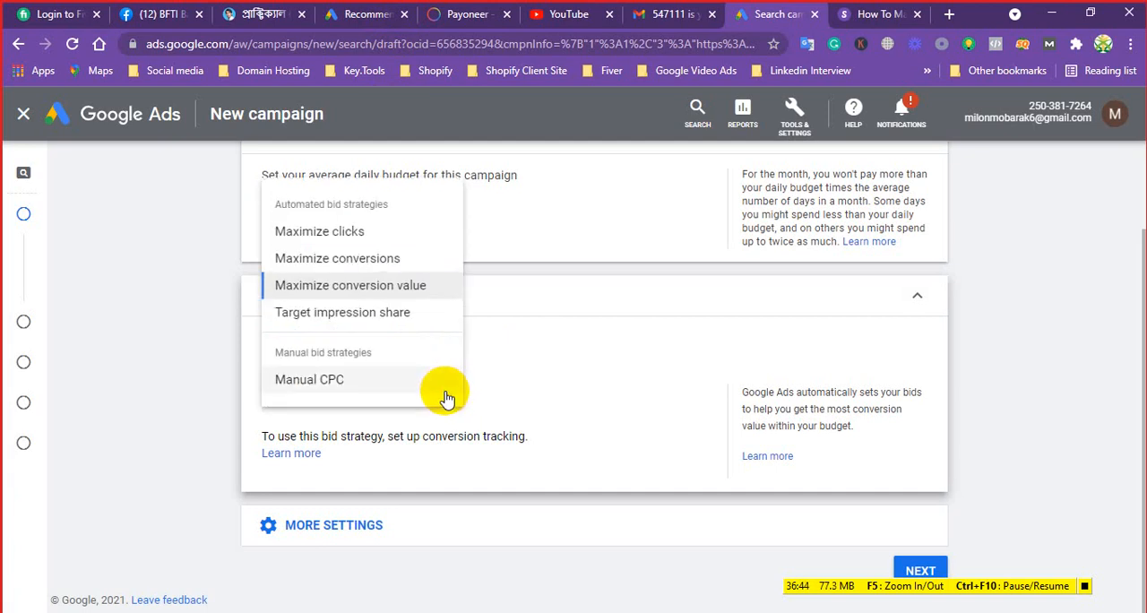
pyautogui.click(352, 314)
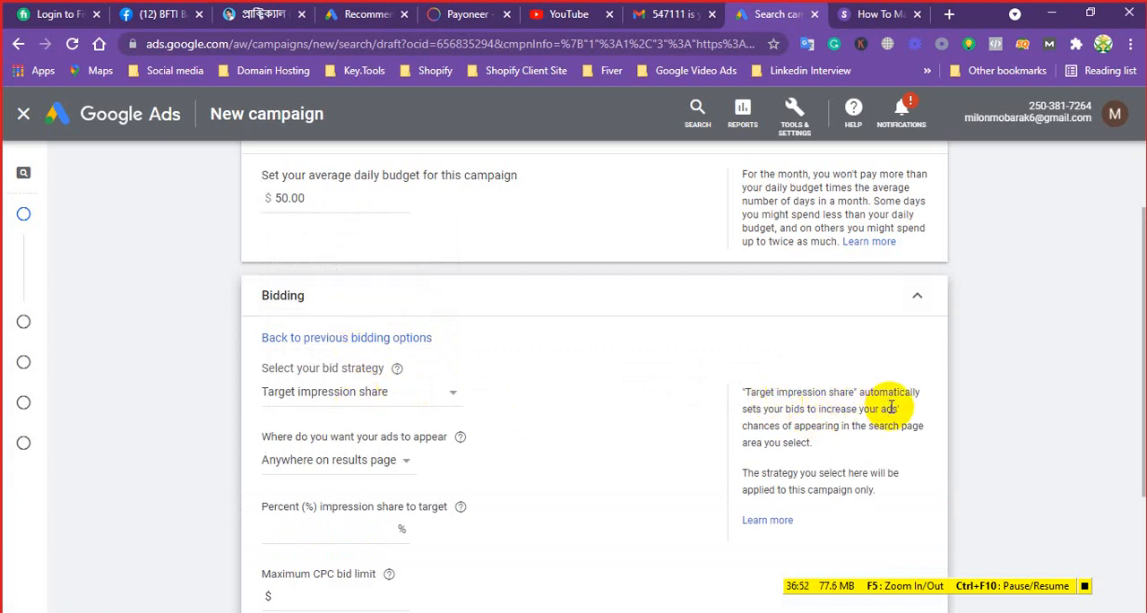
# Go back from the Strikingly page to its search results, examine the ad positions, and return to the campaign draft
pyautogui.click(876, 14)
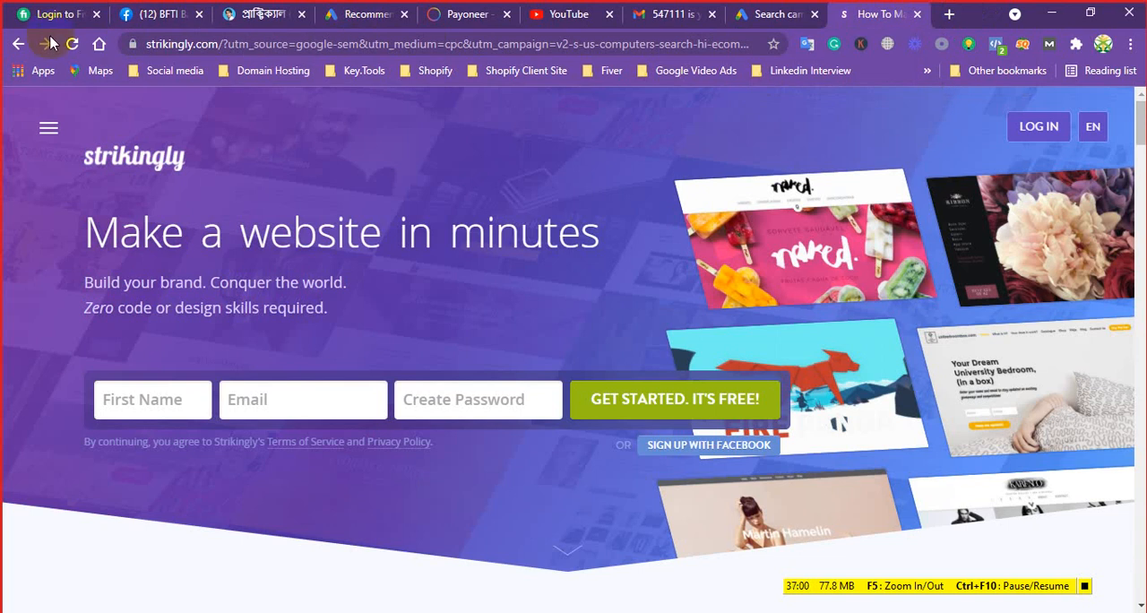
pyautogui.click(13, 44)
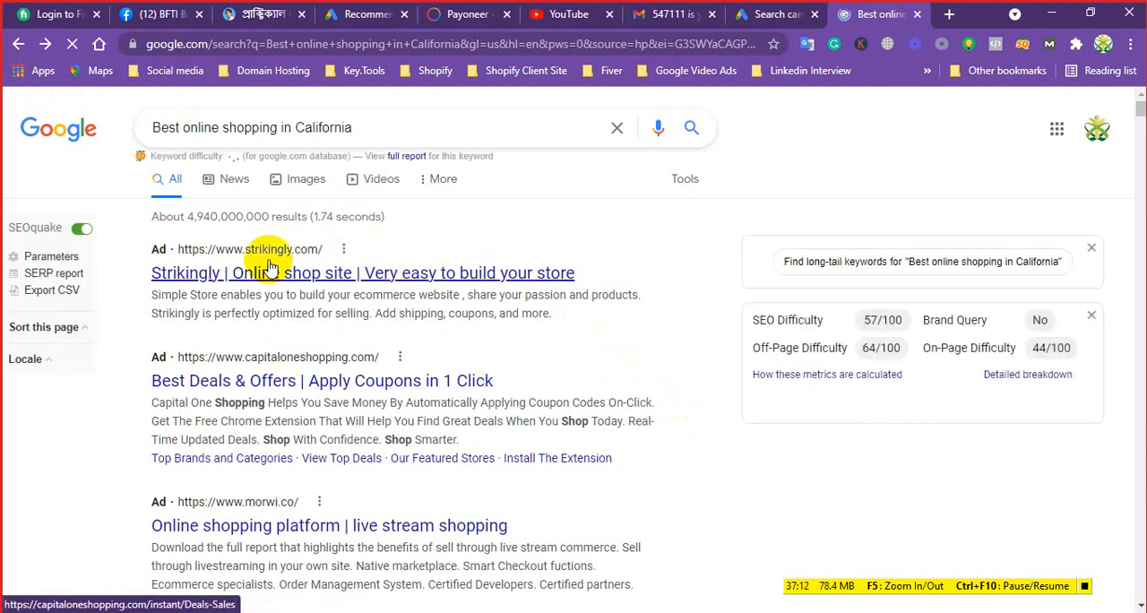
pyautogui.click(751, 15)
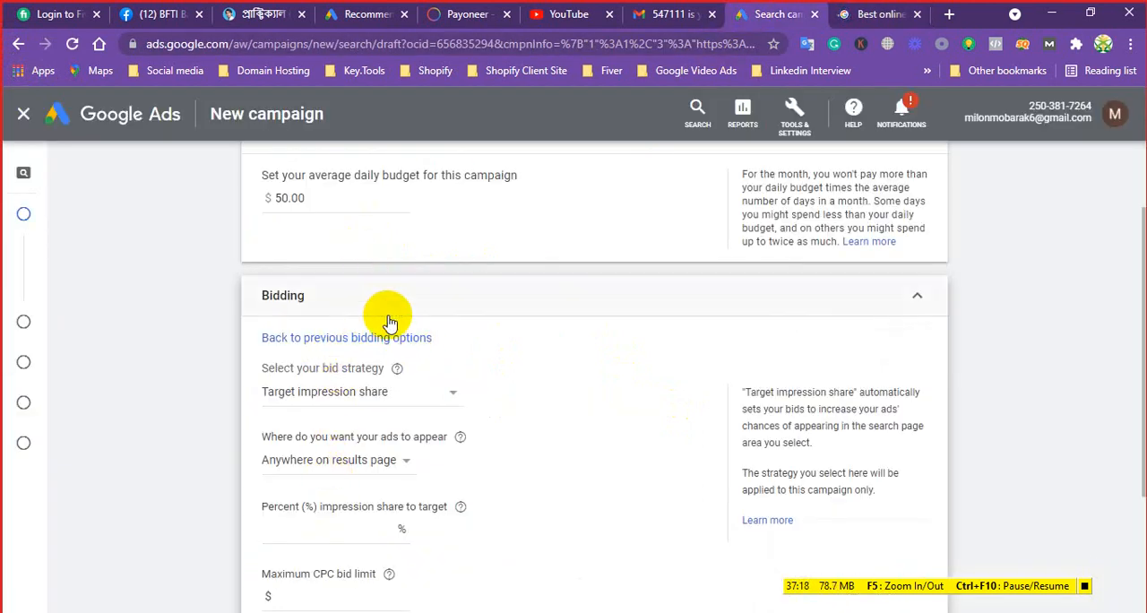
pyautogui.scroll(-1, 385, 320)
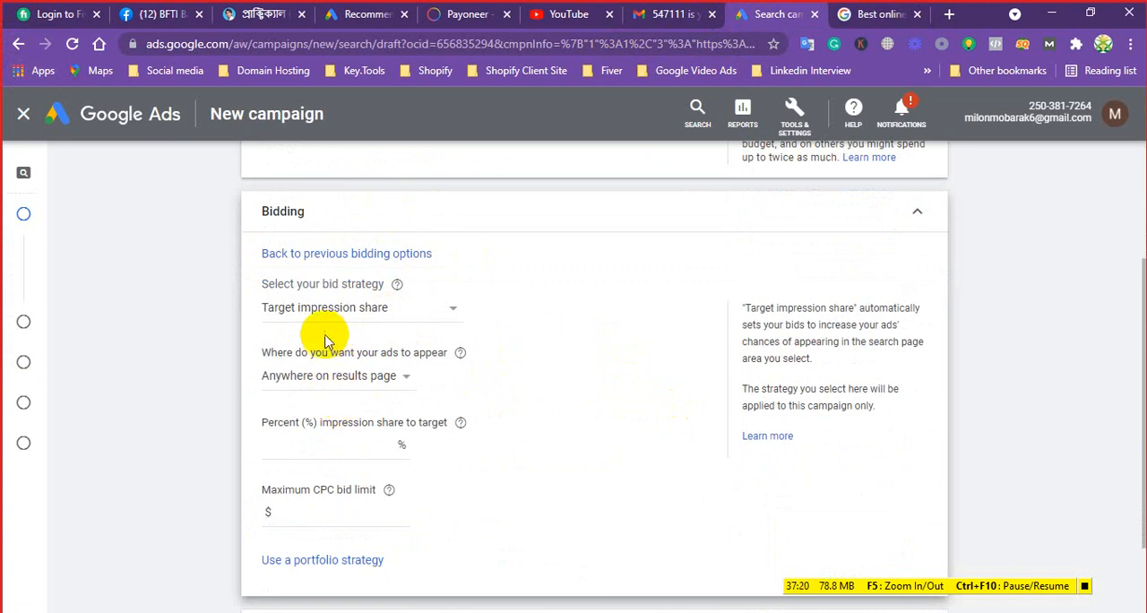
pyautogui.click(883, 16)
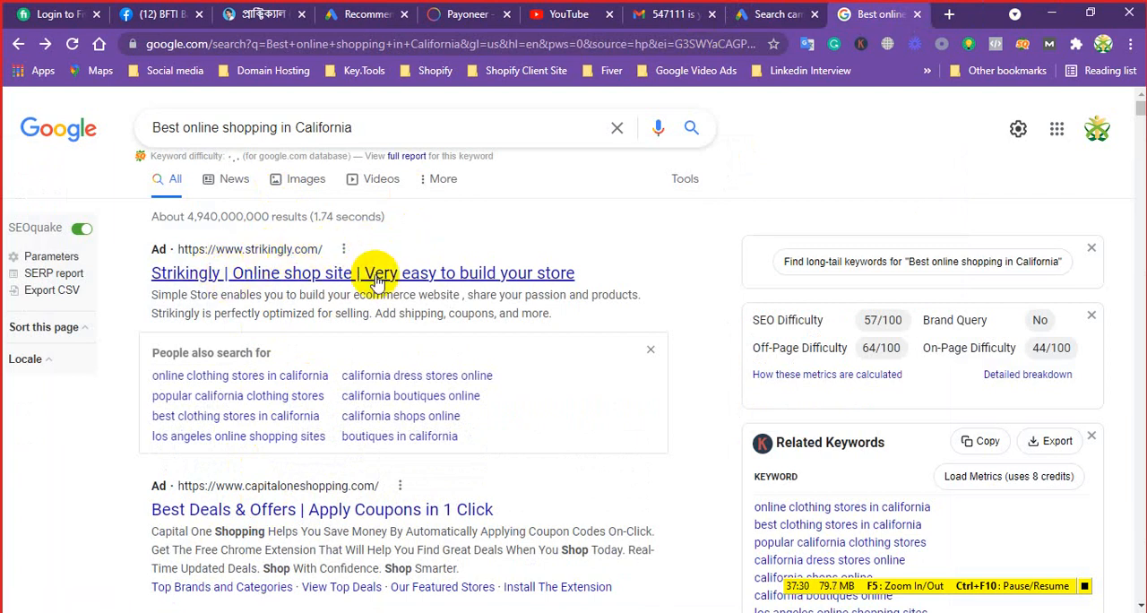
pyautogui.click(768, 13)
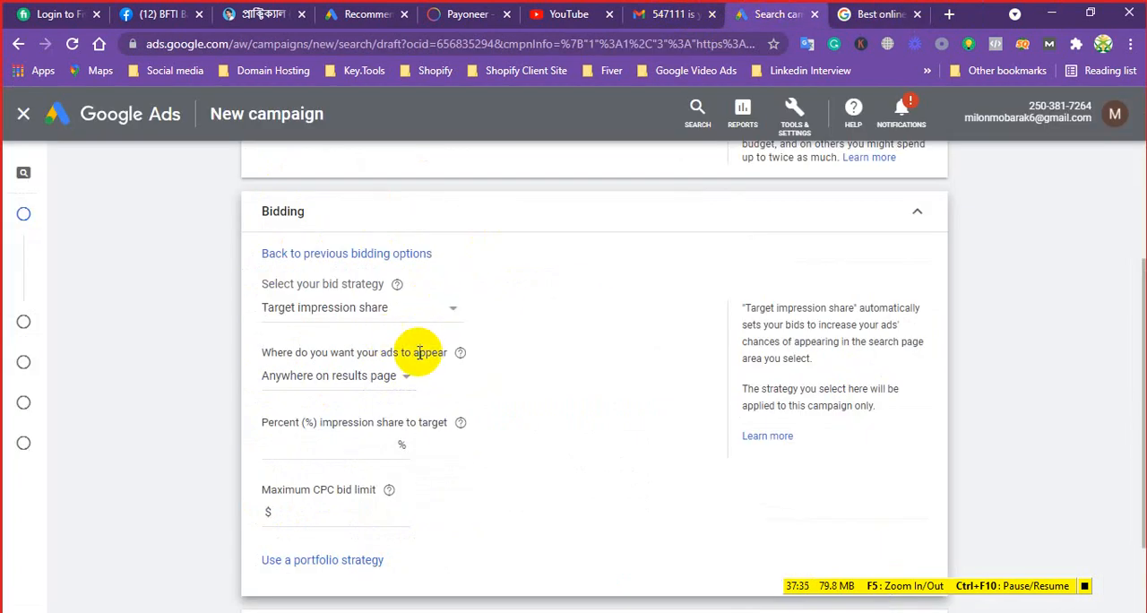
# Review the ad location choices for Target impression share and the available bid strategies, leaving both unchanged
pyautogui.click(387, 376)
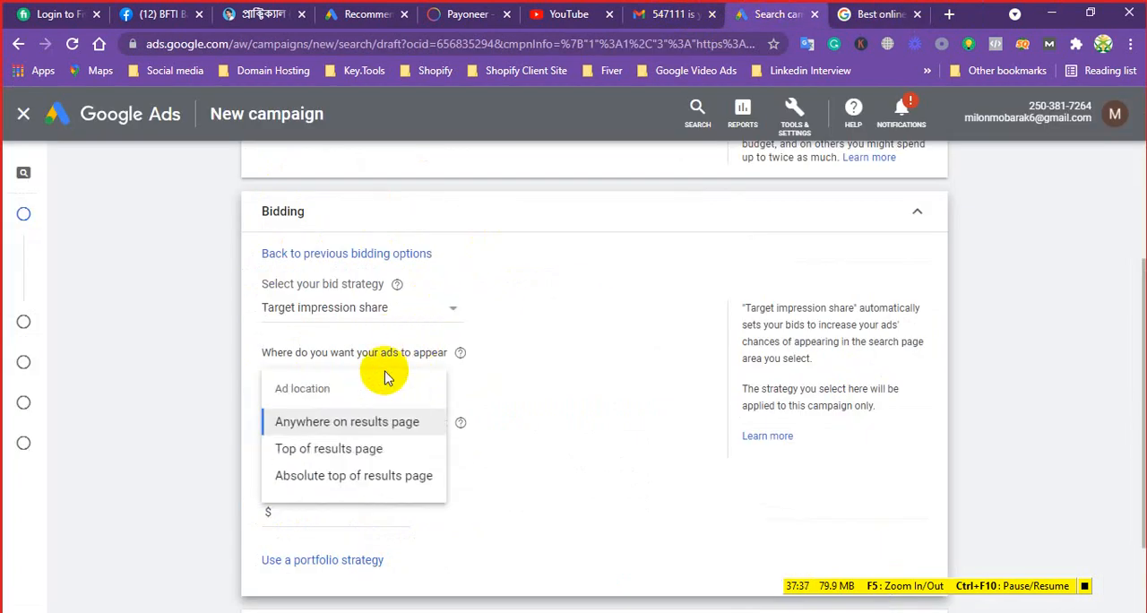
pyautogui.click(541, 334)
pyautogui.click(363, 309)
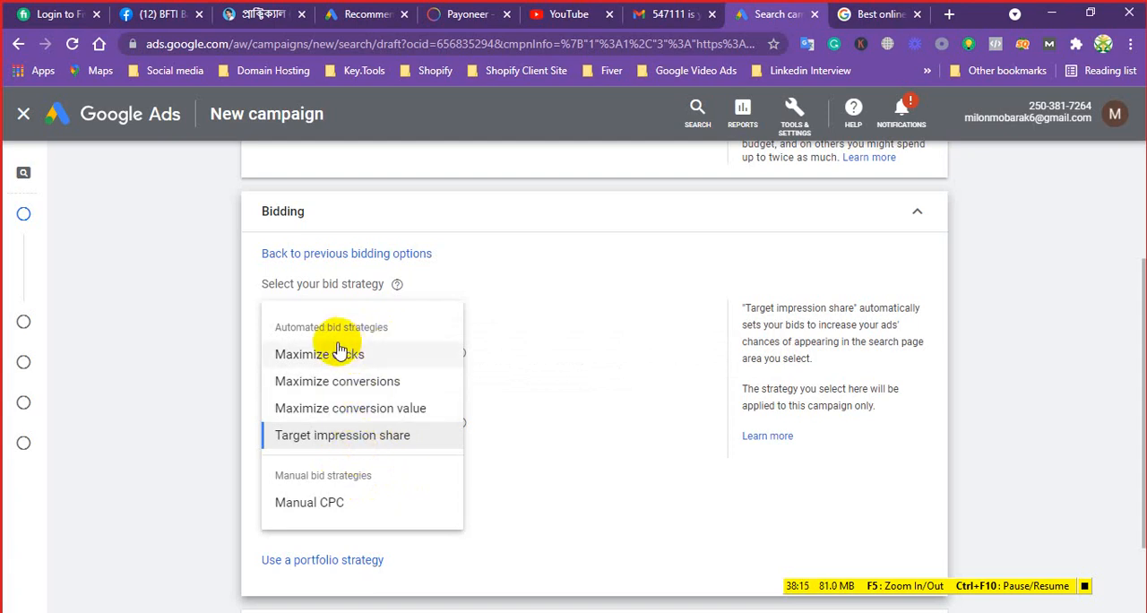
pyautogui.moveTo(339, 351)
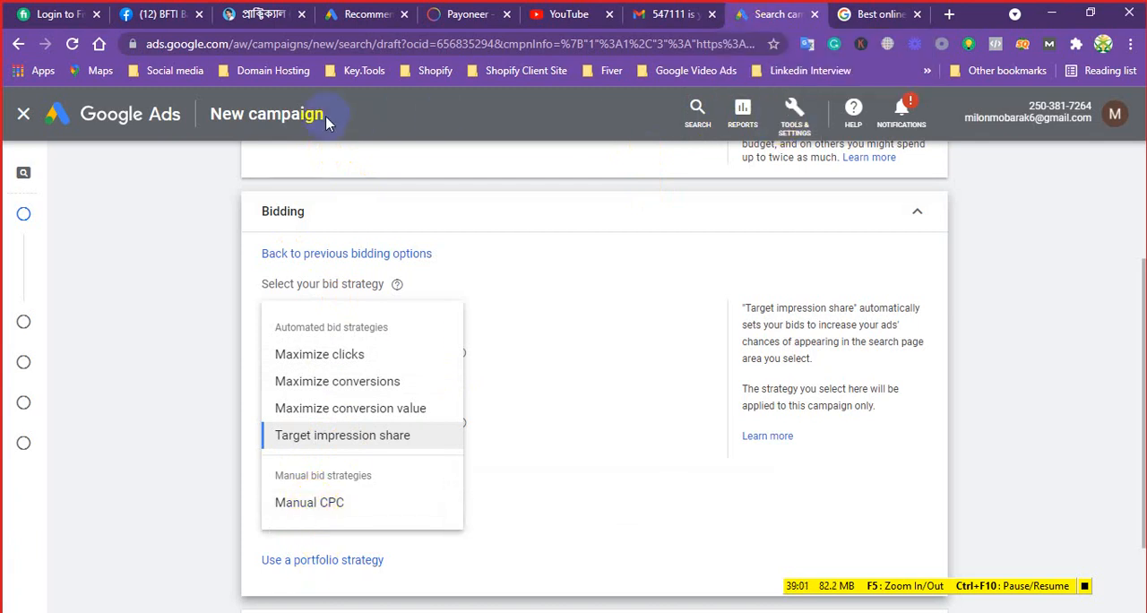
pyautogui.rightClick(790, 121)
pyautogui.press('Escape')
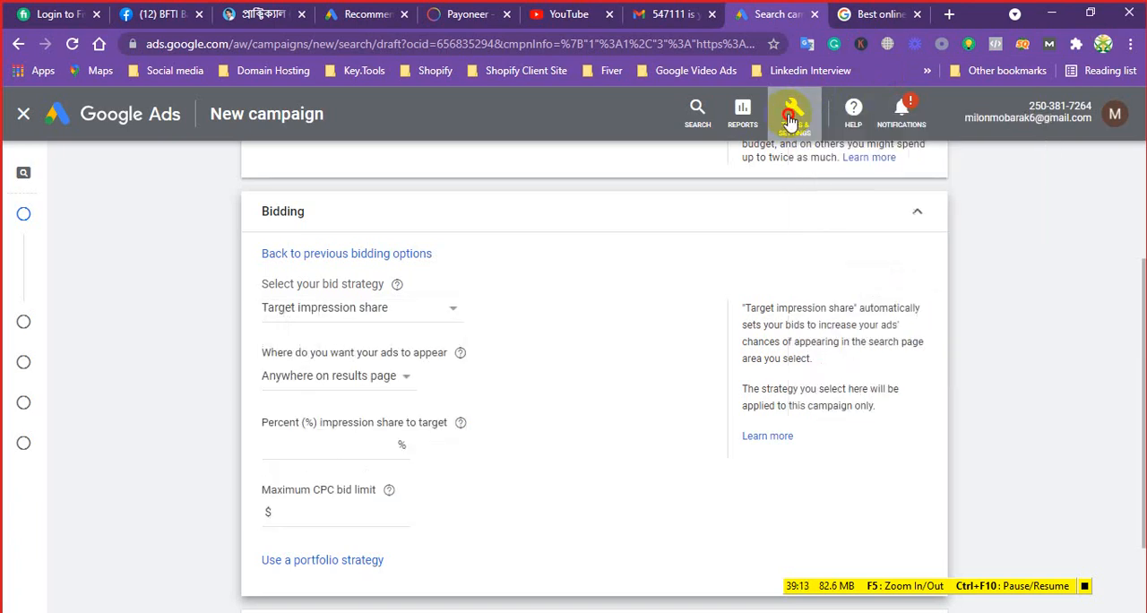
pyautogui.click(790, 121)
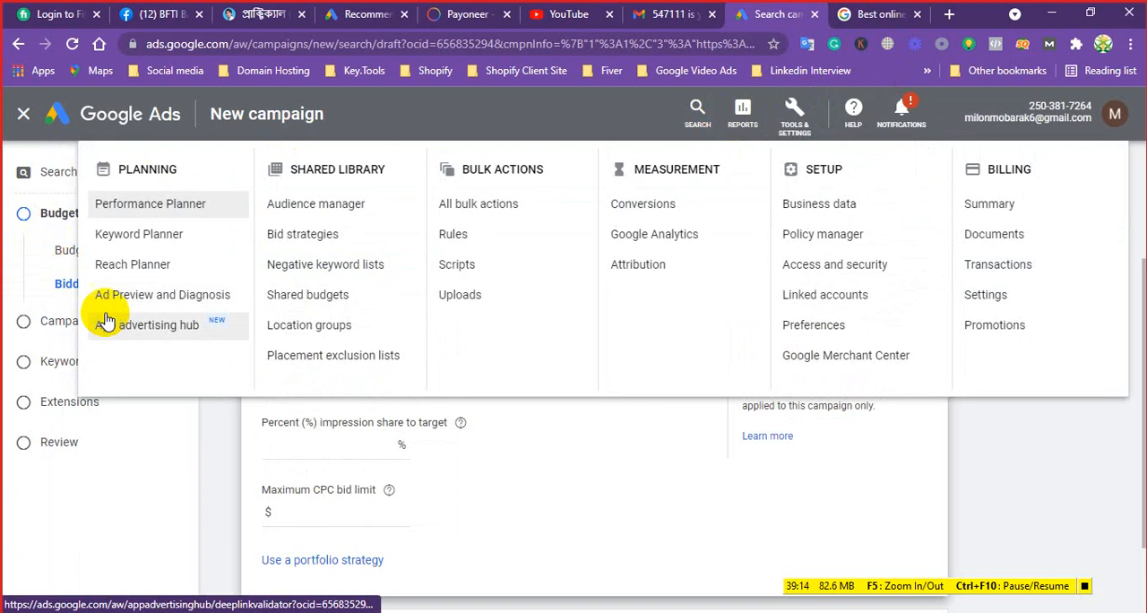
pyautogui.click(136, 237)
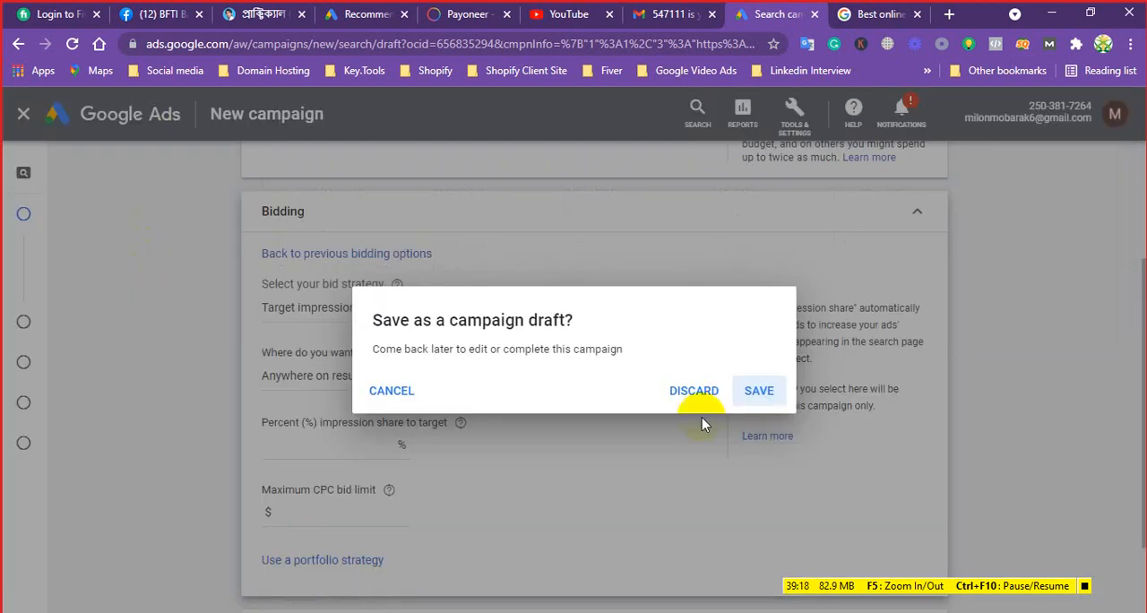
pyautogui.click(388, 385)
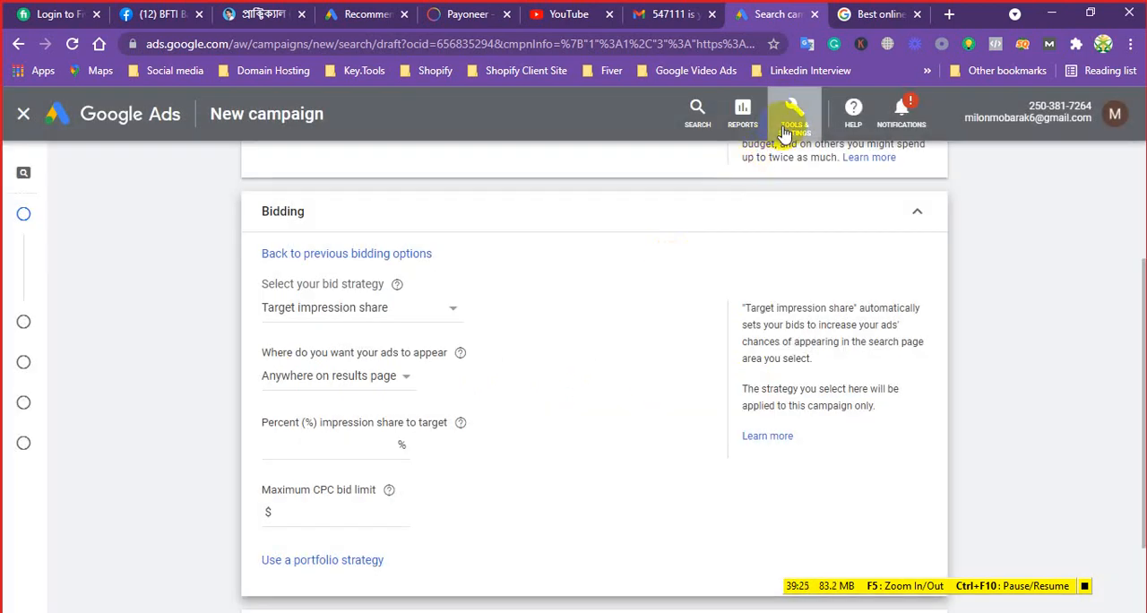
# Open Keyword Planner in a separate browser tab and dismiss its updates notice
pyautogui.click(787, 130)
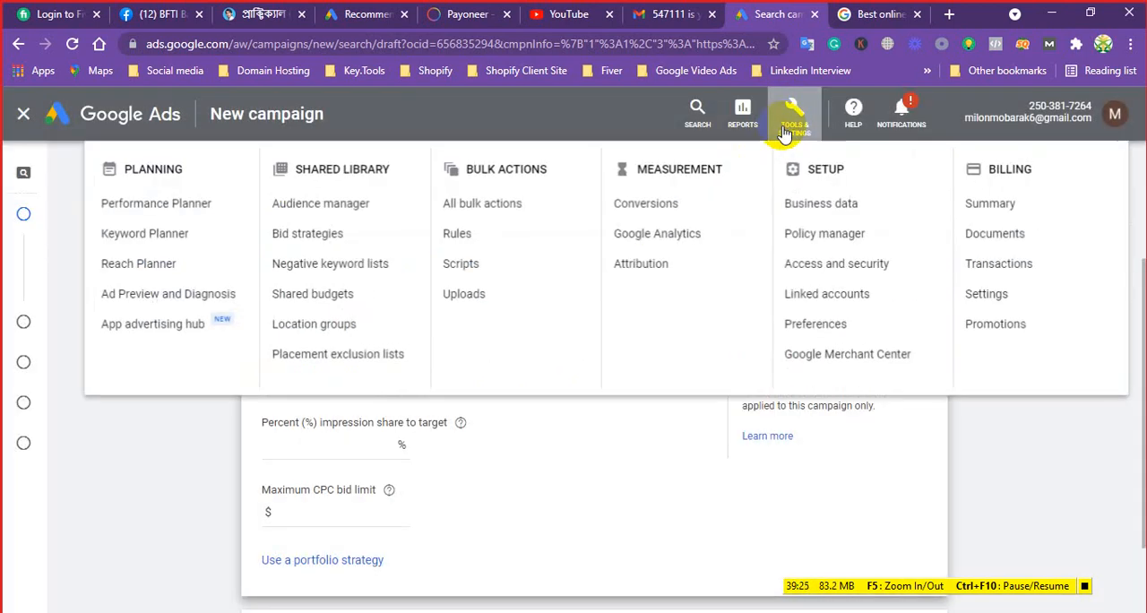
pyautogui.rightClick(136, 240)
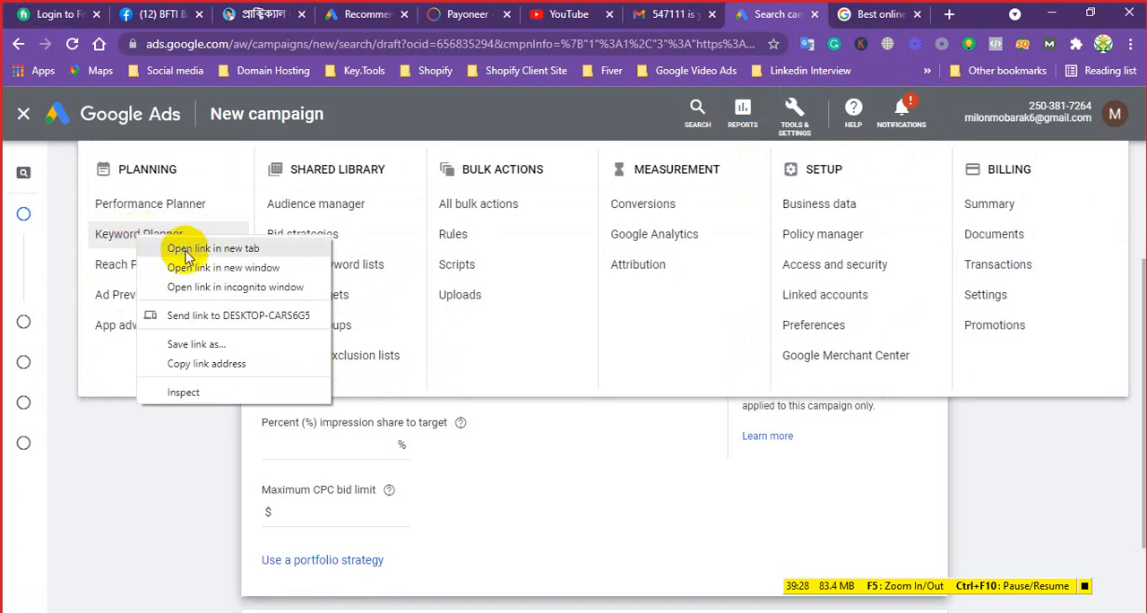
pyautogui.click(183, 175)
pyautogui.click(784, 11)
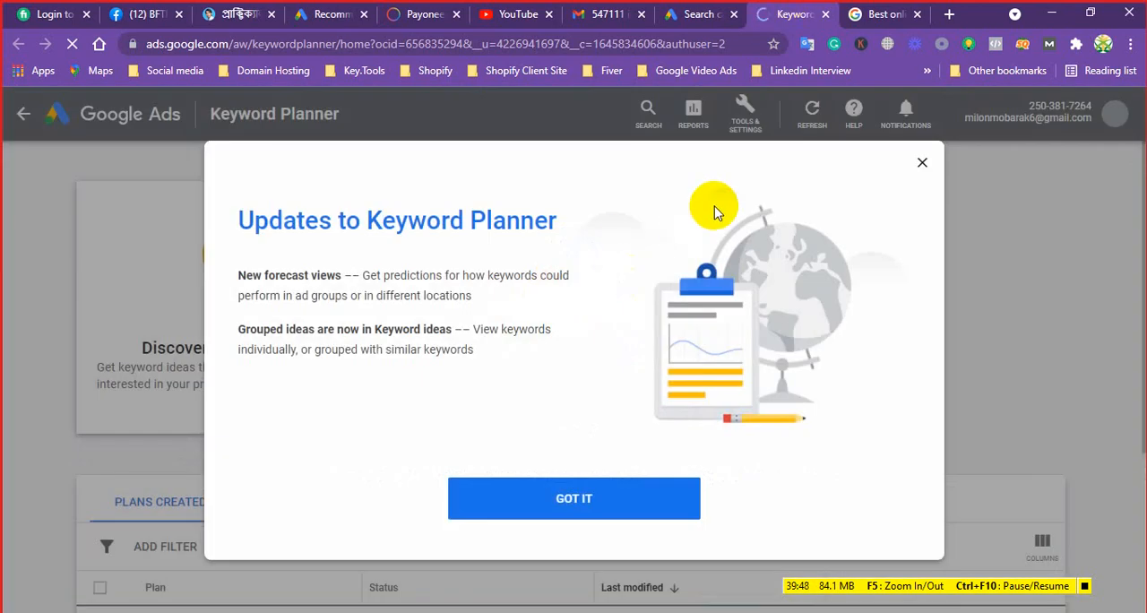
pyautogui.click(599, 507)
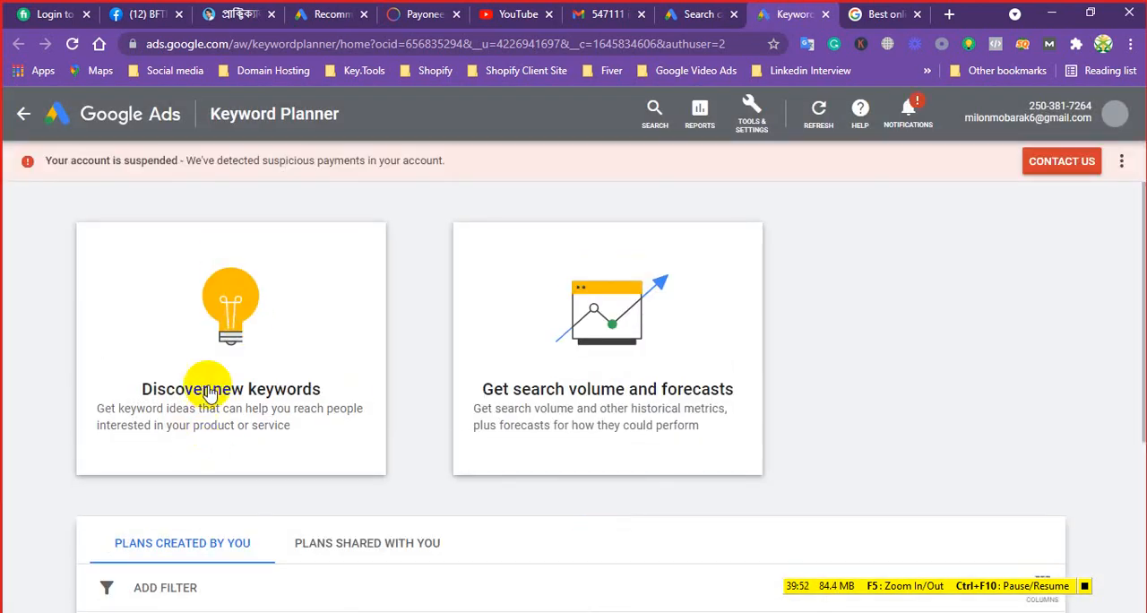
# Discover new keywords in Keyword Planner for "Best ladies bag", starting with keywords
pyautogui.click(209, 390)
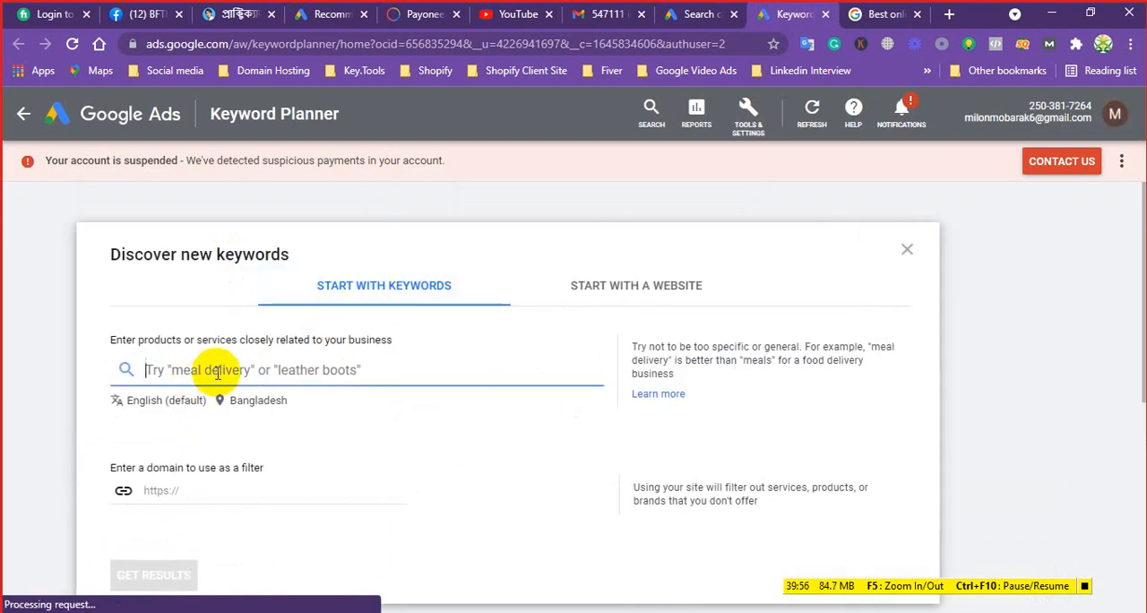
pyautogui.write('B')
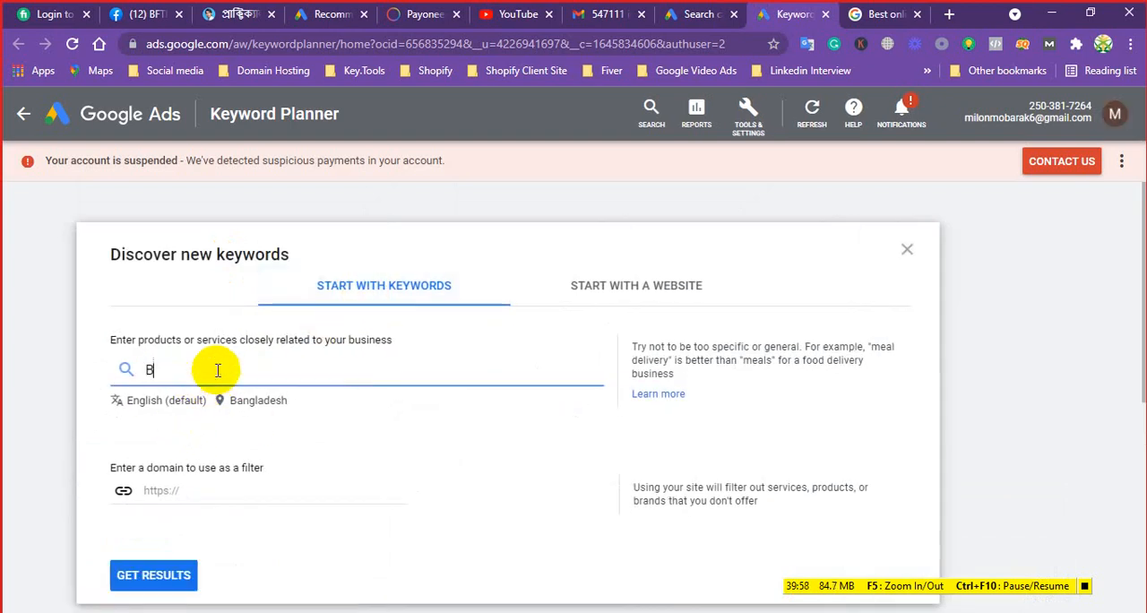
pyautogui.write('est')
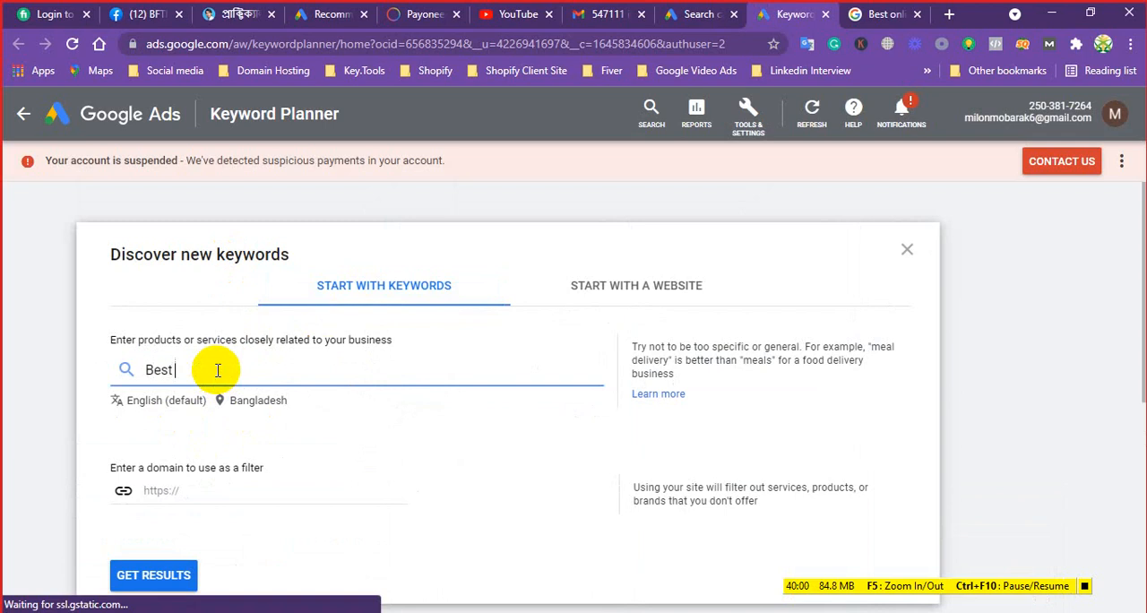
pyautogui.write(' ladies bag')
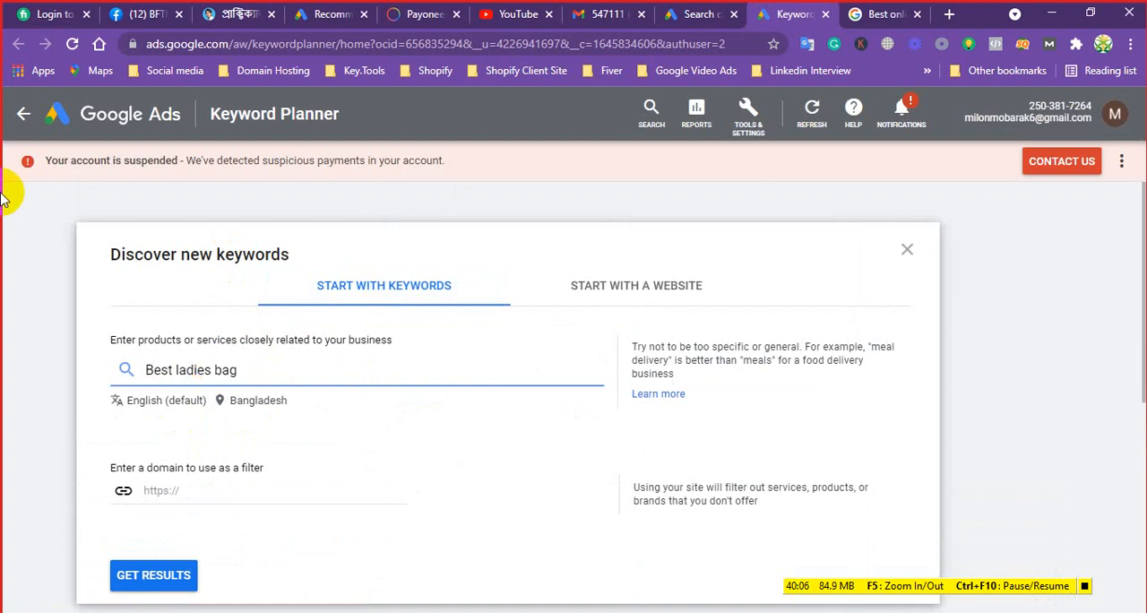
pyautogui.click(130, 576)
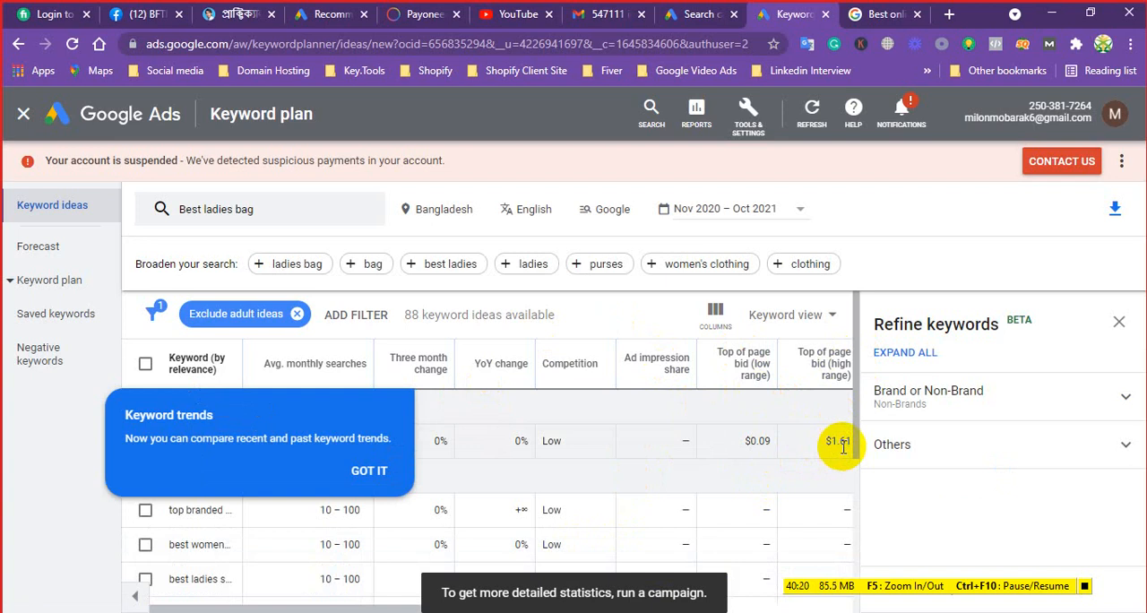
# Dismiss the Keyword trends notice, check the top of page bids, and return to the campaign draft's Bidding settings
pyautogui.click(375, 471)
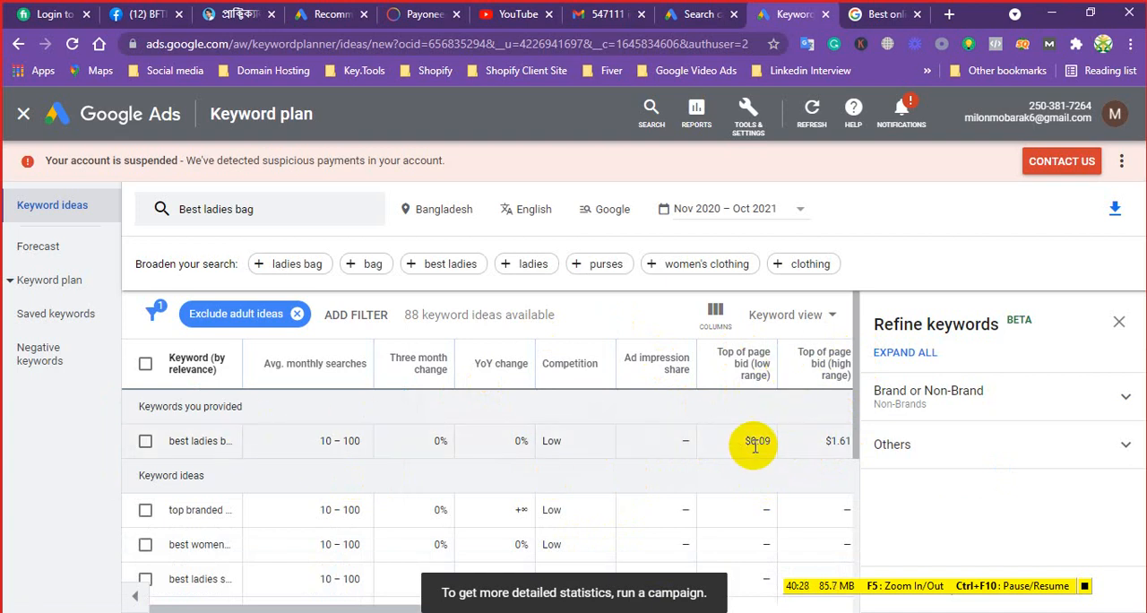
pyautogui.click(707, 12)
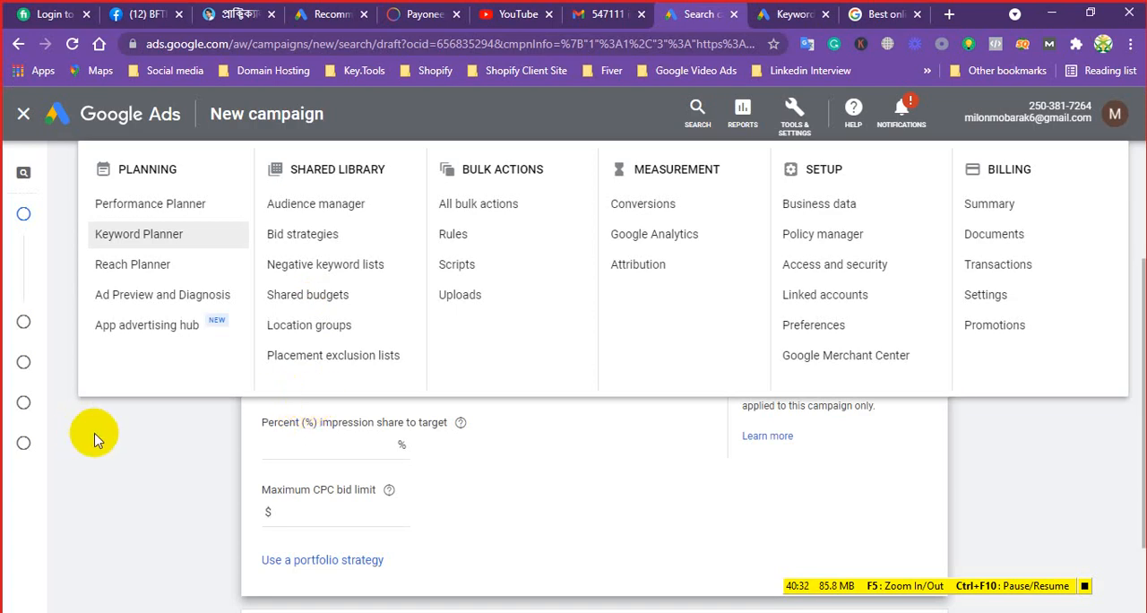
pyautogui.click(129, 446)
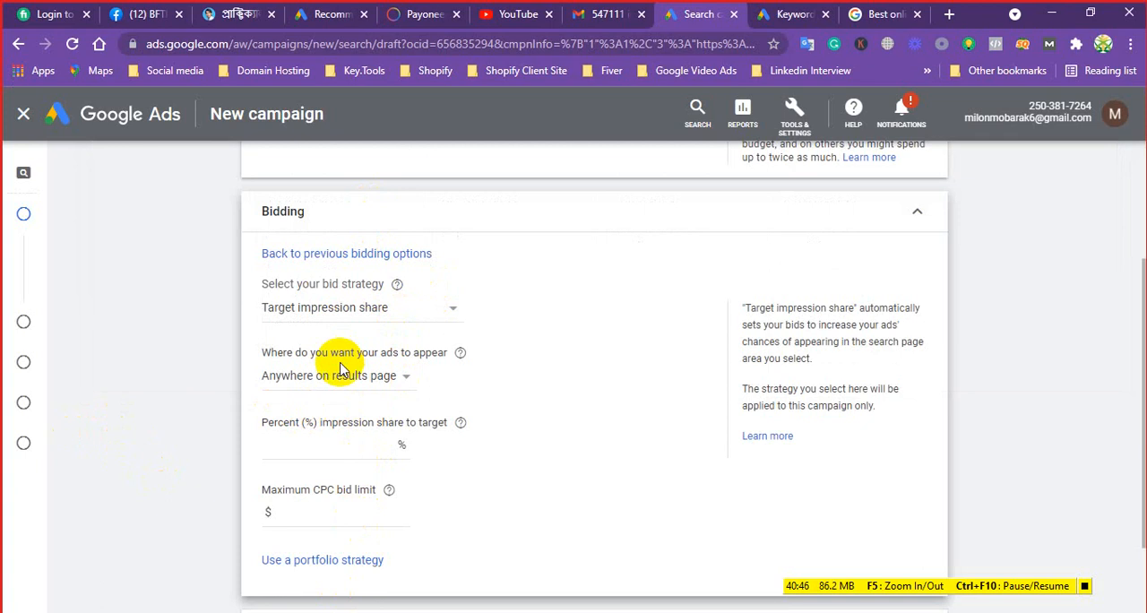
# Change the bid strategy from Target impression share to Maximize clicks and return to the previous bidding options
pyautogui.click(440, 309)
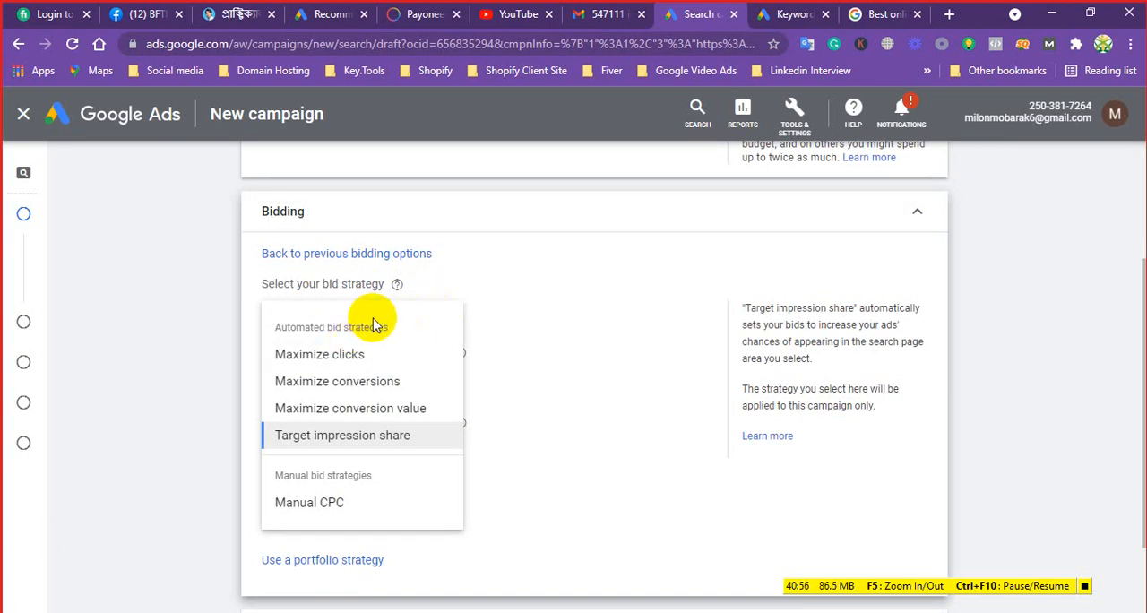
pyautogui.click(328, 356)
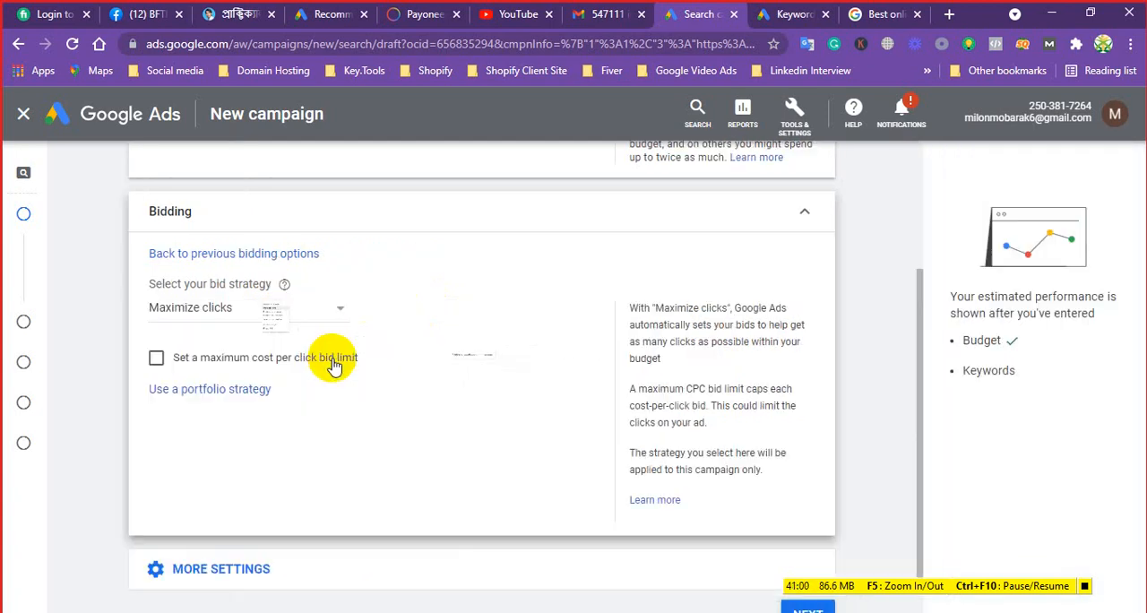
pyautogui.click(235, 255)
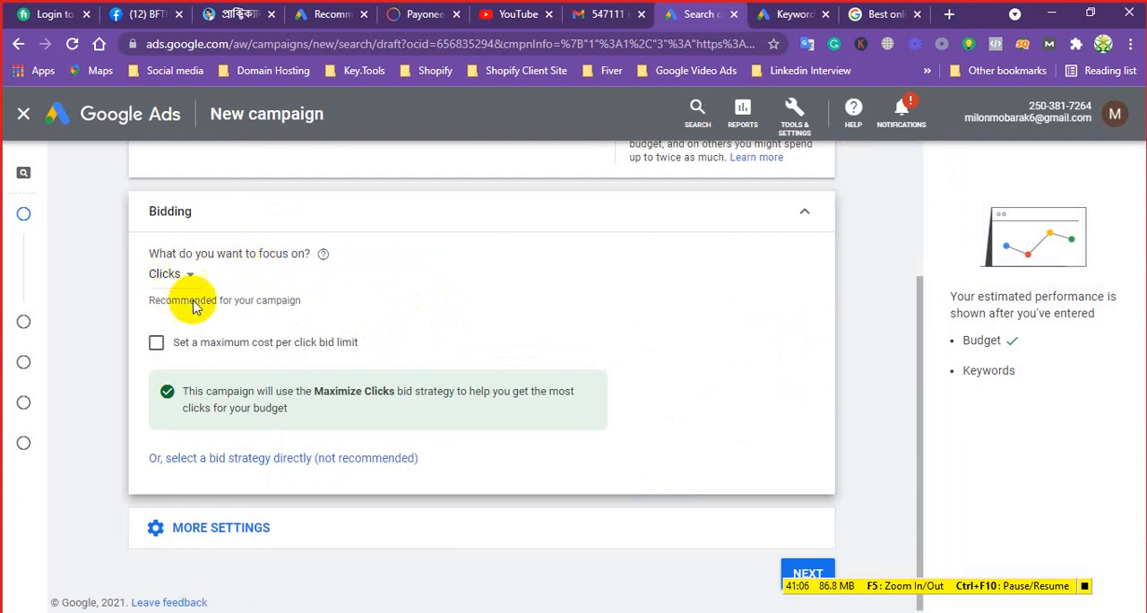
# Enable a maximum cost per click bid limit and set it to $0.50
pyautogui.click(156, 345)
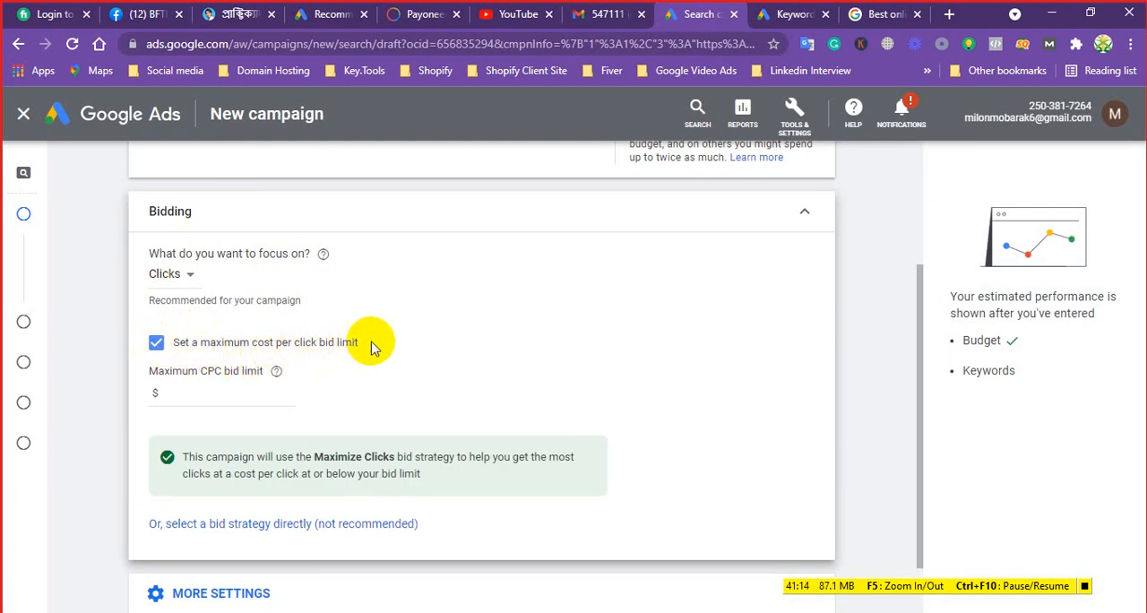
pyautogui.click(177, 394)
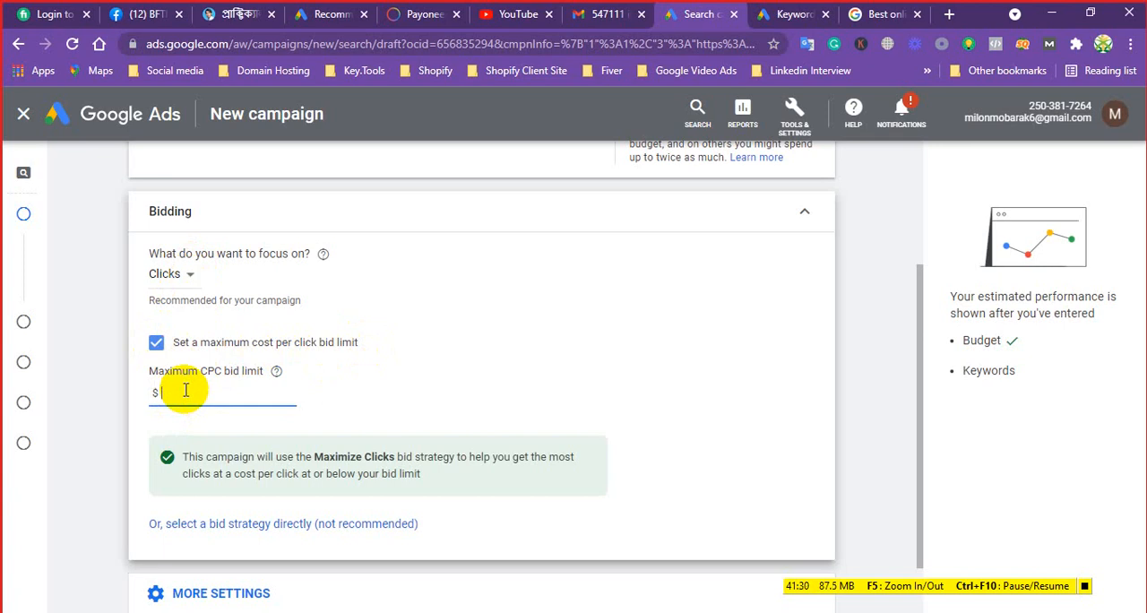
pyautogui.write('0.')
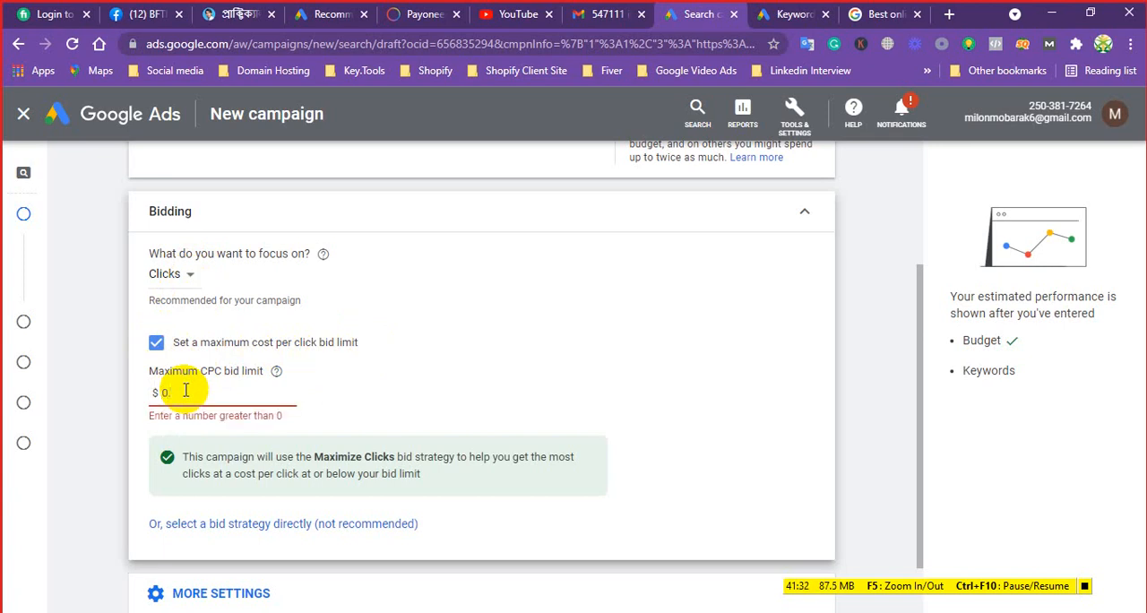
pyautogui.write('50')
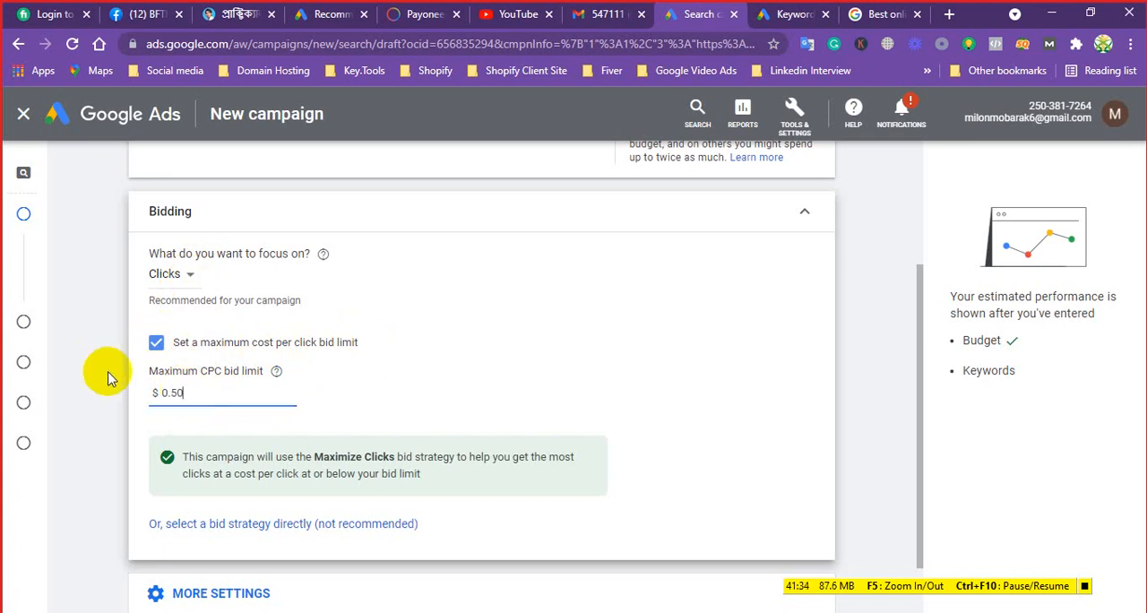
pyautogui.click(107, 428)
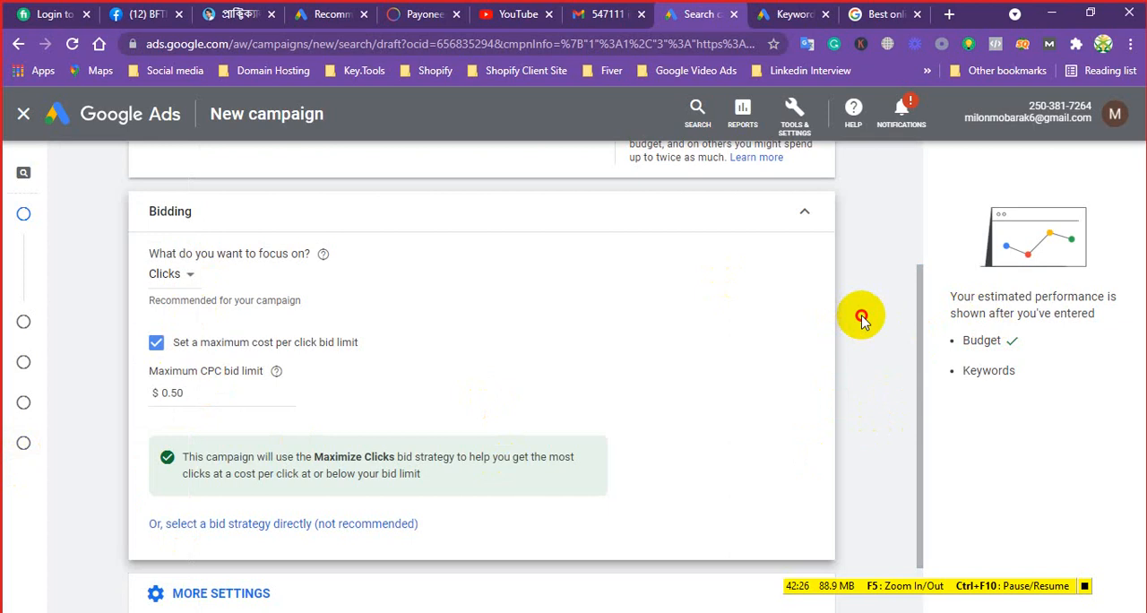
# Compare the ad rotation choices, settle on "Optimize: Prefer best performing ads", and continue to the Campaign settings page
pyautogui.click(246, 598)
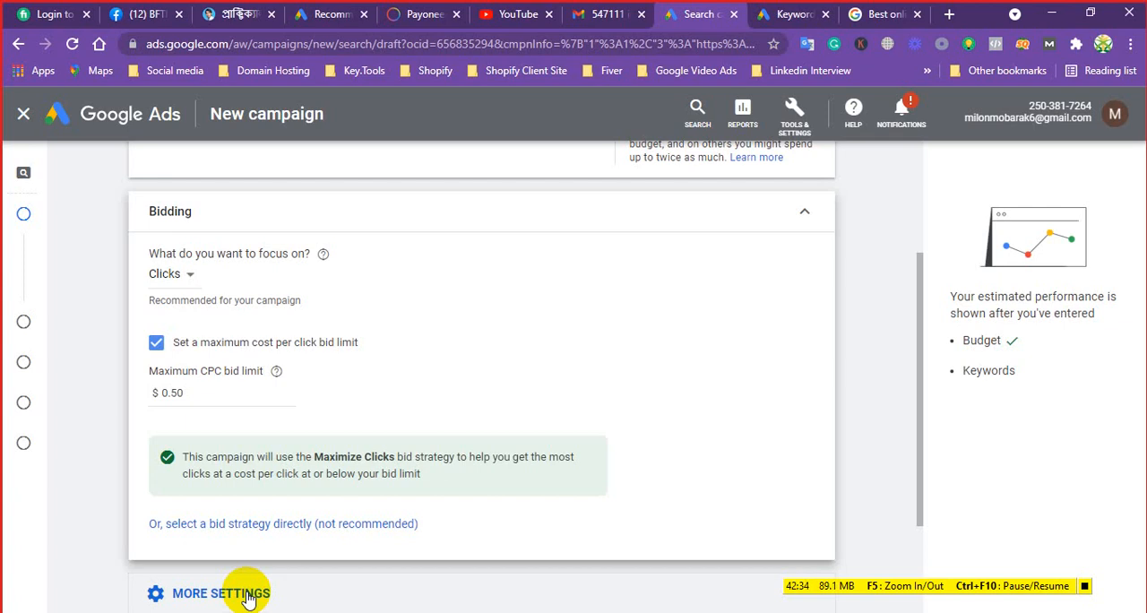
pyautogui.scroll(-1, 248, 573)
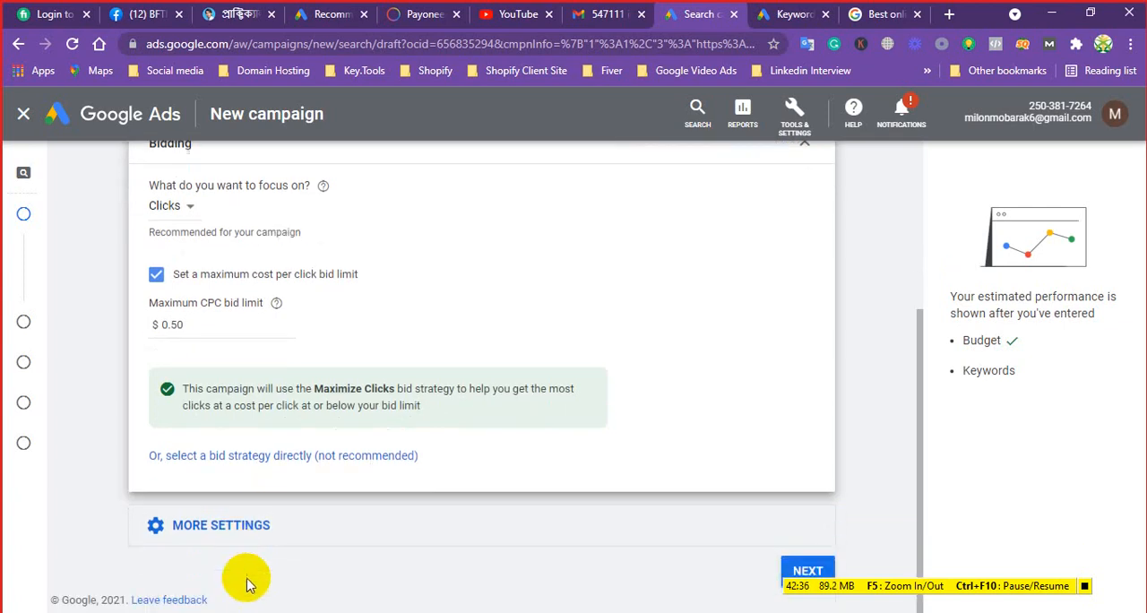
pyautogui.click(226, 529)
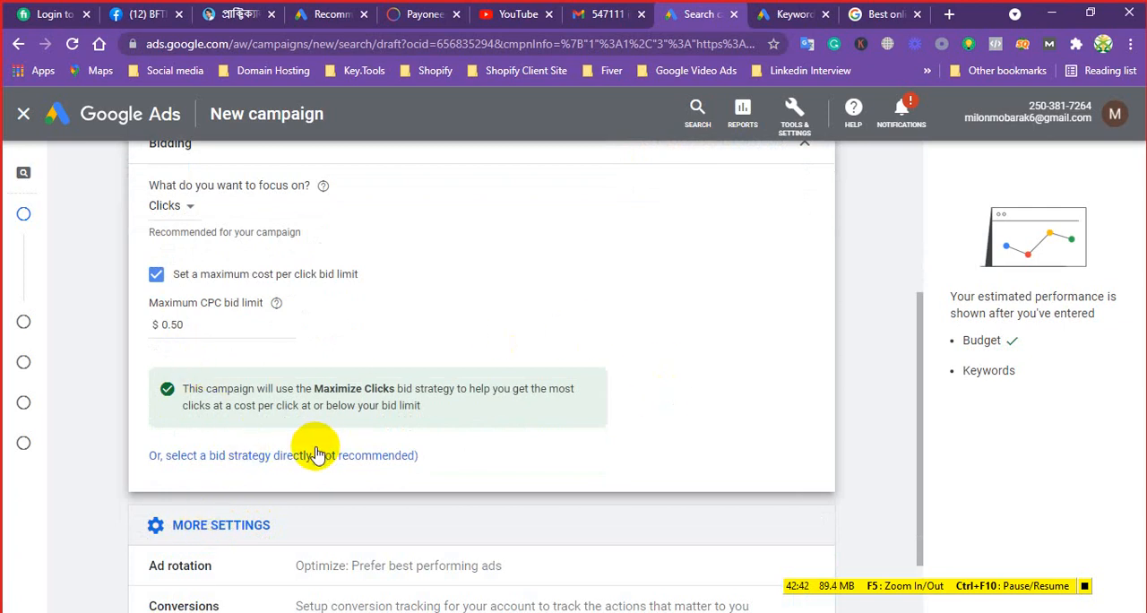
pyautogui.scroll(-2, 313, 457)
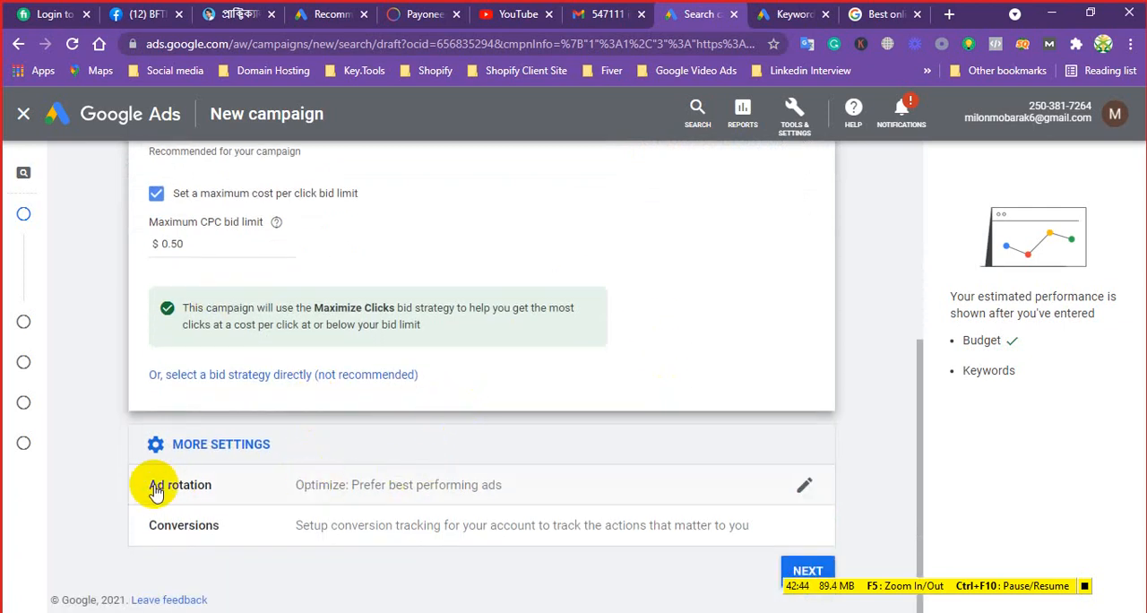
pyautogui.click(345, 491)
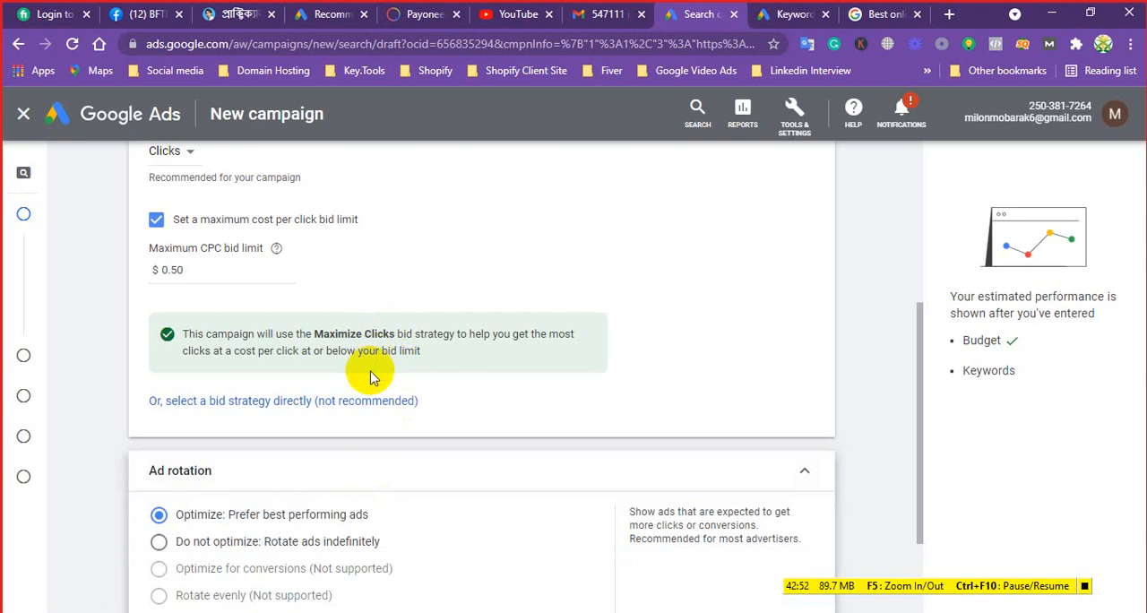
pyautogui.scroll(-2, 366, 427)
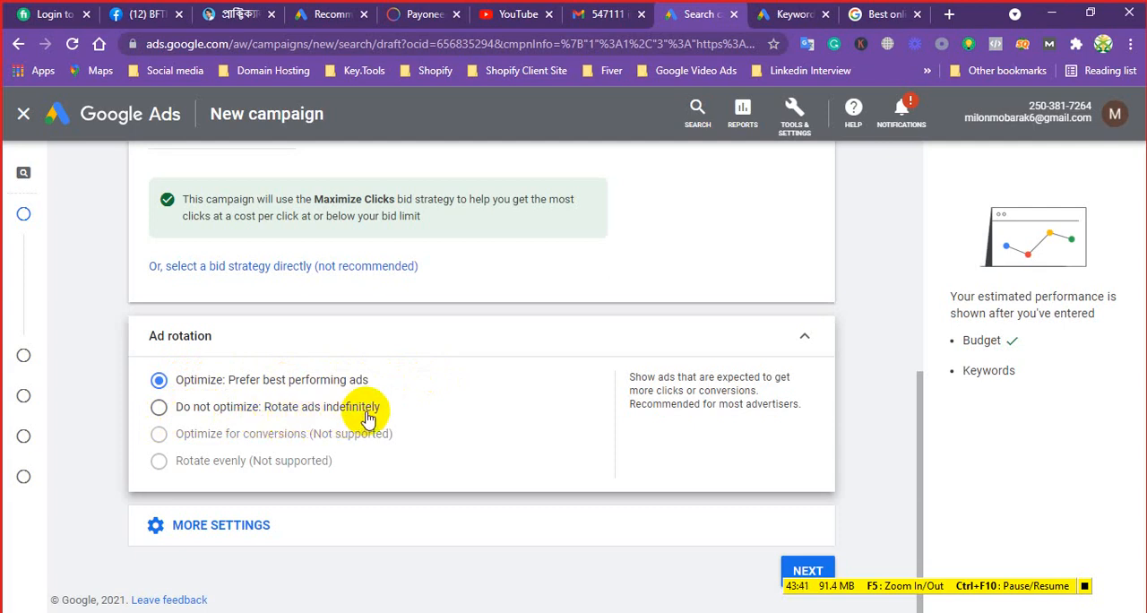
pyautogui.click(160, 408)
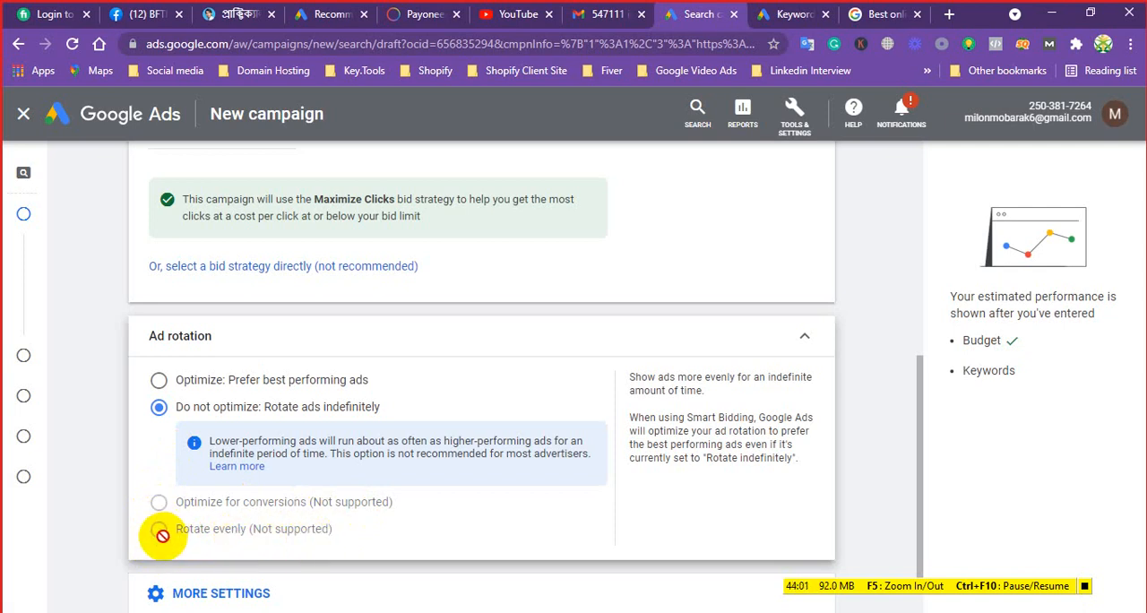
pyautogui.click(160, 381)
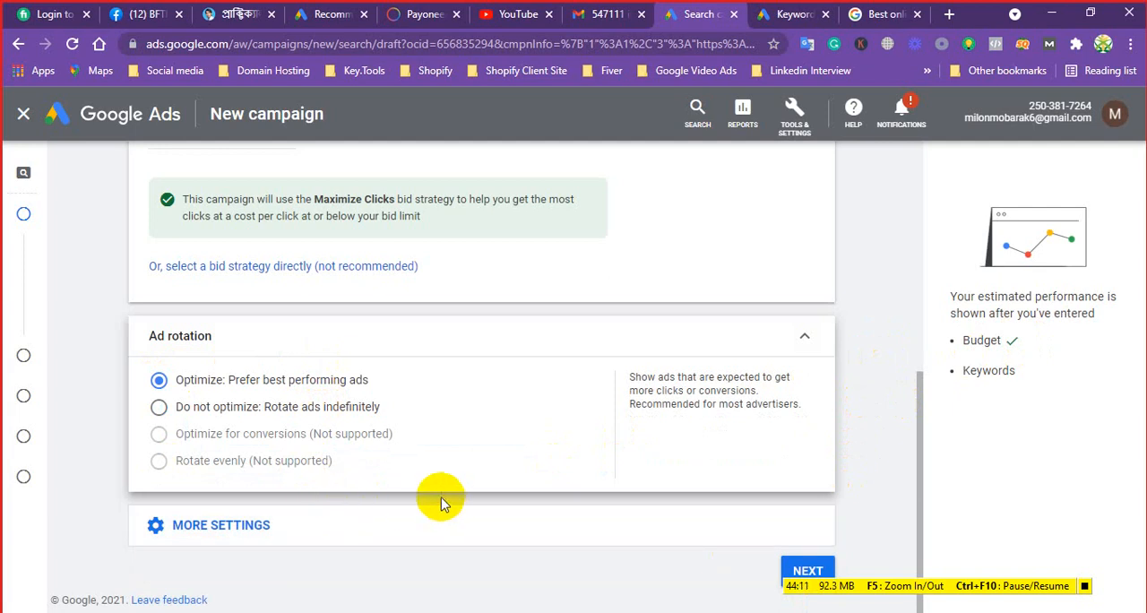
pyautogui.click(194, 527)
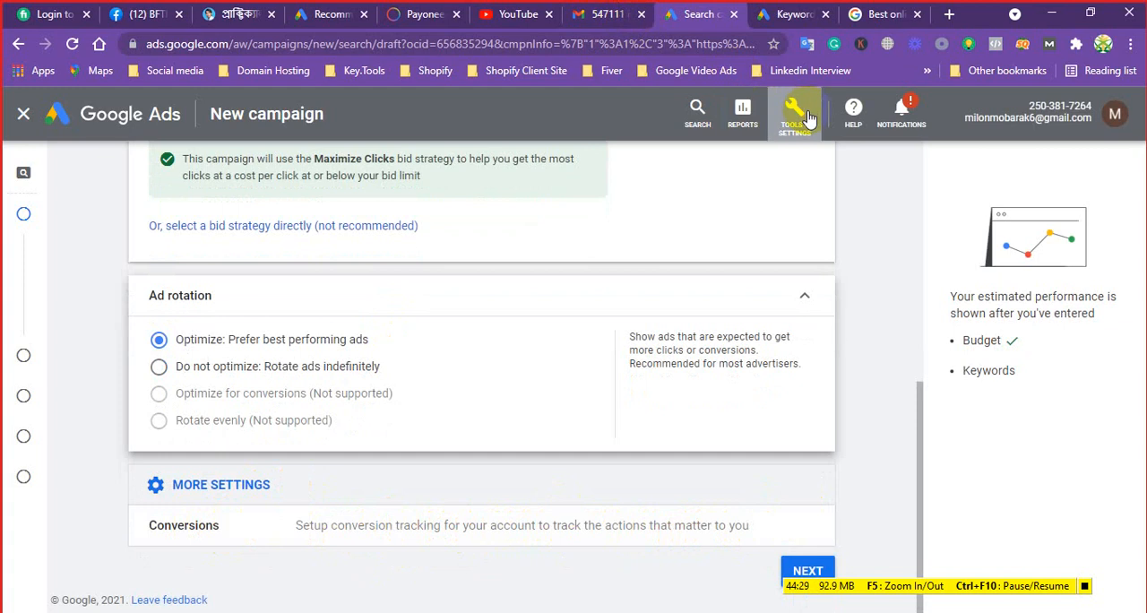
pyautogui.click(810, 566)
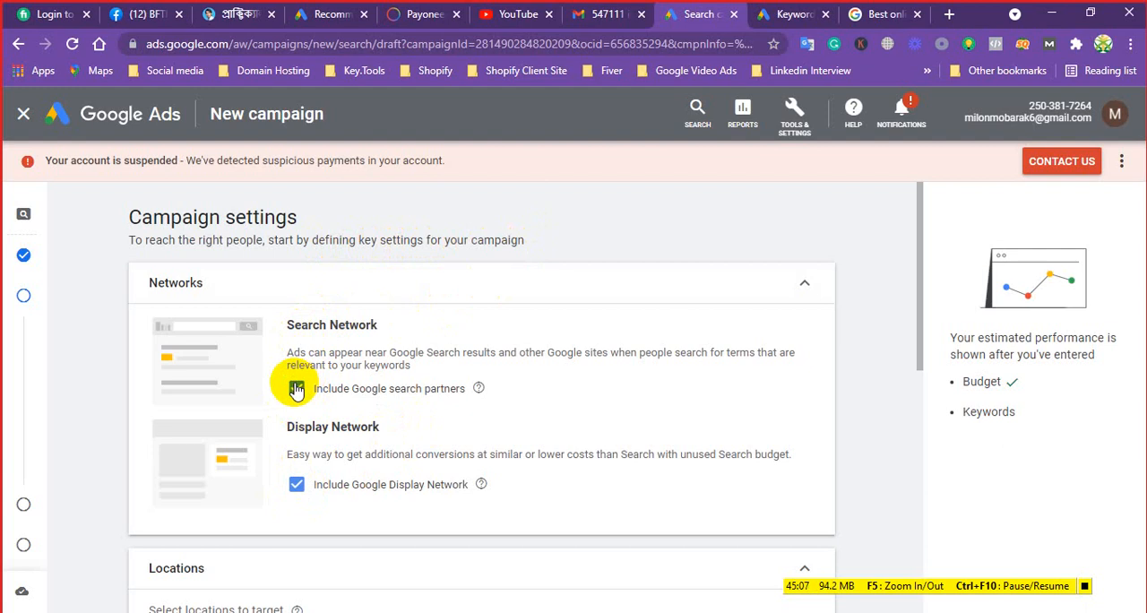
# Examine where search ads appear using the Google results for "Best online shopping in California", open Google's homepage, and return to the campaign draft
pyautogui.moveTo(287, 334); pyautogui.dragTo(391, 326)
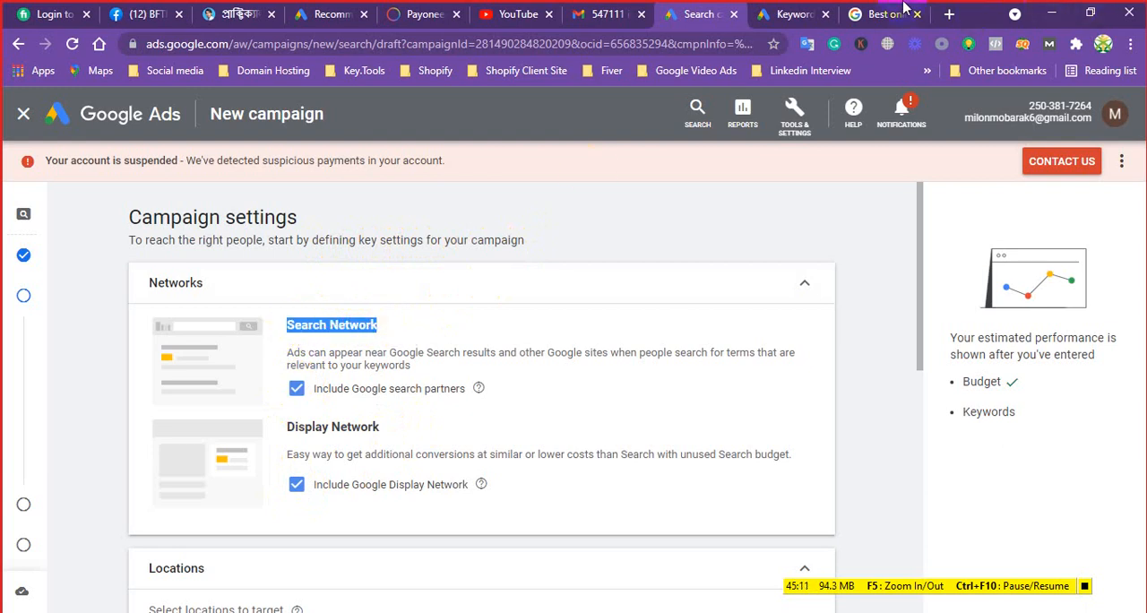
pyautogui.click(866, 15)
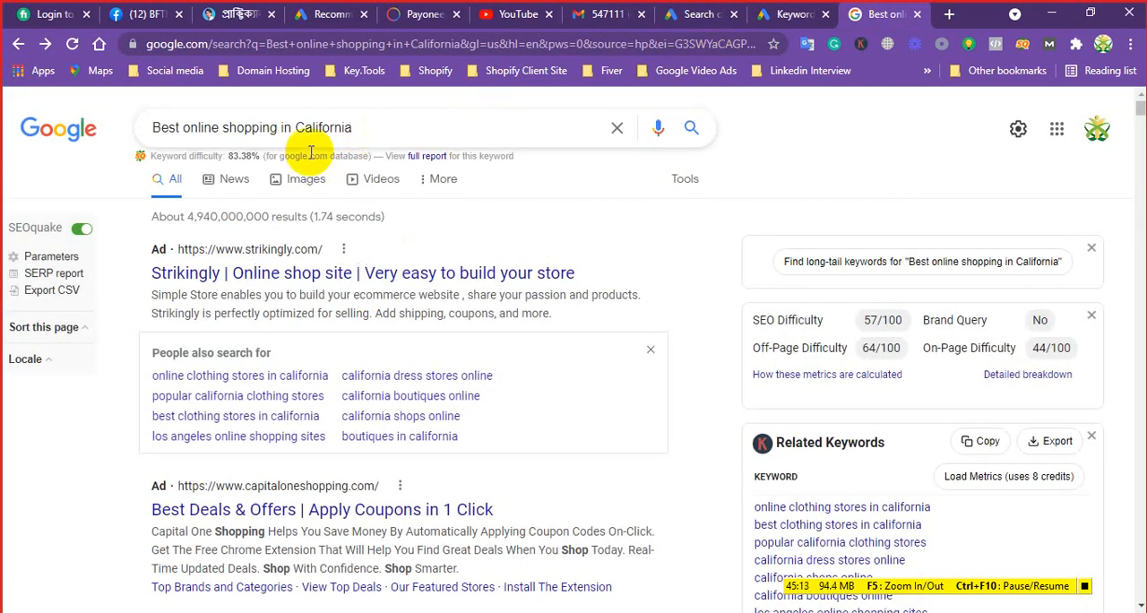
pyautogui.click(60, 132)
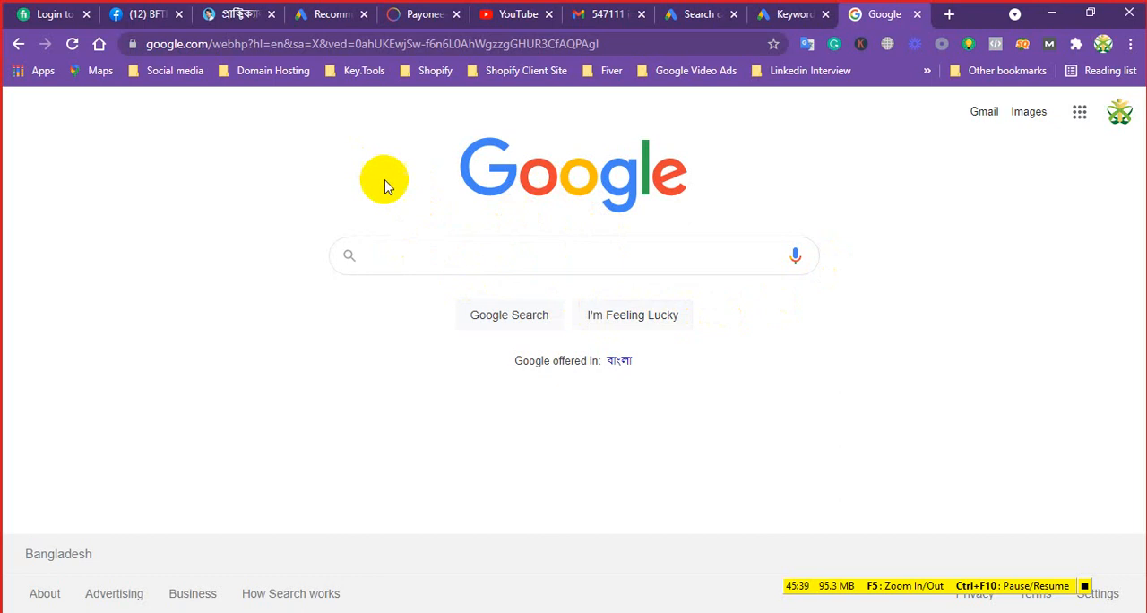
pyautogui.click(779, 15)
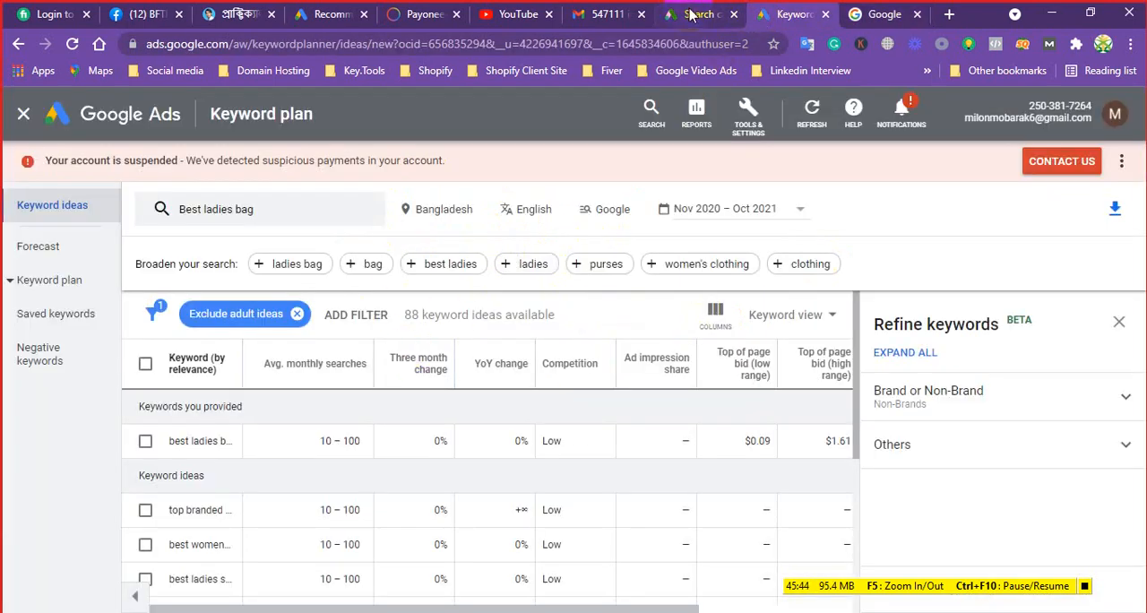
pyautogui.click(690, 15)
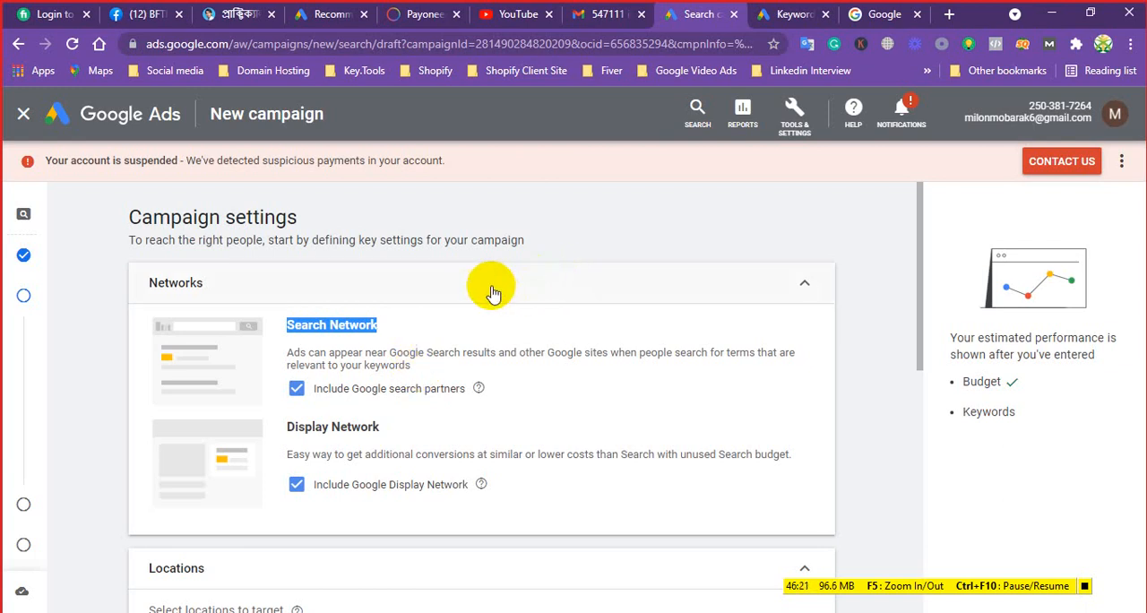
# Exclude Google search partners and the Google Display Network from the campaign's networks
pyautogui.click(297, 392)
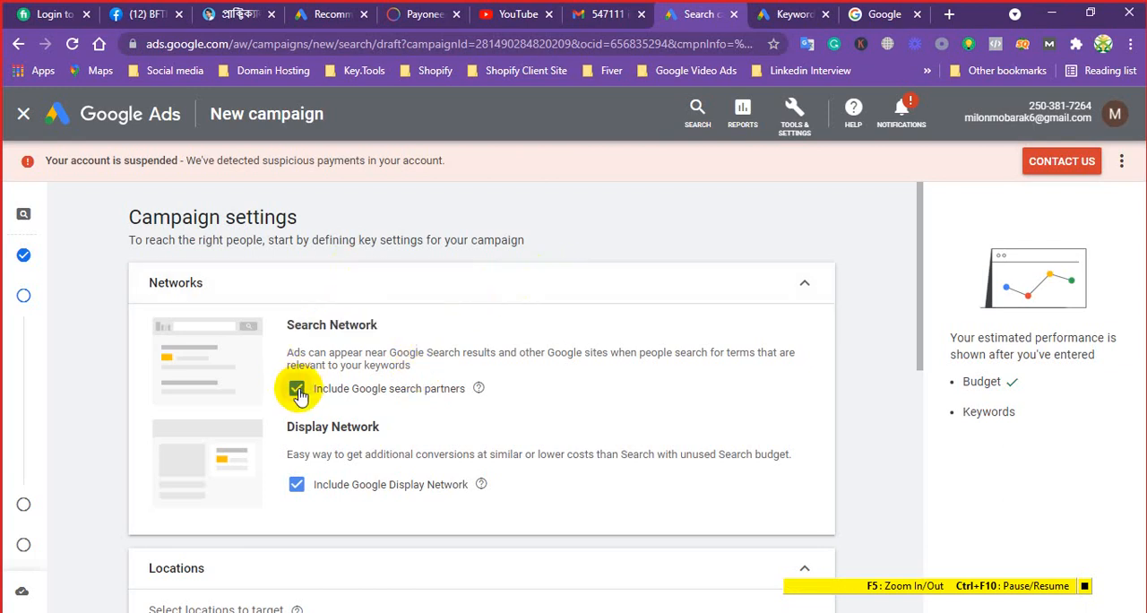
pyautogui.click(298, 392)
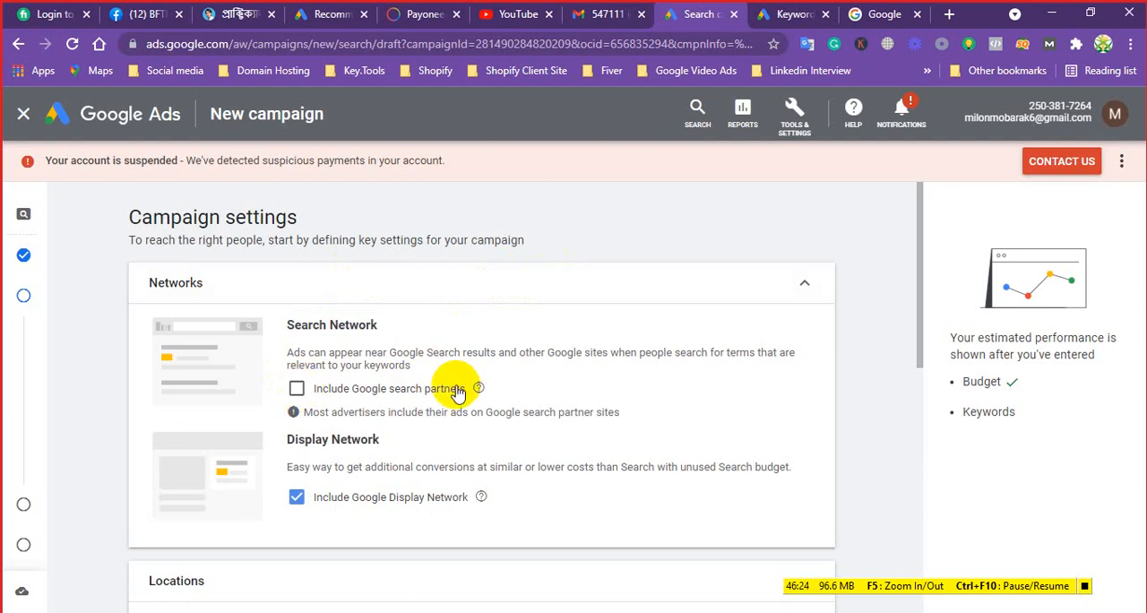
pyautogui.click(866, 11)
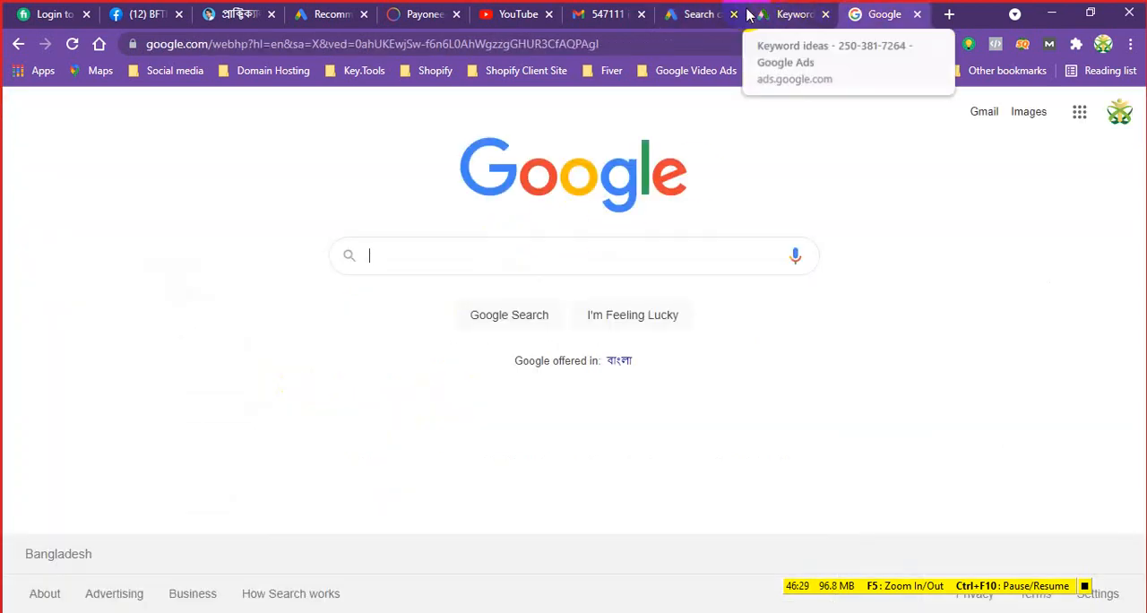
pyautogui.click(690, 16)
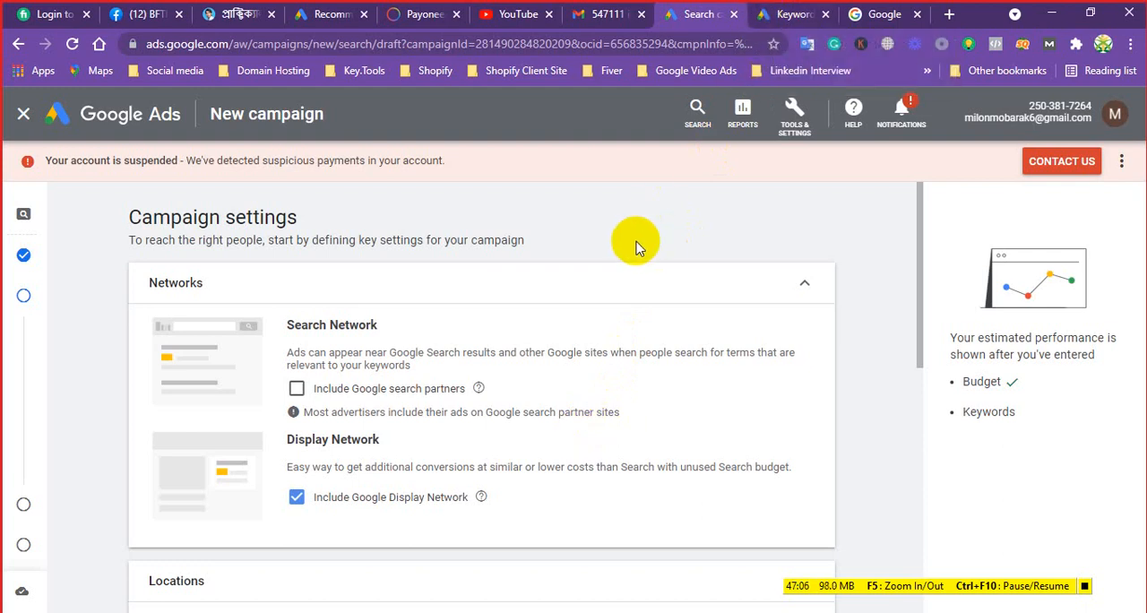
pyautogui.click(297, 498)
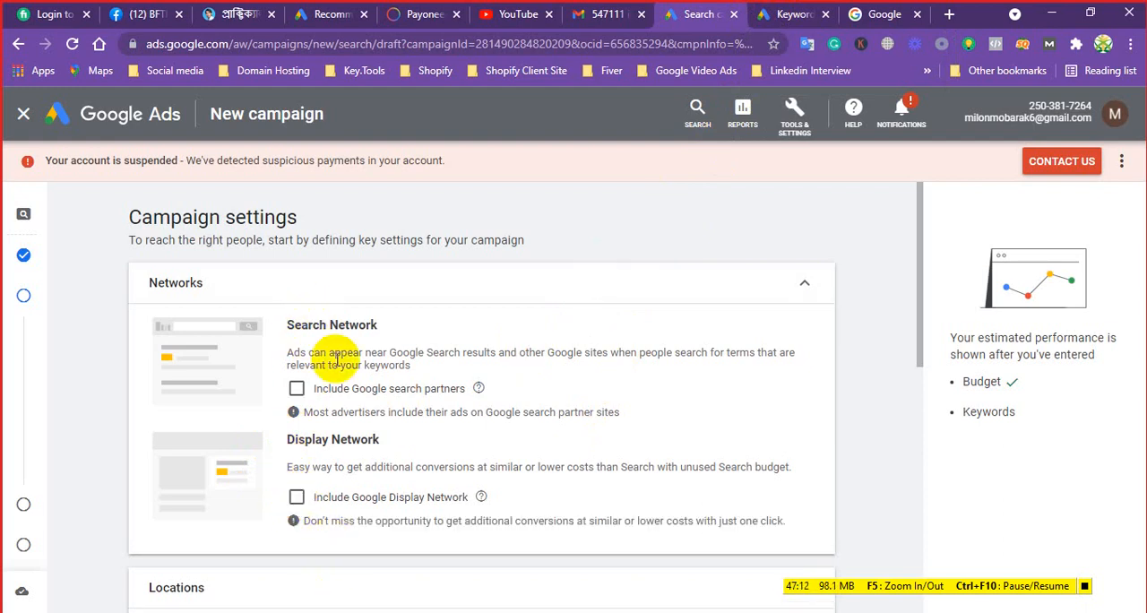
# Look at Google's homepage once more and review the campaign draft's Networks and Locations settings
pyautogui.click(880, 13)
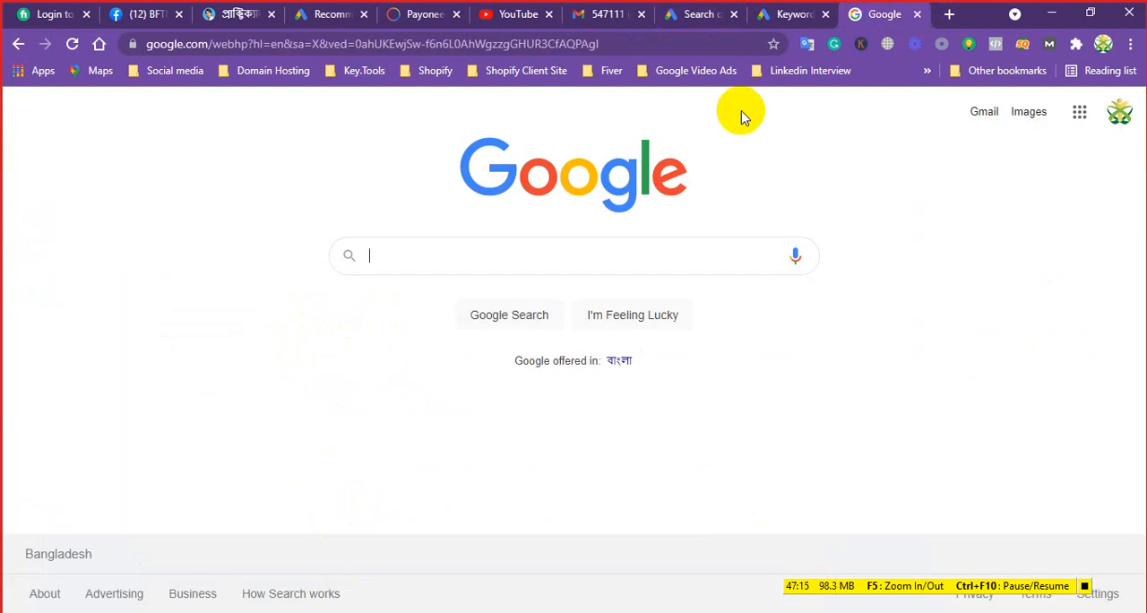
pyautogui.click(703, 13)
pyautogui.scroll(-2, 320, 300)
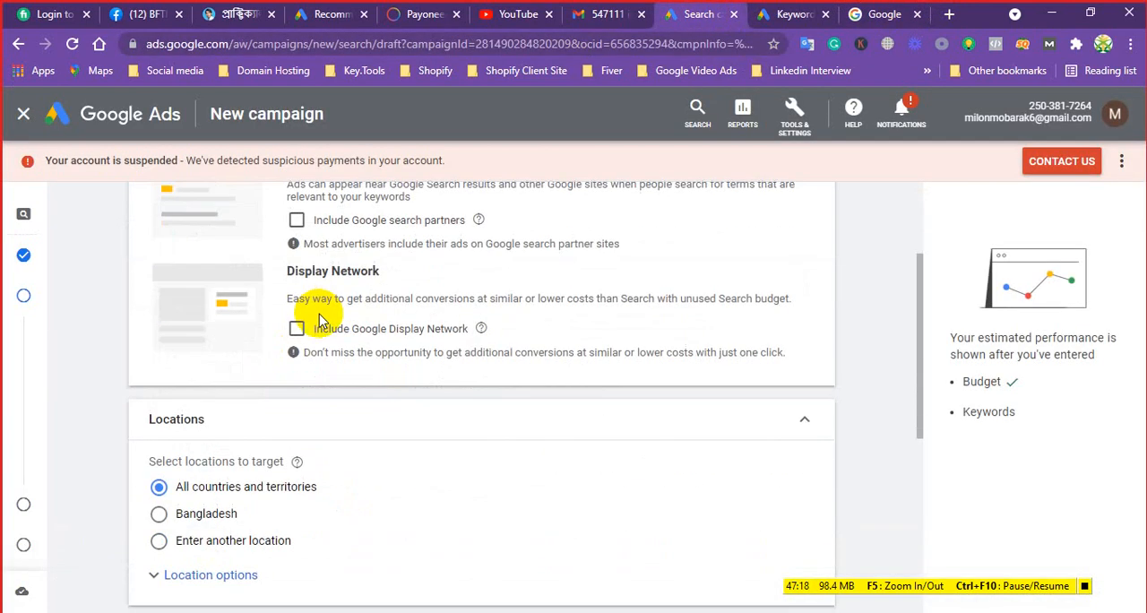
pyautogui.scroll(1, 302, 328)
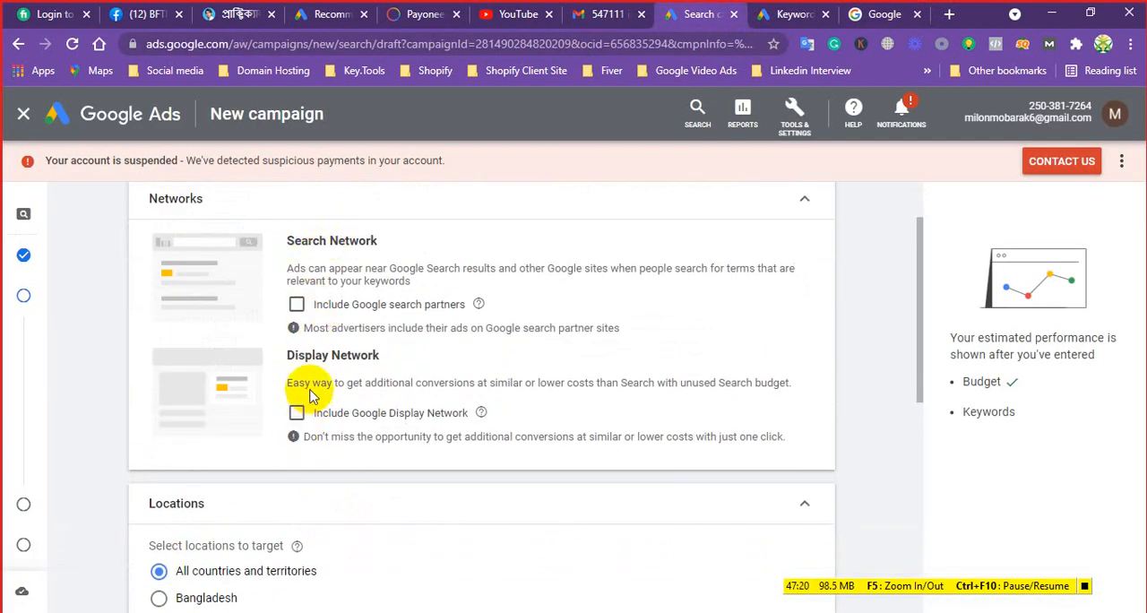